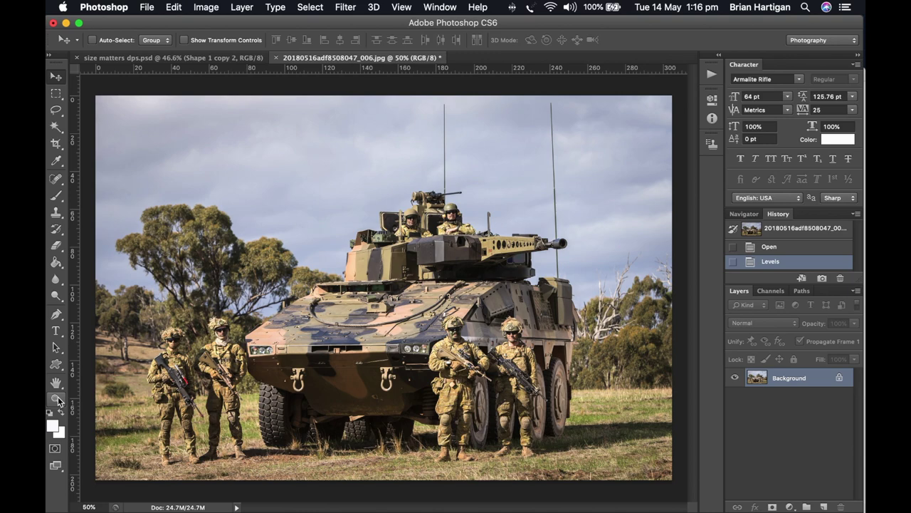
Sharpen the vehicle photo with Unsharp Mask, lowering the amount to about 74% and slightly reducing the radius
{"action": "left_click", "coordinate": [56, 400]}
{"action": "left_click", "coordinate": [493, 341]}
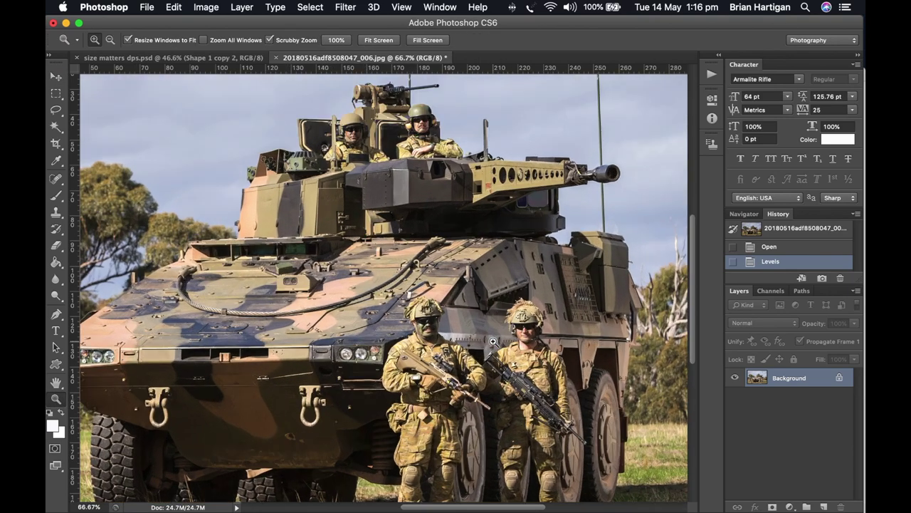
{"action": "left_click", "coordinate": [493, 342]}
{"action": "scroll", "coordinate": [488, 339], "scroll_direction": "up", "scroll_amount": 3}
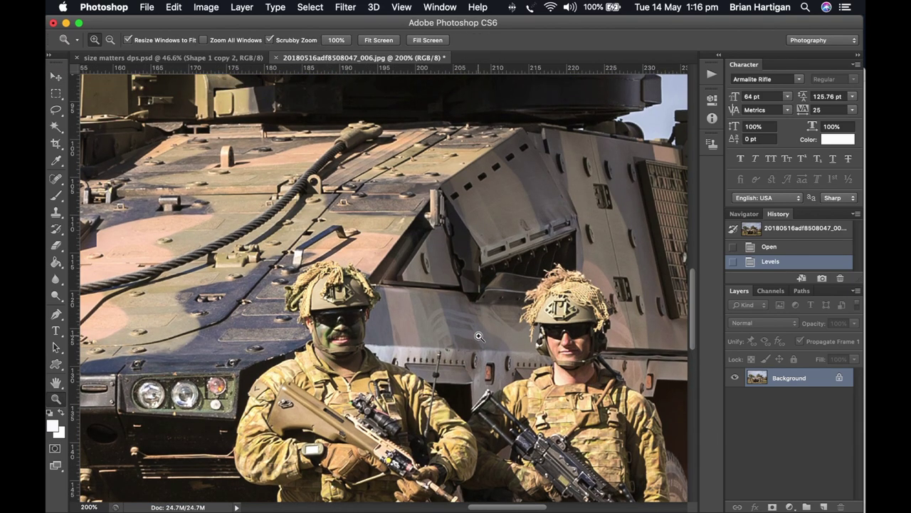
{"action": "scroll", "coordinate": [481, 336], "scroll_direction": "down", "scroll_amount": 4}
{"action": "left_click", "coordinate": [479, 336], "text": "alt"}
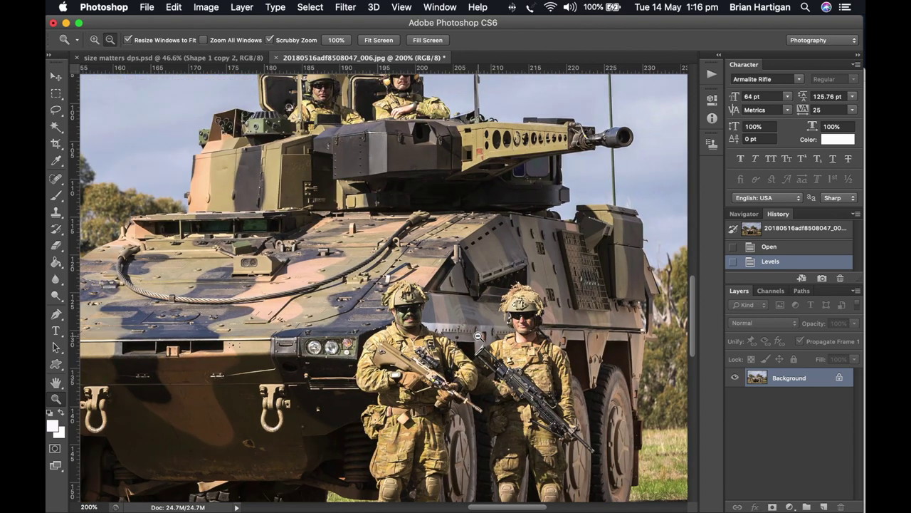
{"action": "scroll", "coordinate": [478, 336], "scroll_direction": "down", "scroll_amount": 5}
{"action": "left_click", "coordinate": [345, 7]}
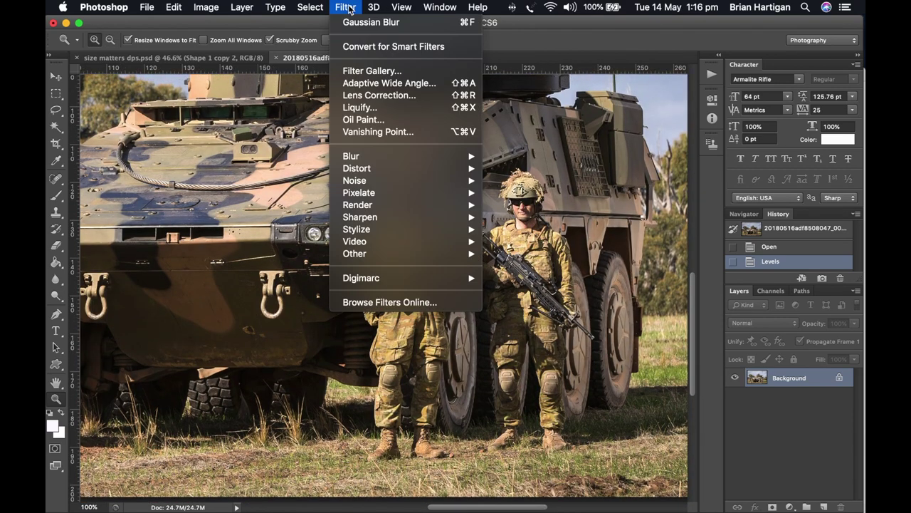
{"action": "mouse_move", "coordinate": [397, 217]}
{"action": "left_click", "coordinate": [529, 265]}
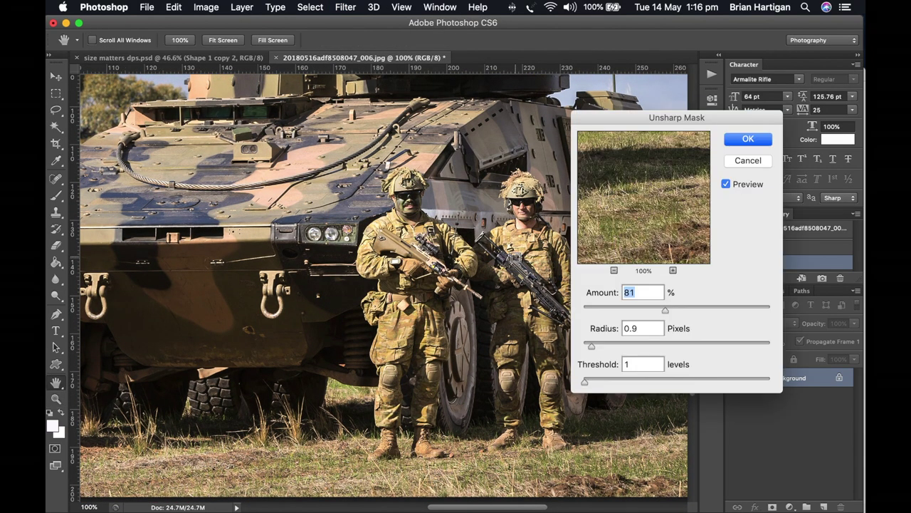
{"action": "left_click_drag", "start_coordinate": [661, 315], "coordinate": [662, 314]}
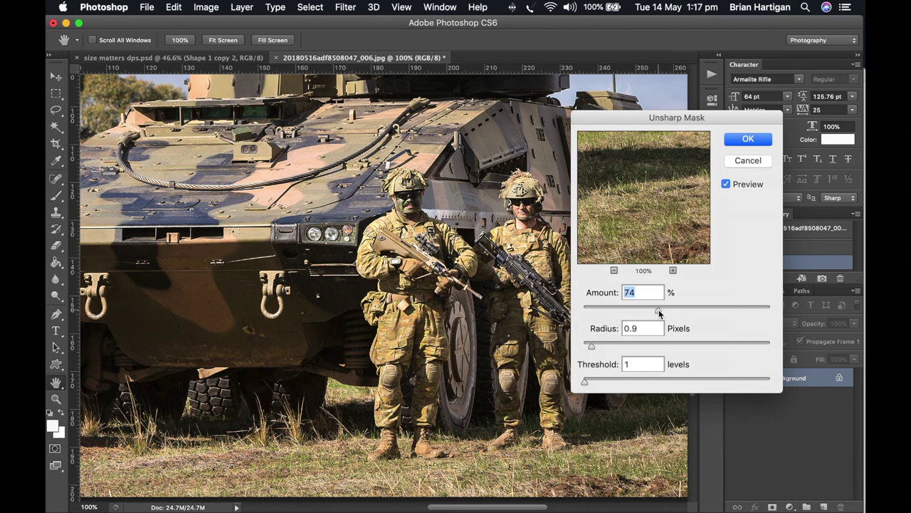
{"action": "left_click", "coordinate": [643, 328]}
{"action": "key", "text": "Down"}
{"action": "left_click", "coordinate": [738, 144]}
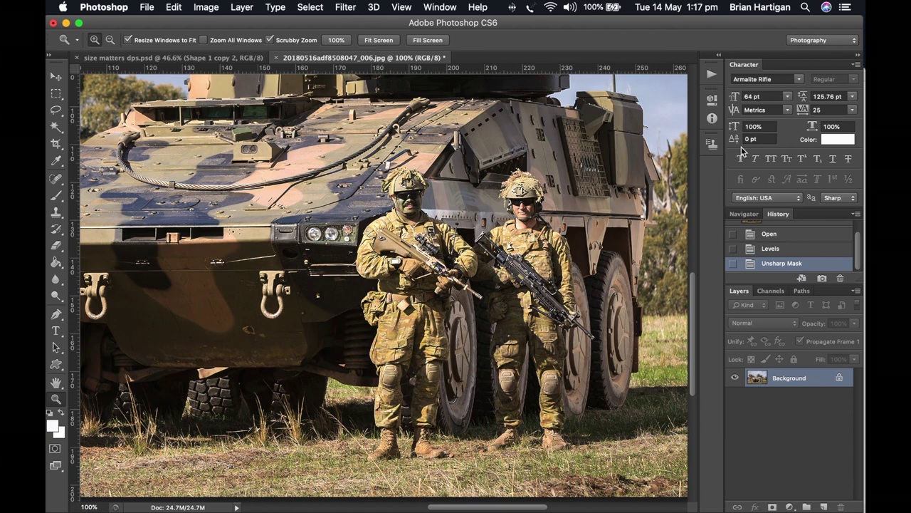
Save the sharpened photo as boxer_soldier_compare.jpg in JPEG format at quality 12
{"action": "key", "text": "super+0"}
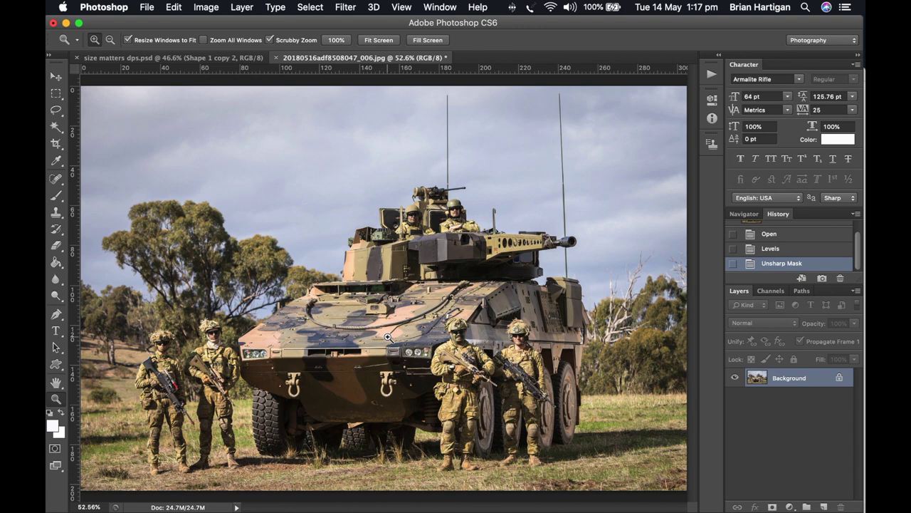
{"action": "left_click", "coordinate": [147, 7]}
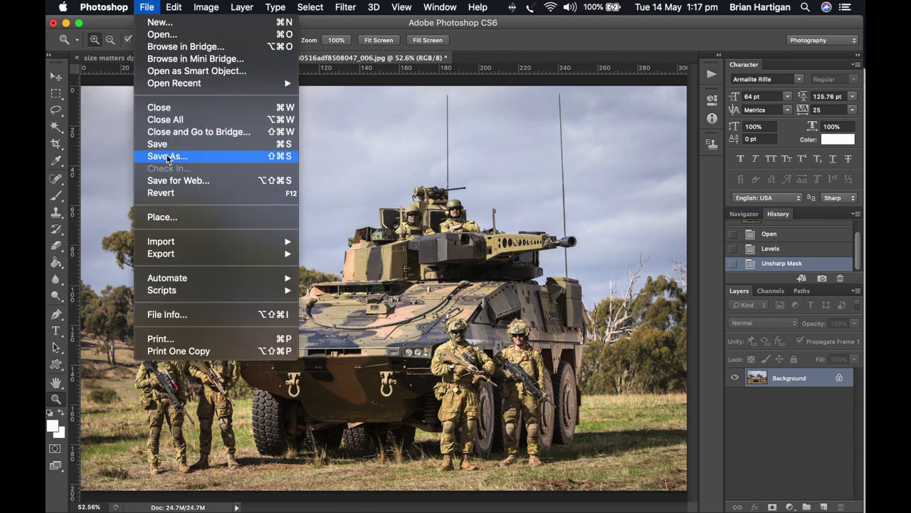
{"action": "left_click", "coordinate": [167, 157]}
{"action": "type", "text": "b"}
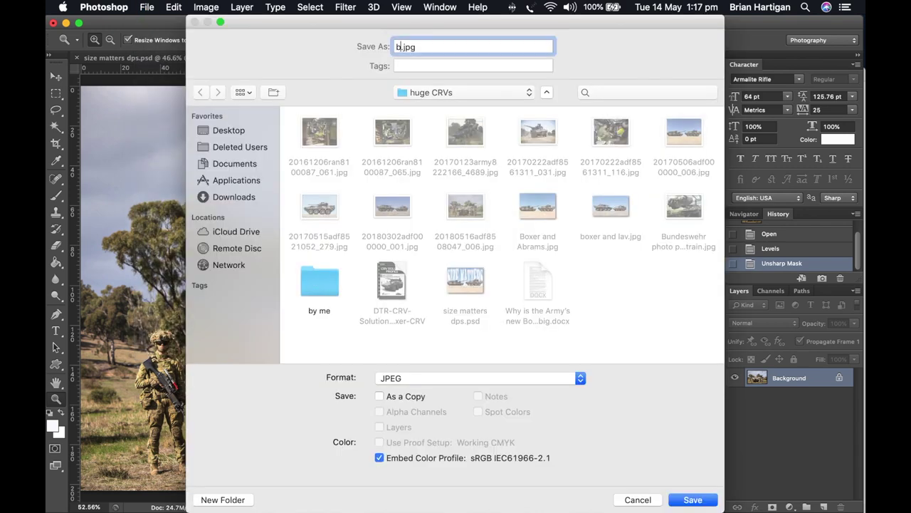
{"action": "type", "text": "oxer_soldier"}
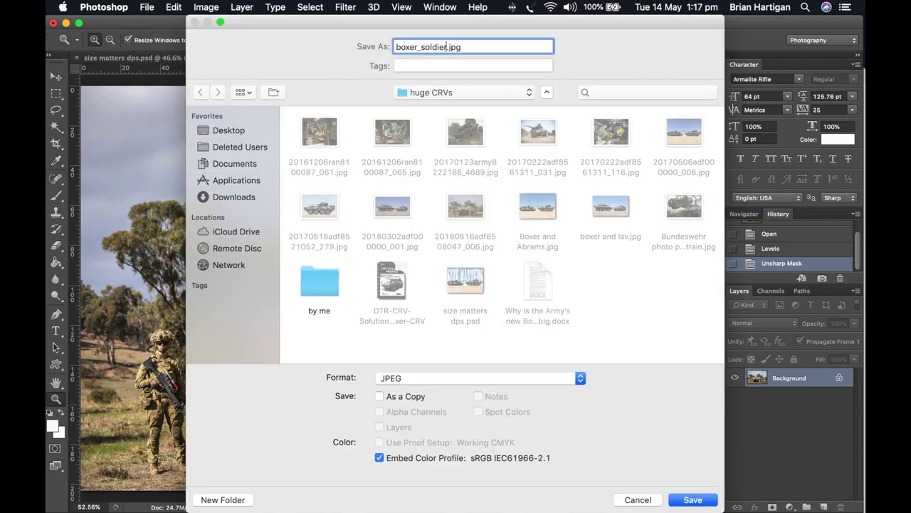
{"action": "type", "text": "_compare"}
{"action": "key", "text": "Return"}
{"action": "type", "text": "12"}
{"action": "key", "text": "Return"}
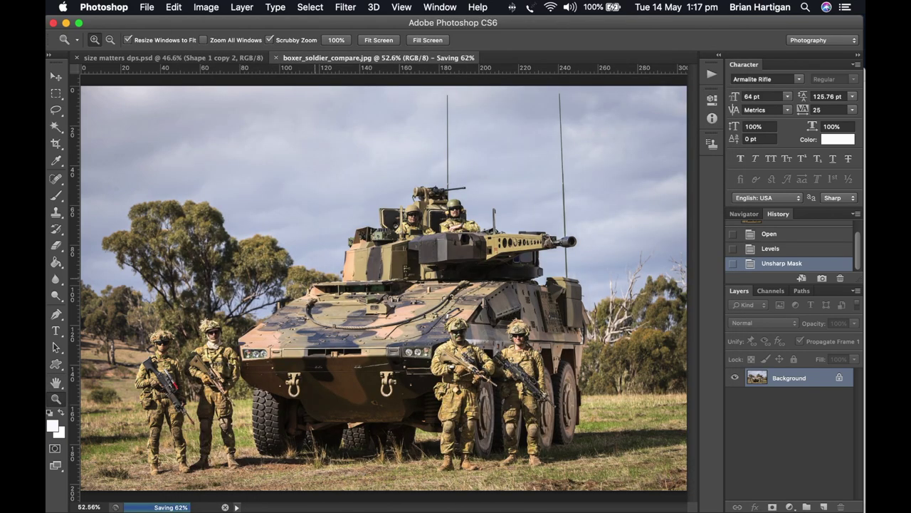
Close the saved photo and switch to Adobe InDesign
{"action": "left_click", "coordinate": [276, 58]}
{"action": "key", "text": "super+Tab"}
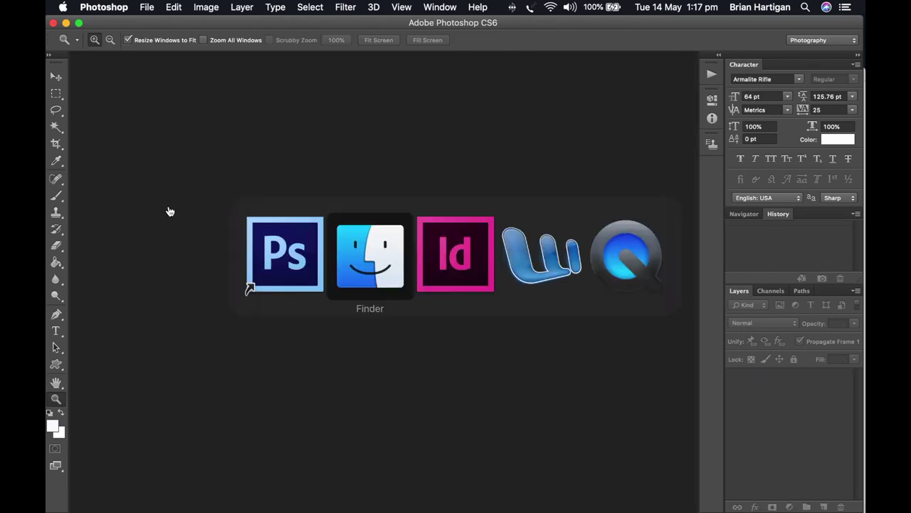
{"action": "key", "text": "super+Tab"}
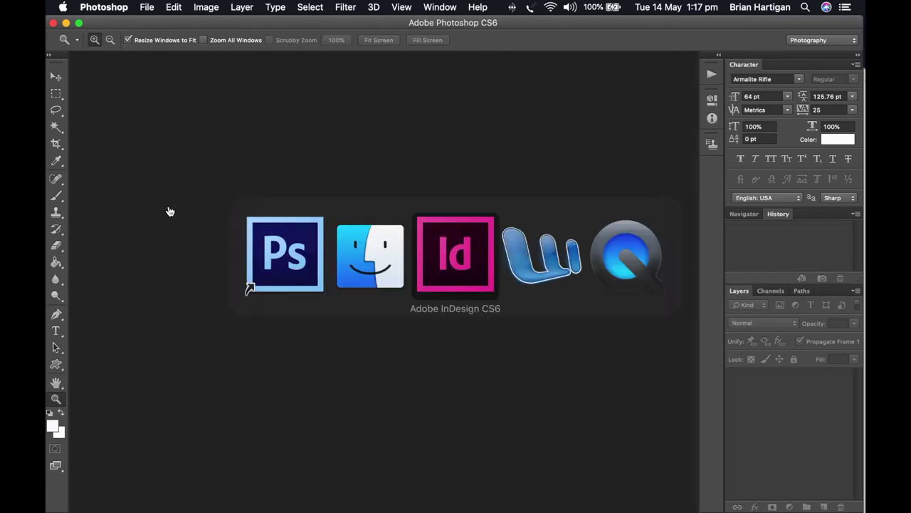
Draw a picture frame about 197 × 121 mm above the left page's text, from the margin corner to the spine
{"action": "scroll", "coordinate": [192, 274], "scroll_direction": "down", "scroll_amount": 2}
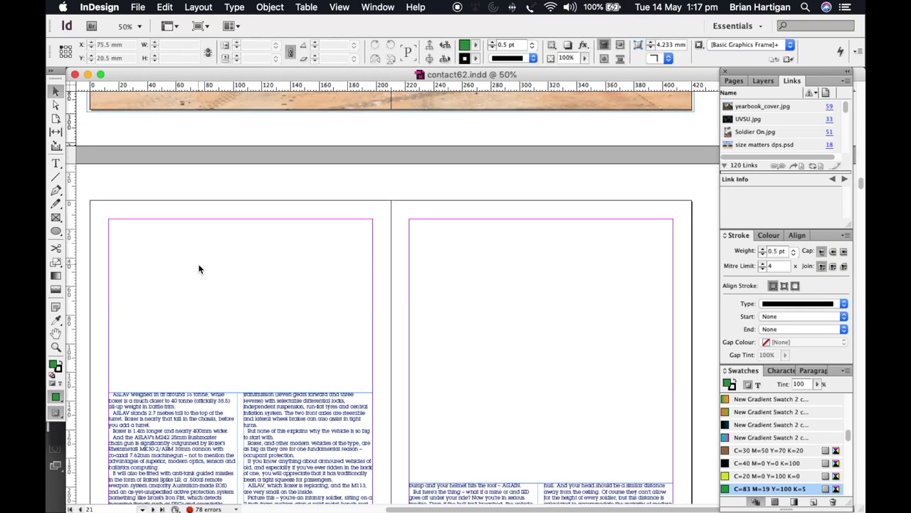
{"action": "scroll", "coordinate": [199, 269], "scroll_direction": "down", "scroll_amount": 2}
{"action": "left_click", "coordinate": [55, 217]}
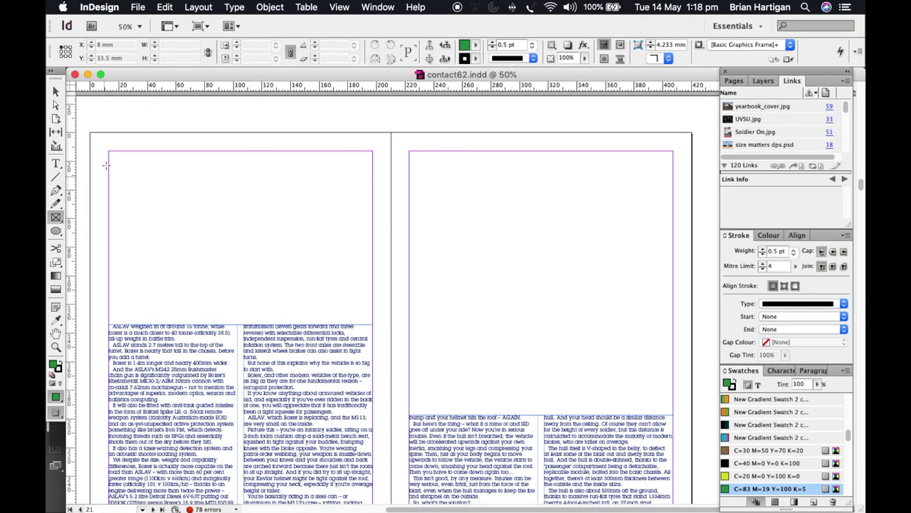
{"action": "left_click_drag", "start_coordinate": [108, 151], "coordinate": [390, 325]}
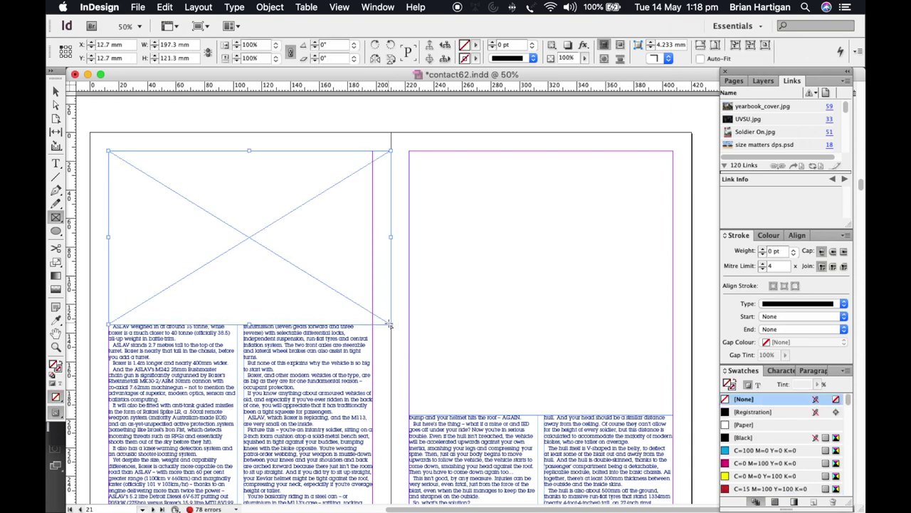
Place boxer_soldier_compare.jpg from the huge CRVs folder into the new picture frame
{"action": "key", "text": "super+d"}
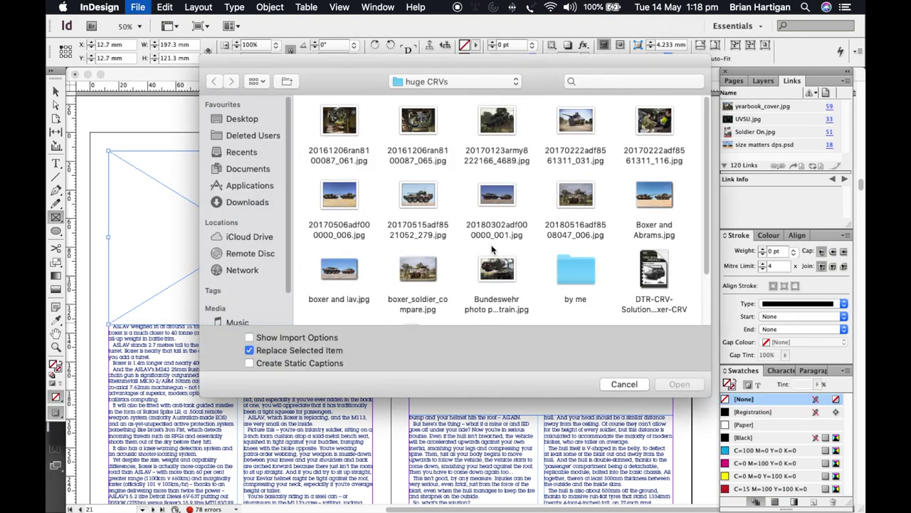
{"action": "scroll", "coordinate": [491, 242], "scroll_direction": "down", "scroll_amount": 3}
{"action": "left_click", "coordinate": [431, 203]}
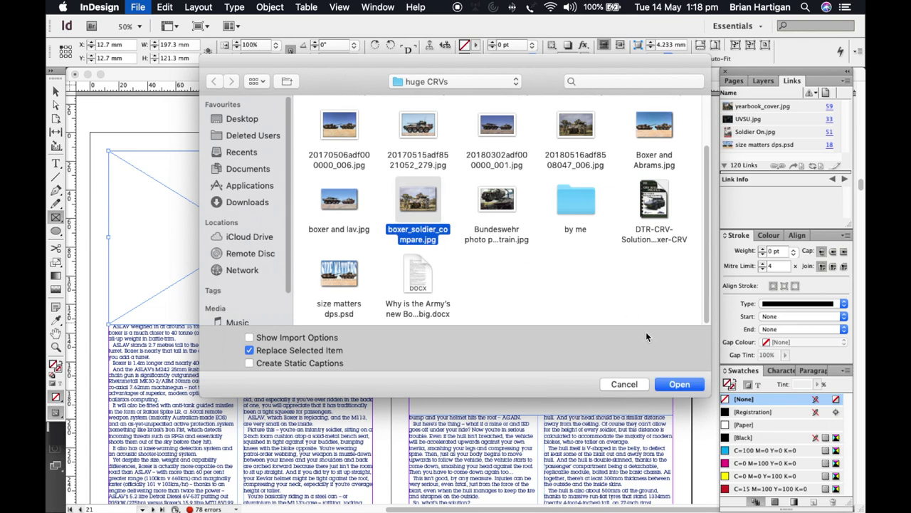
{"action": "left_click", "coordinate": [680, 384]}
Lower the top edge of the left page's text frame to make it about 87 mm high
{"action": "scroll", "coordinate": [379, 321], "scroll_direction": "down", "scroll_amount": 5}
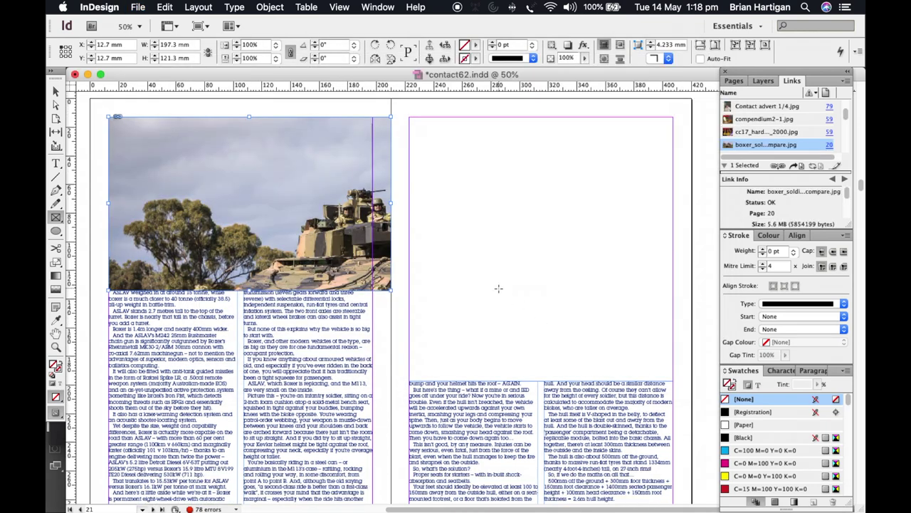
{"action": "left_click", "coordinate": [56, 92]}
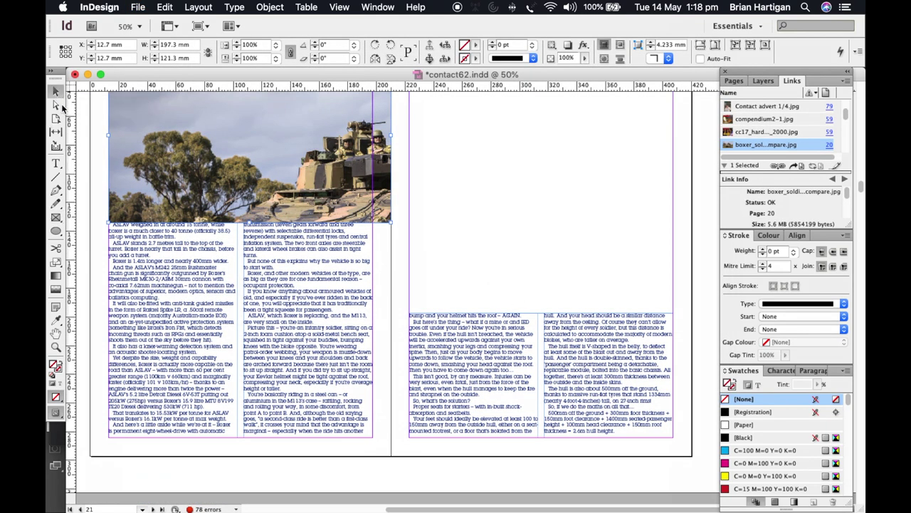
{"action": "left_click", "coordinate": [242, 235]}
{"action": "left_click_drag", "start_coordinate": [240, 223], "coordinate": [240, 312]}
Enlarge the picture frame downwards and across the spine to about 295 × 177 mm
{"action": "left_click", "coordinate": [204, 221]}
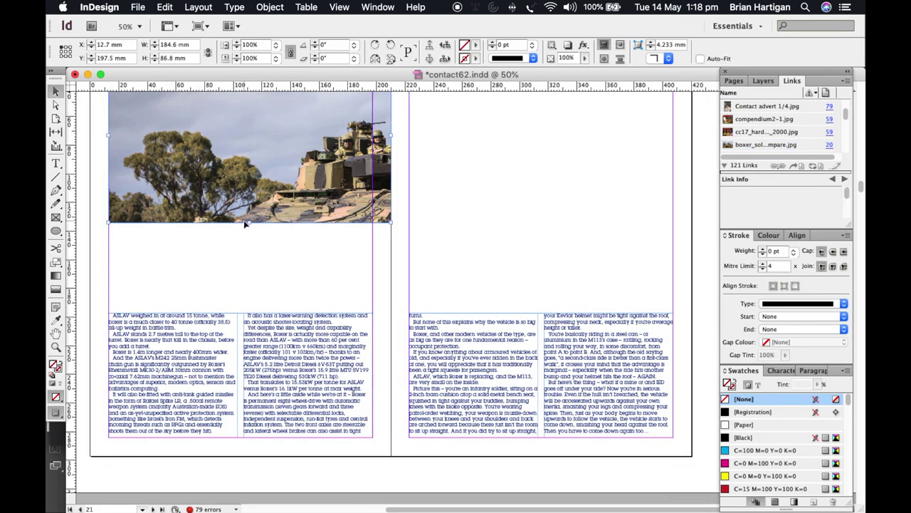
{"action": "left_click_drag", "start_coordinate": [248, 222], "coordinate": [247, 304]}
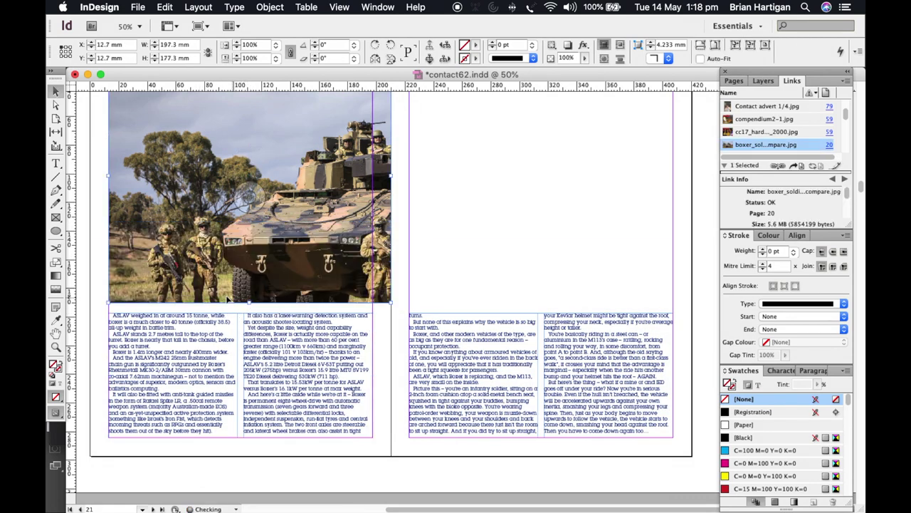
{"action": "scroll", "coordinate": [251, 318], "scroll_direction": "up", "scroll_amount": 2}
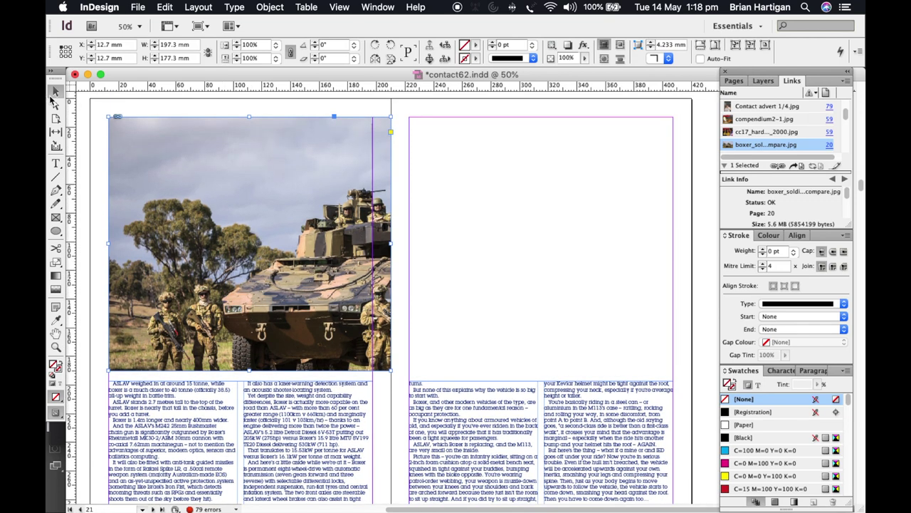
{"action": "left_click_drag", "start_coordinate": [391, 243], "coordinate": [531, 263]}
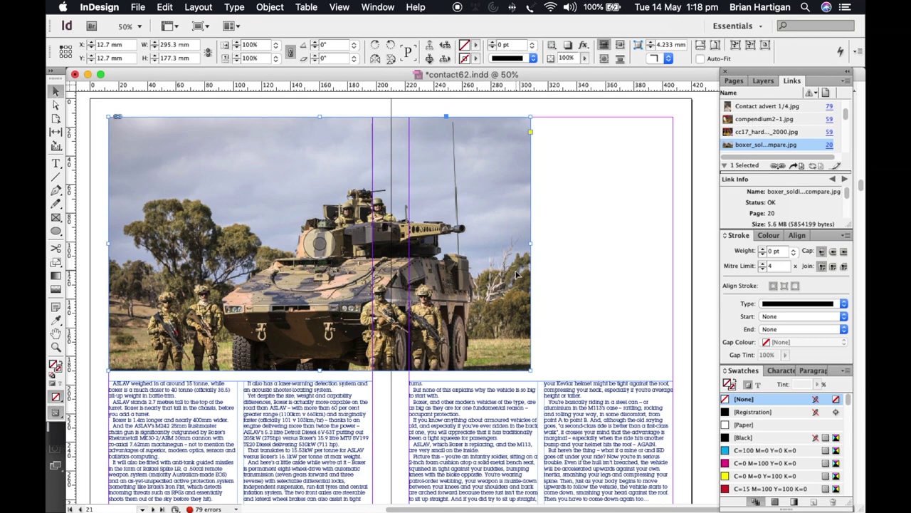
Shift the photo up and left inside its frame to an offset of about X -24.4 mm, Y -12 mm
{"action": "left_click", "coordinate": [55, 105]}
{"action": "left_click_drag", "start_coordinate": [257, 260], "coordinate": [235, 247]}
{"action": "key", "text": "Up"}
{"action": "key", "text": "Up"}
{"action": "key", "text": "Up"}
{"action": "key", "text": "Up"}
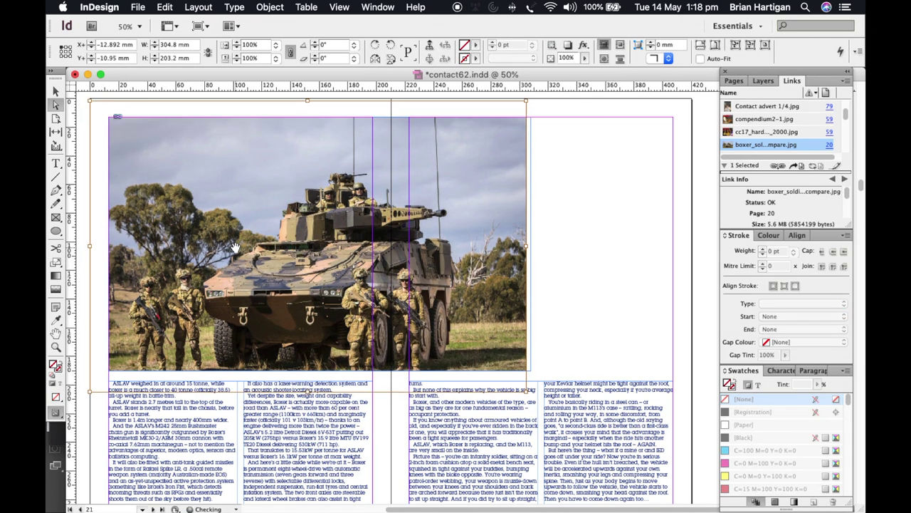
{"action": "key", "text": "Up"}
{"action": "key", "text": "Left"}
{"action": "key", "text": "Left"}
{"action": "key", "text": "Left"}
{"action": "key", "text": "Left"}
{"action": "key", "text": "Left"}
{"action": "key", "text": "Left"}
{"action": "key", "text": "Left"}
{"action": "key", "text": "Left"}
{"action": "key", "text": "Left"}
{"action": "key", "text": "Left"}
{"action": "key", "text": "Left"}
{"action": "key", "text": "Left"}
{"action": "key", "text": "Left"}
{"action": "key", "text": "Left"}
{"action": "key", "text": "Left"}
{"action": "key", "text": "Left"}
{"action": "key", "text": "Left"}
{"action": "key", "text": "Left"}
{"action": "key", "text": "Left"}
{"action": "key", "text": "Left"}
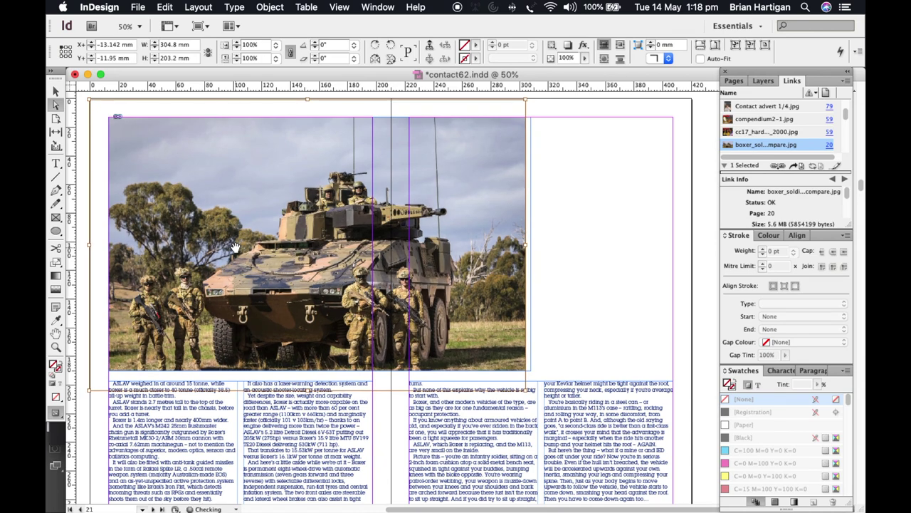
{"action": "key", "text": "Left"}
{"action": "key", "text": "Left"}
{"action": "key", "text": "Left"}
{"action": "key", "text": "Left"}
{"action": "key", "text": "Left"}
{"action": "key", "text": "Left"}
{"action": "key", "text": "Left"}
{"action": "key", "text": "Left"}
{"action": "key", "text": "Left"}
{"action": "key", "text": "Left"}
{"action": "key", "text": "Left"}
{"action": "key", "text": "Left"}
{"action": "key", "text": "Left"}
{"action": "key", "text": "Left"}
{"action": "key", "text": "Left"}
{"action": "key", "text": "Left"}
{"action": "key", "text": "Left"}
{"action": "key", "text": "Left"}
{"action": "key", "text": "Left"}
{"action": "key", "text": "Left"}
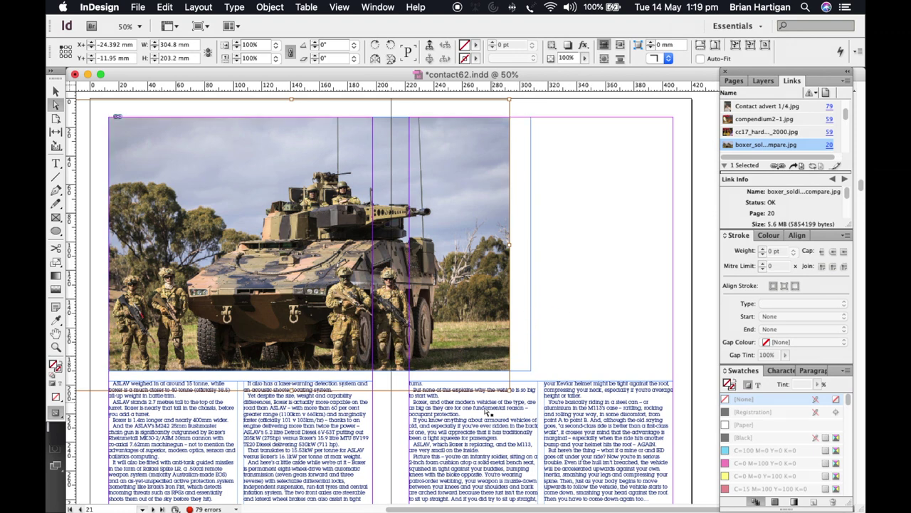
Extend the picture frame's left edge past the page edge to X -4 mm, making it 312 mm wide
{"action": "left_click_drag", "start_coordinate": [503, 509], "coordinate": [474, 509]}
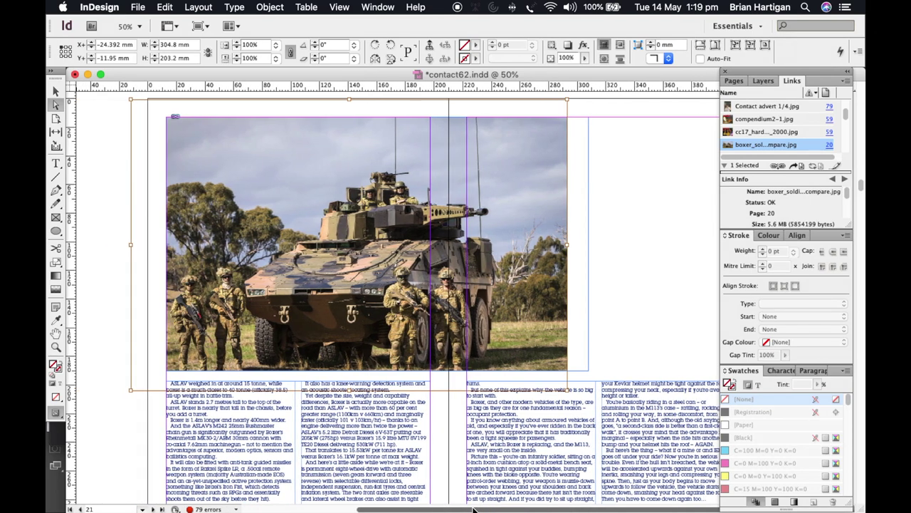
{"action": "left_click", "coordinate": [56, 91]}
{"action": "left_click", "coordinate": [162, 243]}
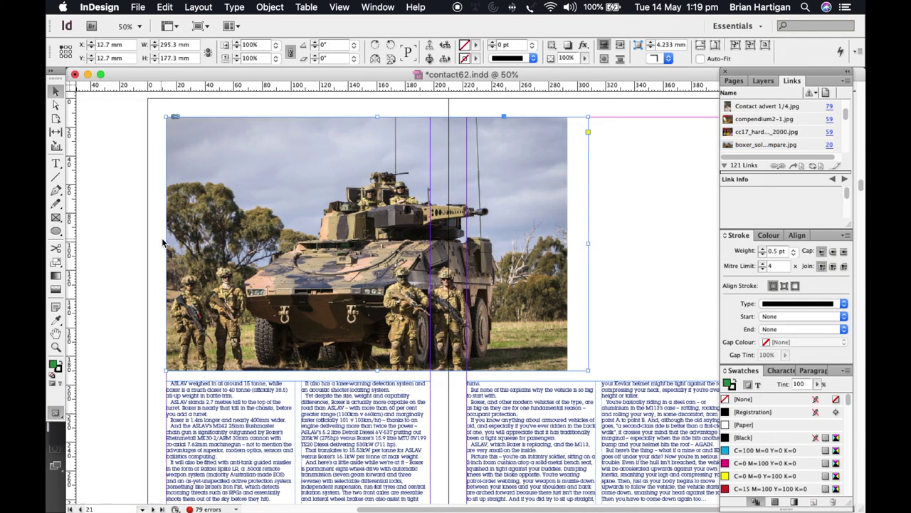
{"action": "left_click_drag", "start_coordinate": [166, 243], "coordinate": [139, 236]}
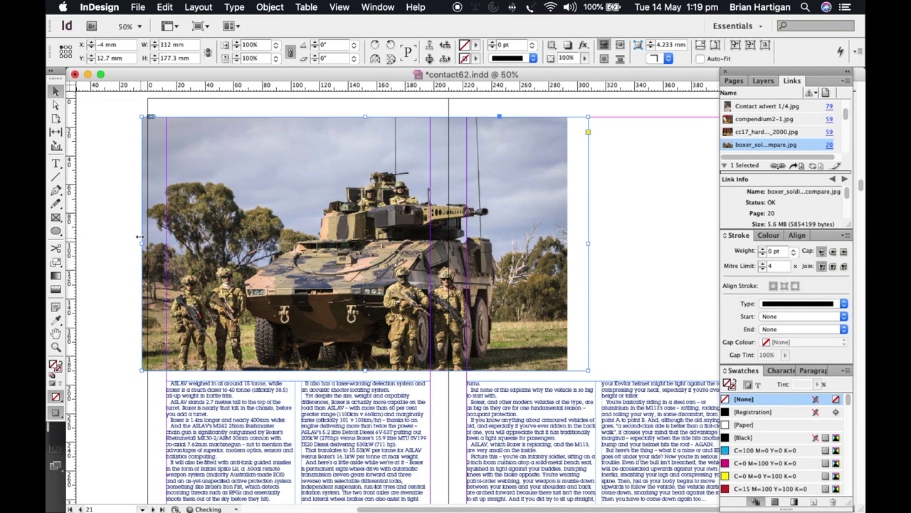
Nudge the photo left and up within the widened frame to an offset of about X -17.9 mm, Y -18.7 mm
{"action": "left_click", "coordinate": [57, 104]}
{"action": "left_click_drag", "start_coordinate": [197, 227], "coordinate": [194, 226]}
{"action": "key", "text": "Left"}
{"action": "key", "text": "Left"}
{"action": "key", "text": "Left"}
{"action": "key", "text": "Left"}
{"action": "key", "text": "Left"}
{"action": "key", "text": "Left"}
{"action": "key", "text": "Left"}
{"action": "key", "text": "Left"}
{"action": "key", "text": "Left"}
{"action": "key", "text": "Left"}
{"action": "key", "text": "Left"}
{"action": "key", "text": "Left"}
{"action": "key", "text": "Left"}
{"action": "key", "text": "Left"}
{"action": "key", "text": "Left"}
{"action": "key", "text": "Left"}
{"action": "key", "text": "Left"}
{"action": "key", "text": "Left"}
{"action": "key", "text": "Left"}
{"action": "key", "text": "Left"}
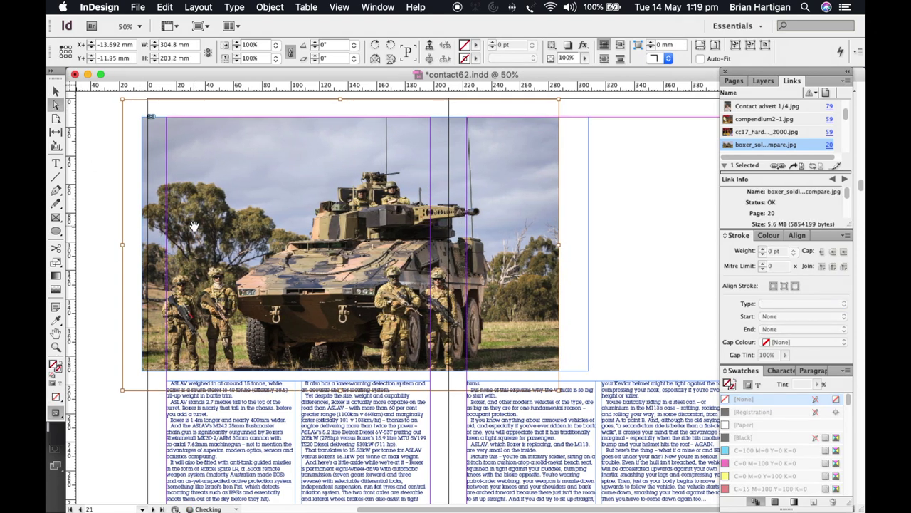
{"action": "key", "text": "Left"}
{"action": "key", "text": "Left"}
{"action": "key", "text": "Left"}
{"action": "key", "text": "Left"}
{"action": "key", "text": "Left"}
{"action": "key", "text": "Left"}
{"action": "key", "text": "Left"}
{"action": "key", "text": "Left"}
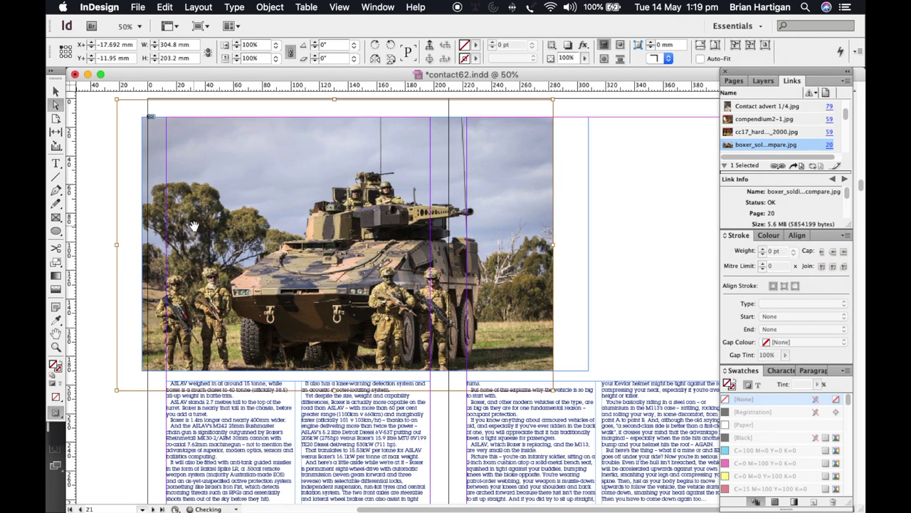
{"action": "key", "text": "Left"}
{"action": "key", "text": "Up"}
{"action": "key", "text": "Up"}
{"action": "key", "text": "Up"}
{"action": "key", "text": "Up"}
{"action": "key", "text": "Up"}
{"action": "key", "text": "Up"}
{"action": "key", "text": "Up"}
{"action": "key", "text": "Up"}
{"action": "key", "text": "Up"}
{"action": "key", "text": "Up"}
{"action": "key", "text": "Up"}
{"action": "key", "text": "Up"}
{"action": "key", "text": "Up"}
{"action": "key", "text": "Up"}
{"action": "key", "text": "Up"}
{"action": "key", "text": "Up"}
{"action": "key", "text": "Up"}
{"action": "key", "text": "Up"}
{"action": "key", "text": "Up"}
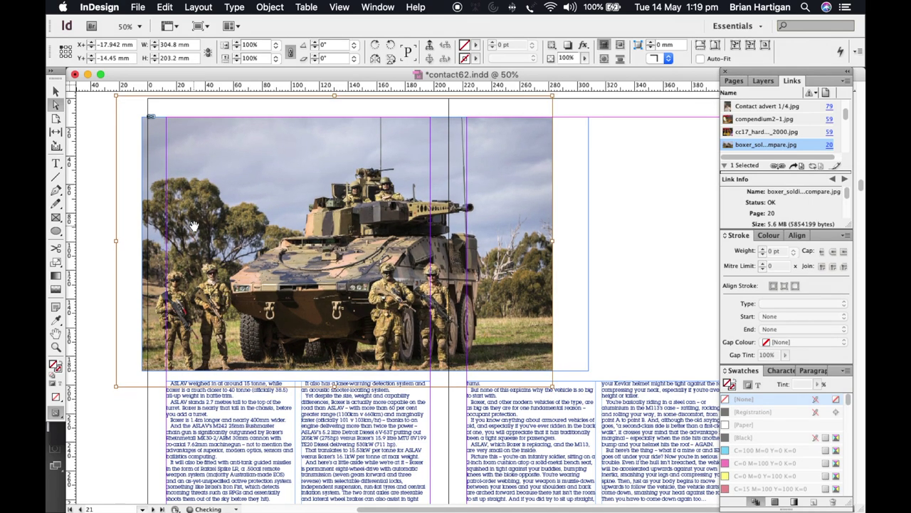
{"action": "key", "text": "Up"}
{"action": "key", "text": "Up"}
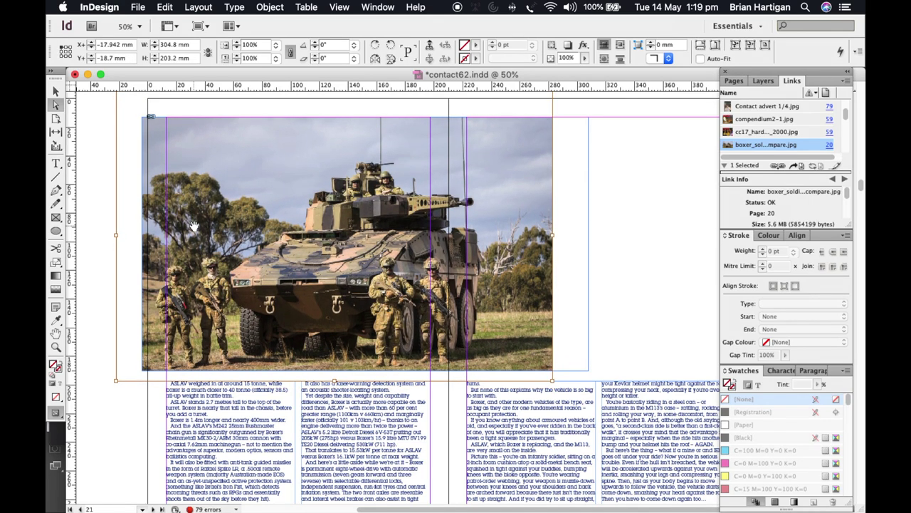
Extend the picture frame's top edge to Y -3 mm, trim its right edge to the photo for 286.5 × 193 mm, and preview the spread
{"action": "key", "text": "Up"}
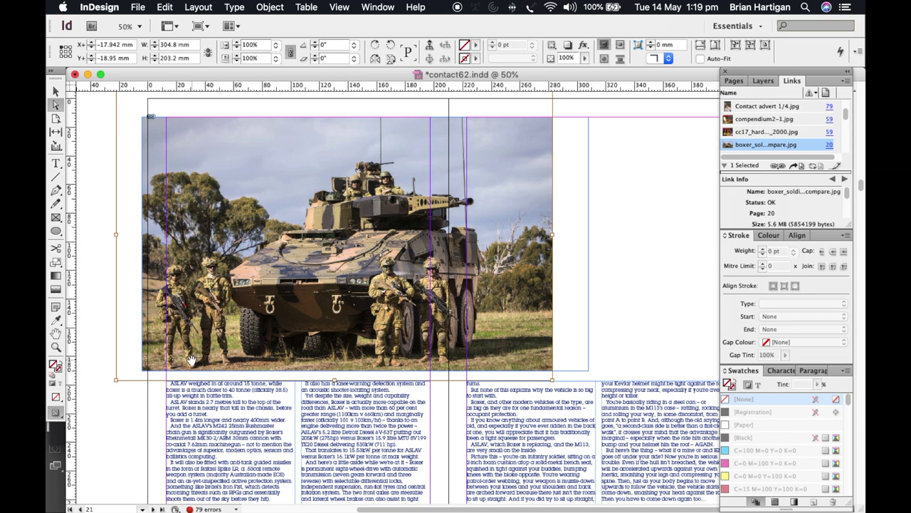
{"action": "left_click", "coordinate": [56, 91]}
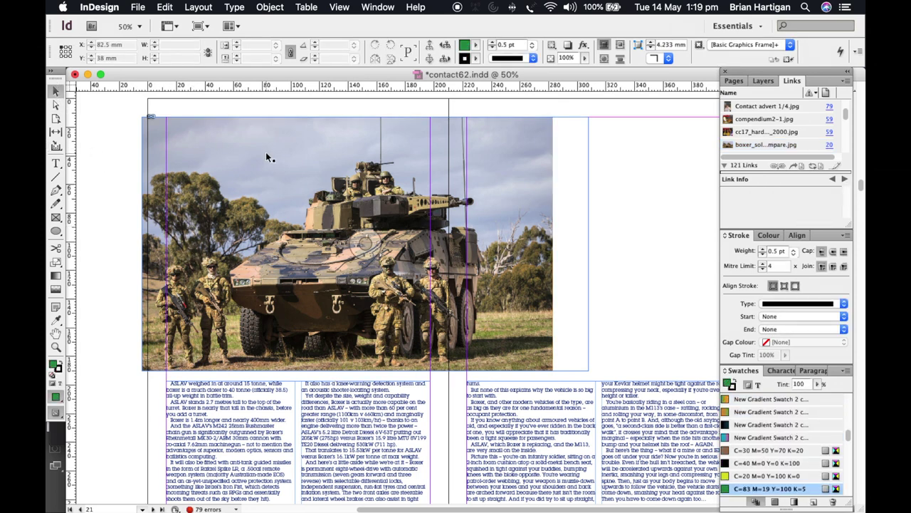
{"action": "left_click_drag", "start_coordinate": [366, 116], "coordinate": [365, 93]}
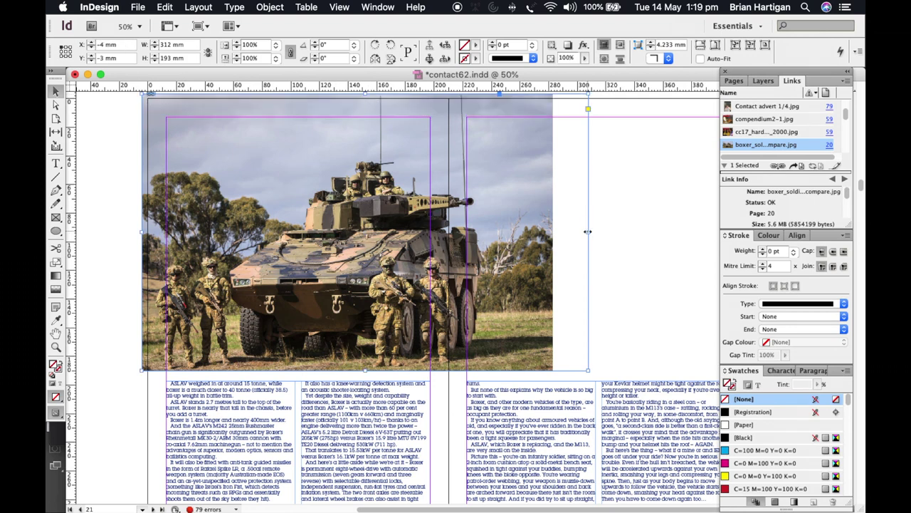
{"action": "left_click_drag", "start_coordinate": [587, 231], "coordinate": [552, 233]}
{"action": "left_click", "coordinate": [56, 414]}
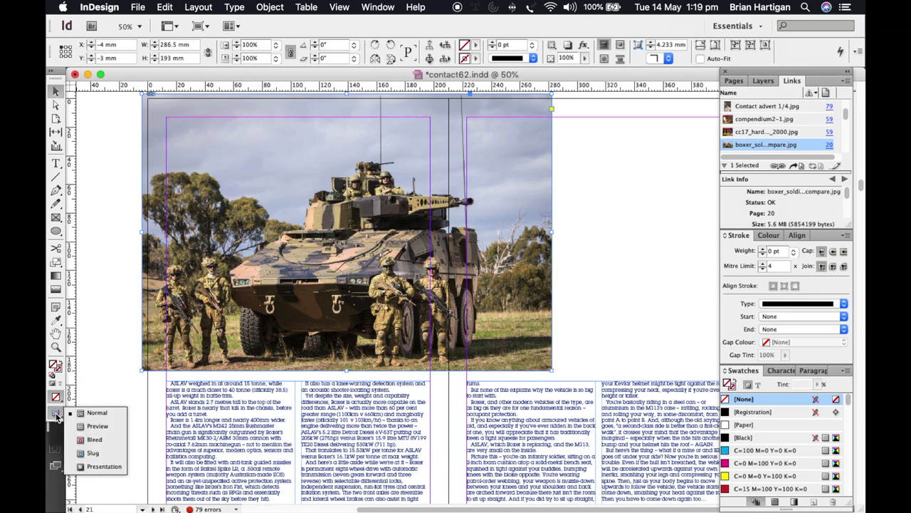
{"action": "left_click", "coordinate": [91, 427]}
{"action": "left_click", "coordinate": [100, 395]}
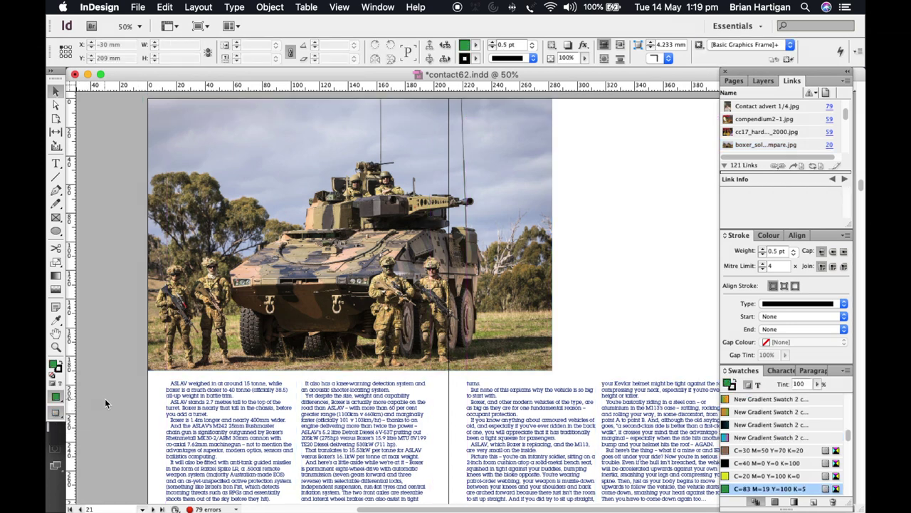
{"action": "scroll", "coordinate": [105, 398], "scroll_direction": "up", "scroll_amount": 2}
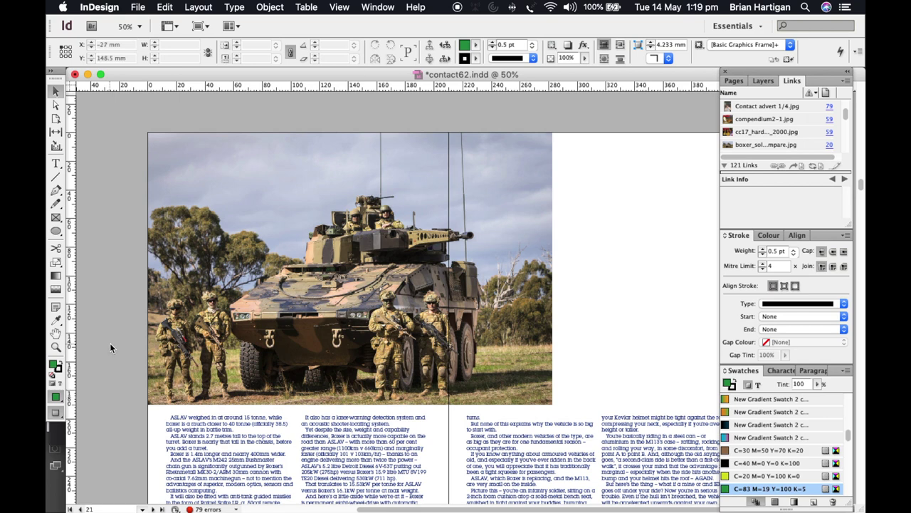
Scale the photo inside its frame down proportionally to about 86%, roughly 262.5 × 175 mm
{"action": "left_click", "coordinate": [56, 106]}
{"action": "left_click", "coordinate": [171, 222]}
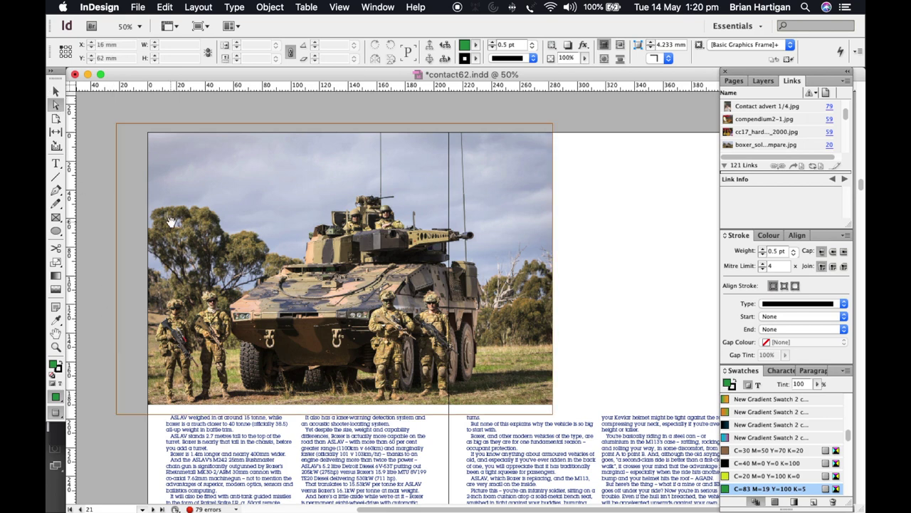
{"action": "key", "text": "super+alt+comma"}
{"action": "key", "text": "super+alt+comma"}
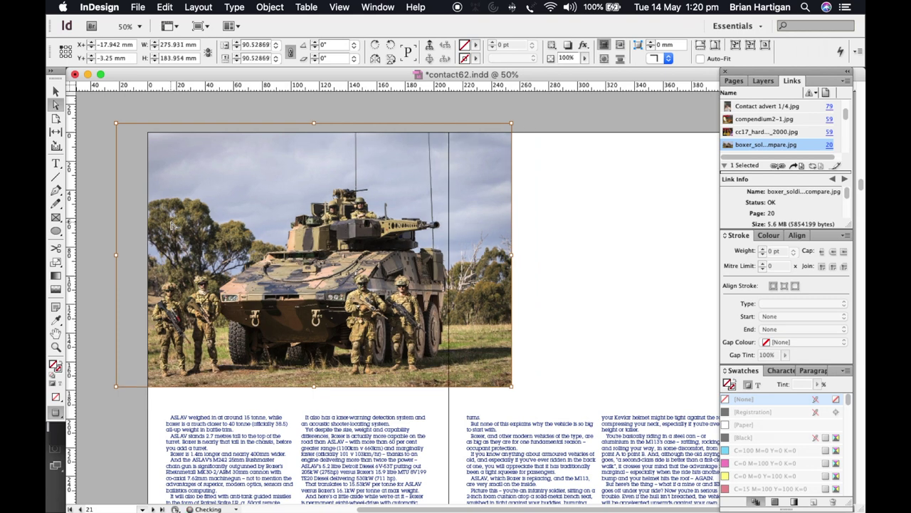
{"action": "key", "text": "super+alt+comma"}
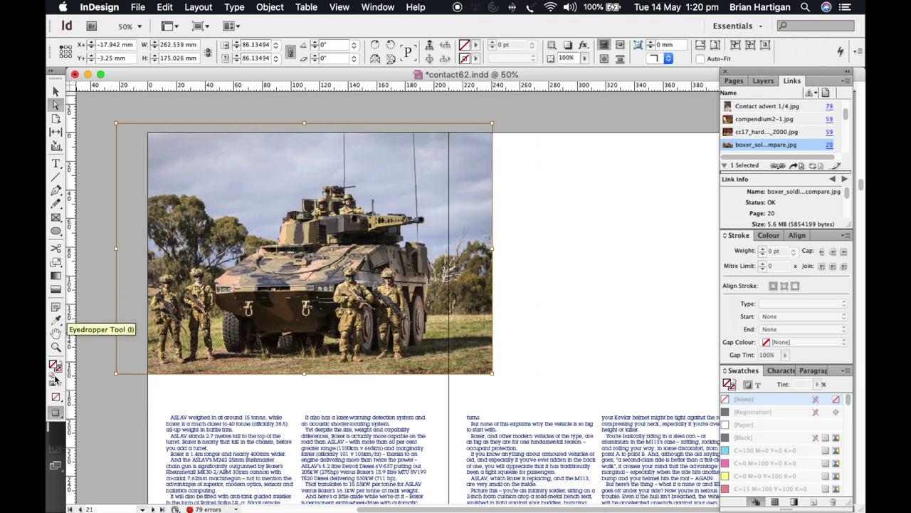
Restore the normal view and move the photo down within its frame to an offset of about X -20.2 mm, Y 16.2 mm
{"action": "left_click_drag", "start_coordinate": [56, 413], "coordinate": [88, 412]}
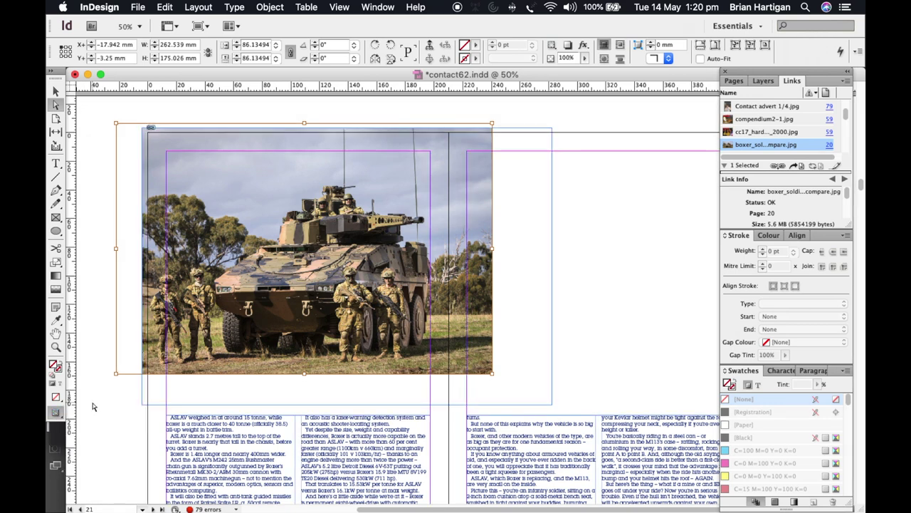
{"action": "left_click_drag", "start_coordinate": [250, 325], "coordinate": [249, 354]}
{"action": "key", "text": "Down"}
{"action": "key", "text": "Down"}
{"action": "key", "text": "Down"}
{"action": "key", "text": "Down"}
{"action": "key", "text": "Down"}
{"action": "key", "text": "Down"}
{"action": "key", "text": "Down"}
{"action": "key", "text": "Down"}
{"action": "key", "text": "Down"}
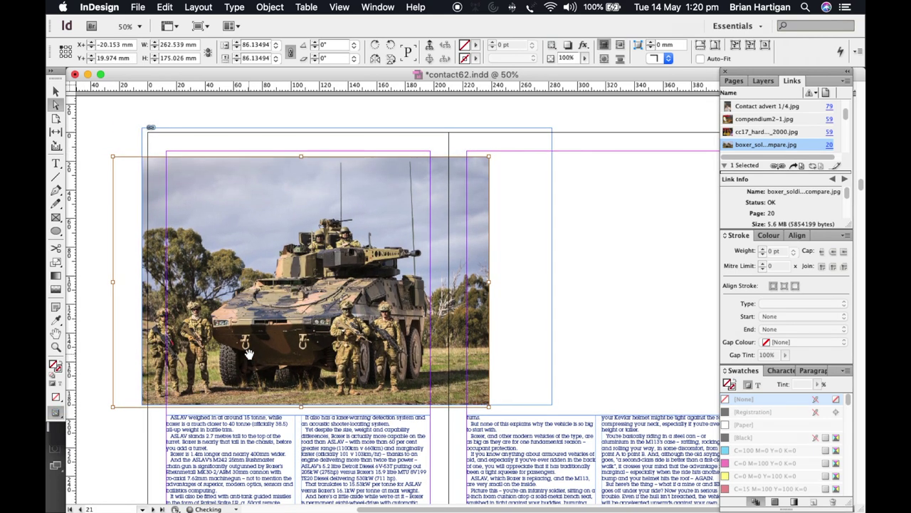
{"action": "key", "text": "Up"}
{"action": "key", "text": "Up"}
{"action": "key", "text": "Up"}
{"action": "key", "text": "Up"}
{"action": "key", "text": "Up"}
{"action": "key", "text": "Up"}
{"action": "key", "text": "Up"}
{"action": "key", "text": "Up"}
{"action": "key", "text": "Up"}
{"action": "key", "text": "Up"}
{"action": "key", "text": "Up"}
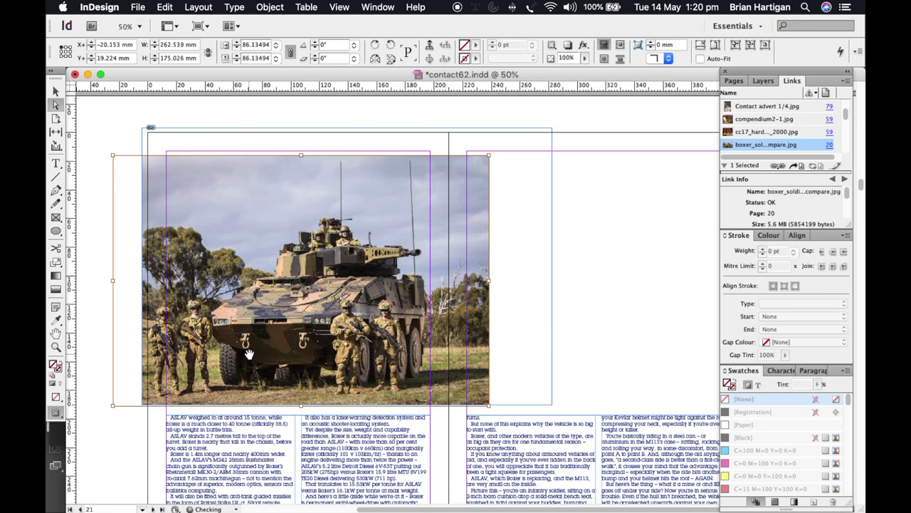
{"action": "key", "text": "Up"}
{"action": "key", "text": "Up"}
{"action": "key", "text": "Up"}
{"action": "key", "text": "Up"}
{"action": "key", "text": "Up"}
{"action": "key", "text": "Up"}
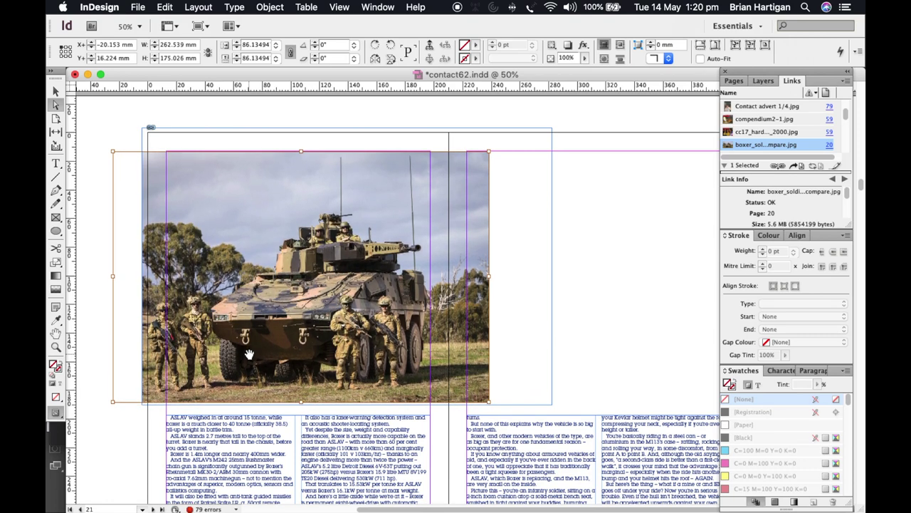
Fit the picture frame to the photo and pull its right edge in to the spine, making it about 234 × 175 mm
{"action": "left_click", "coordinate": [99, 379]}
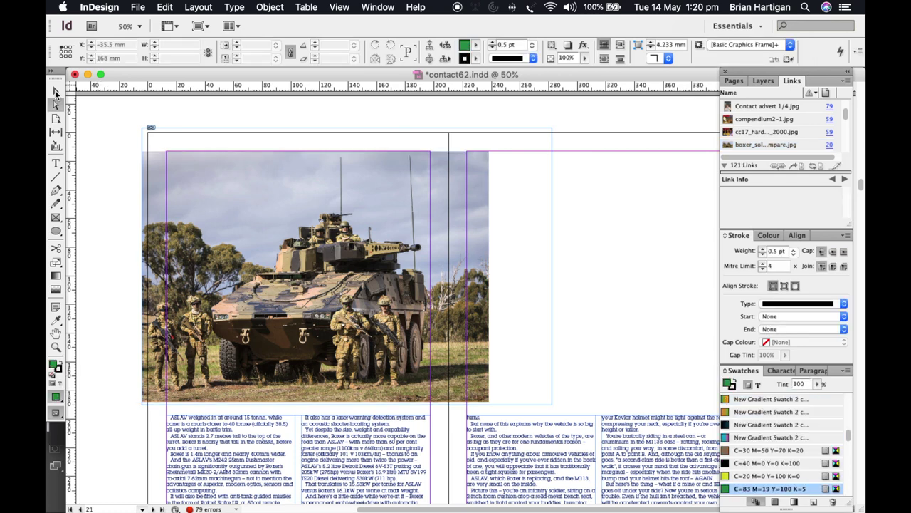
{"action": "left_click", "coordinate": [554, 146]}
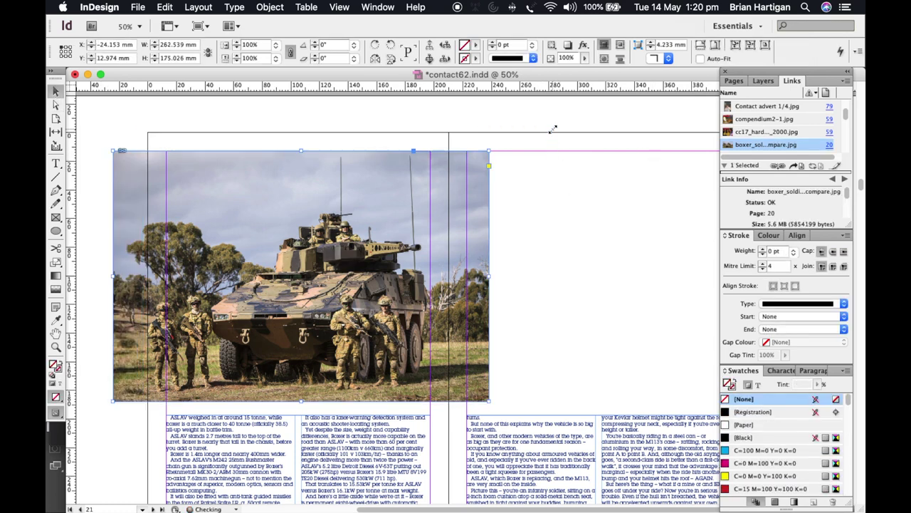
{"action": "left_click", "coordinate": [509, 341]}
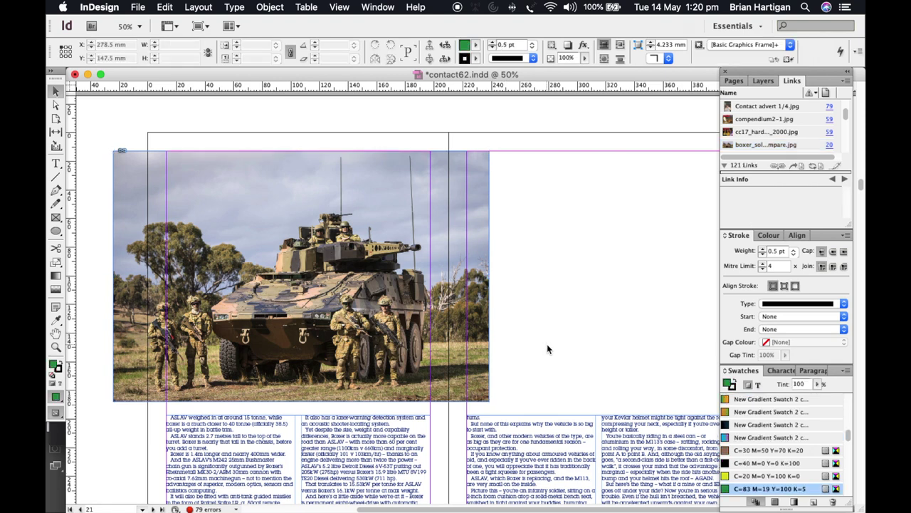
{"action": "left_click", "coordinate": [488, 276]}
{"action": "left_click_drag", "start_coordinate": [489, 277], "coordinate": [449, 277]}
{"action": "left_click", "coordinate": [536, 299]}
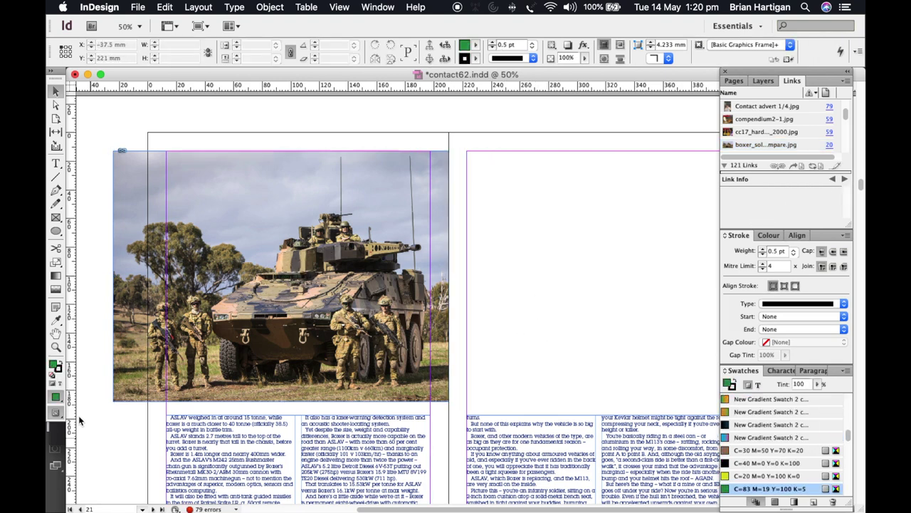
Switch to preview view, give the picture frame a 0.5 pt black stroke, and check the line up close
{"action": "left_click_drag", "start_coordinate": [57, 414], "coordinate": [88, 425]}
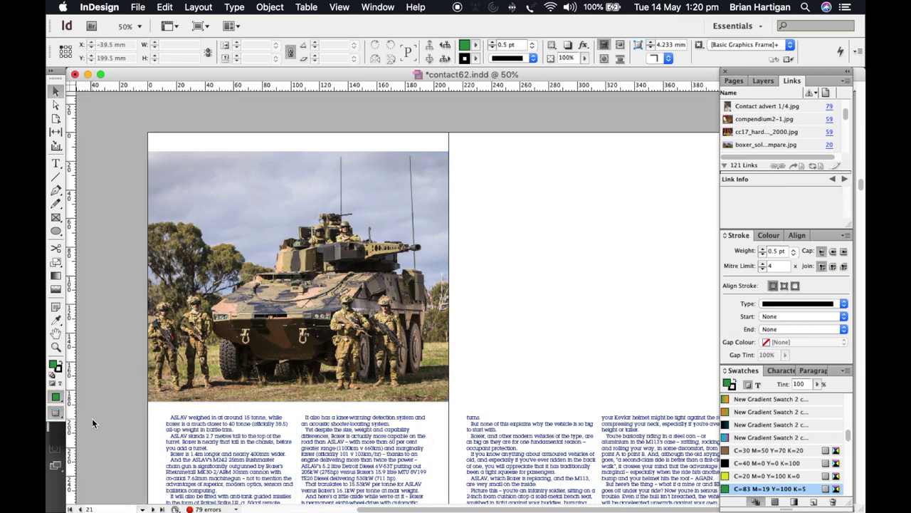
{"action": "left_click", "coordinate": [285, 370]}
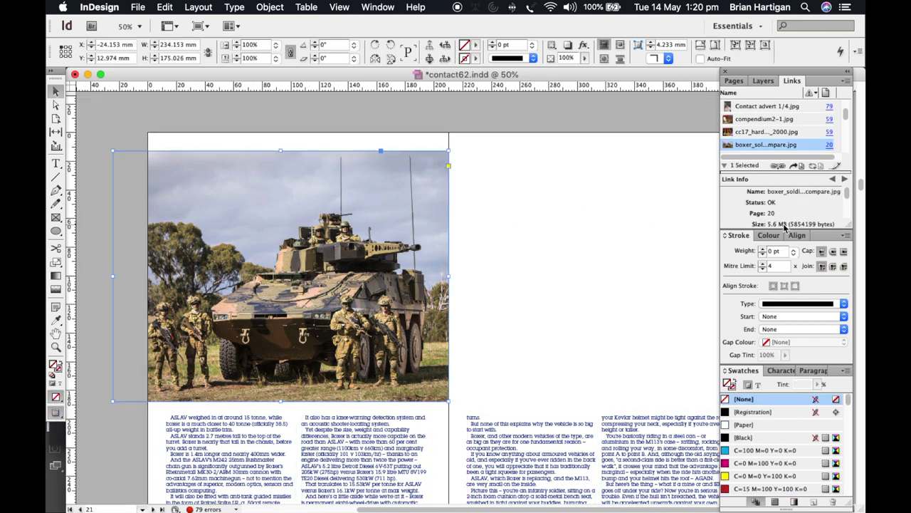
{"action": "left_click", "coordinate": [774, 251]}
{"action": "type", "text": ".5pt"}
{"action": "key", "text": "Return"}
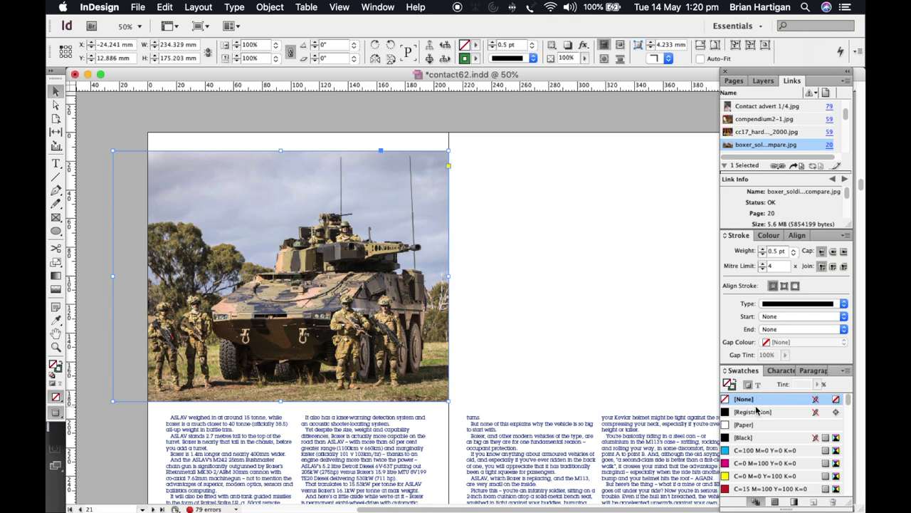
{"action": "left_click", "coordinate": [737, 391]}
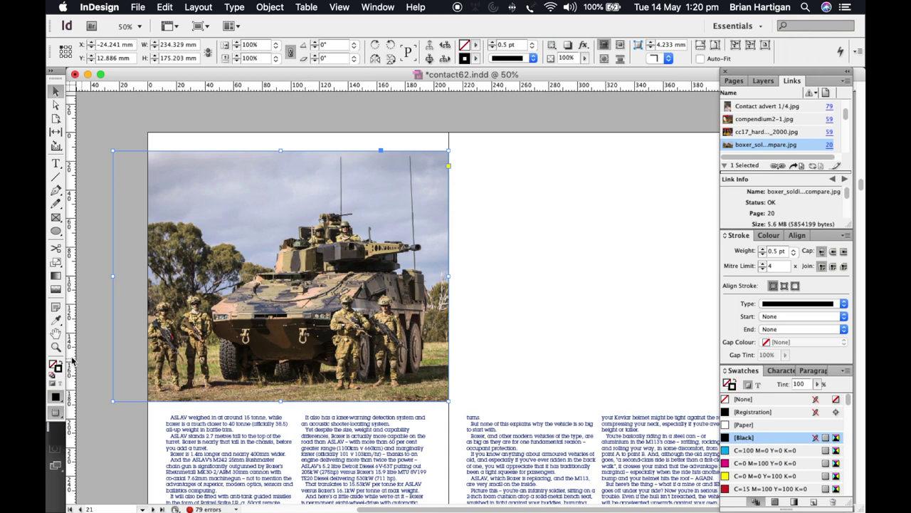
{"action": "left_click_drag", "start_coordinate": [192, 174], "coordinate": [192, 175]}
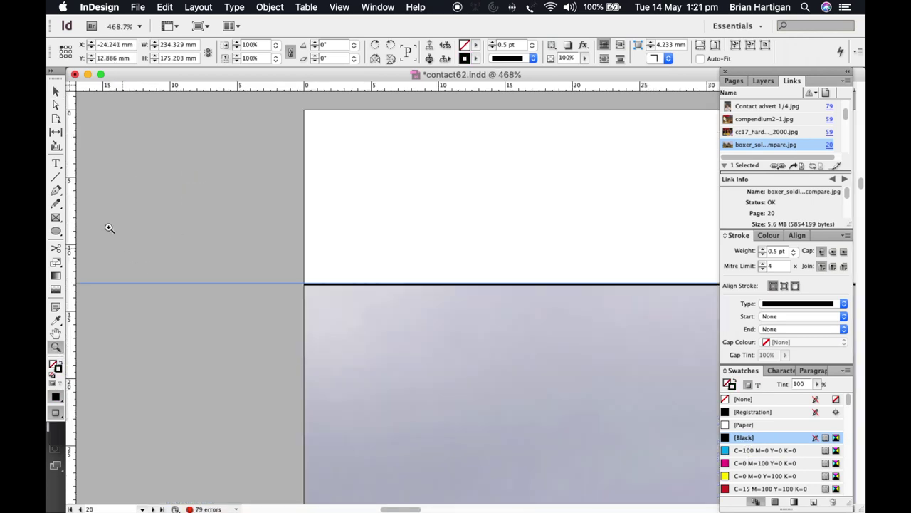
{"action": "left_click", "coordinate": [276, 253]}
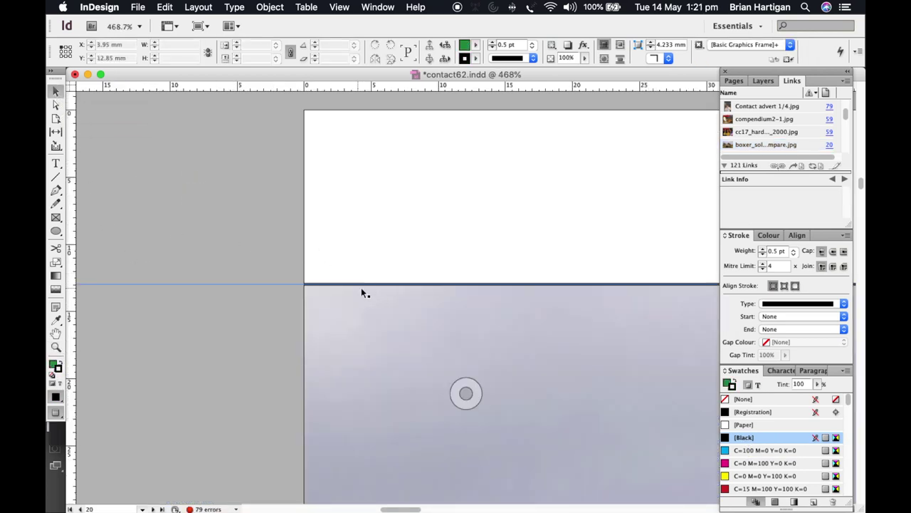
{"action": "key", "text": "super+0"}
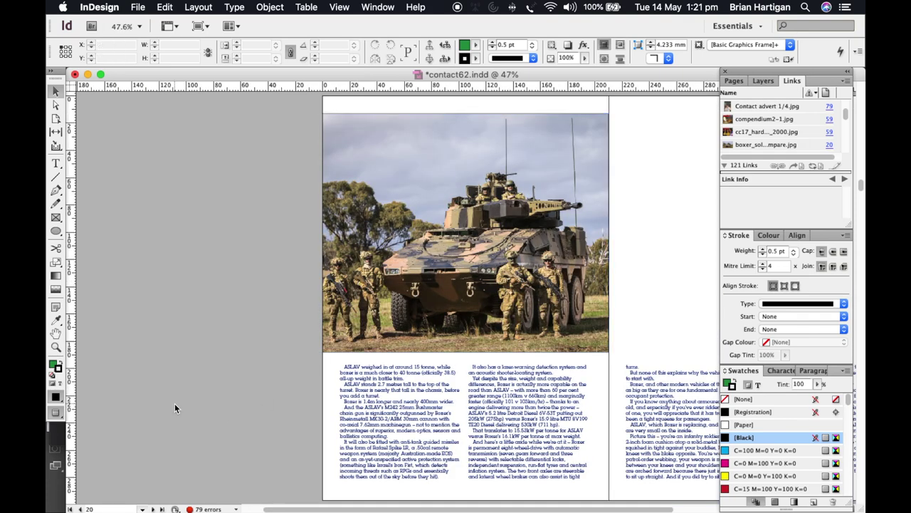
Lower the top edges of the text frames on both pages to Y 210 mm and save the document
{"action": "left_click_drag", "start_coordinate": [403, 509], "coordinate": [509, 511]}
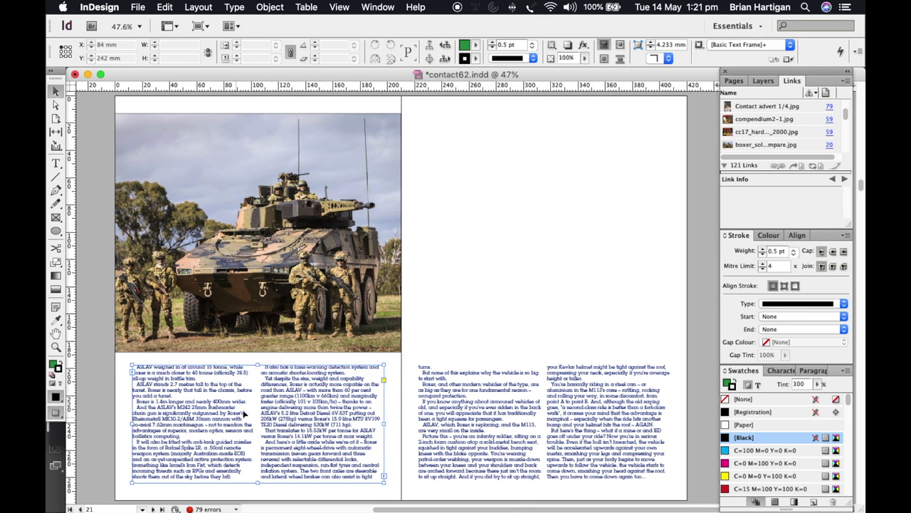
{"action": "left_click", "coordinate": [258, 367]}
{"action": "left_click_drag", "start_coordinate": [256, 382], "coordinate": [256, 383]}
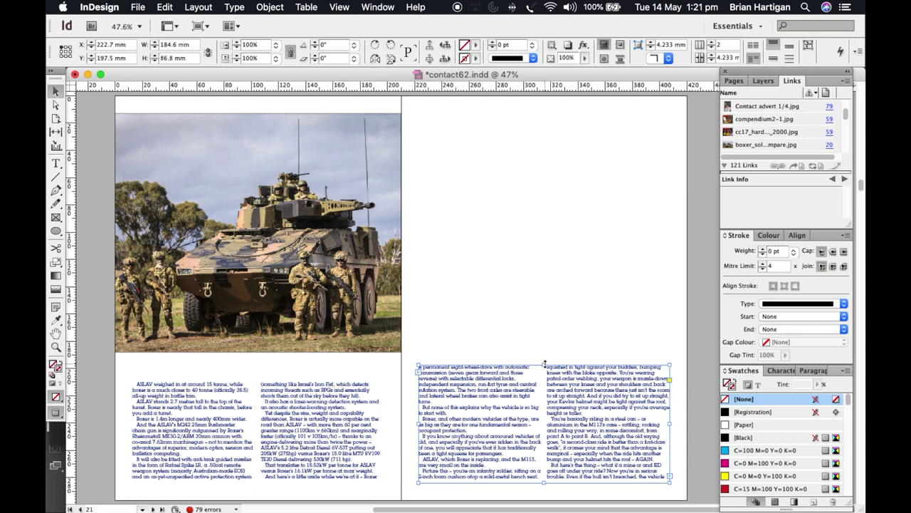
{"action": "left_click_drag", "start_coordinate": [543, 381], "coordinate": [543, 383]}
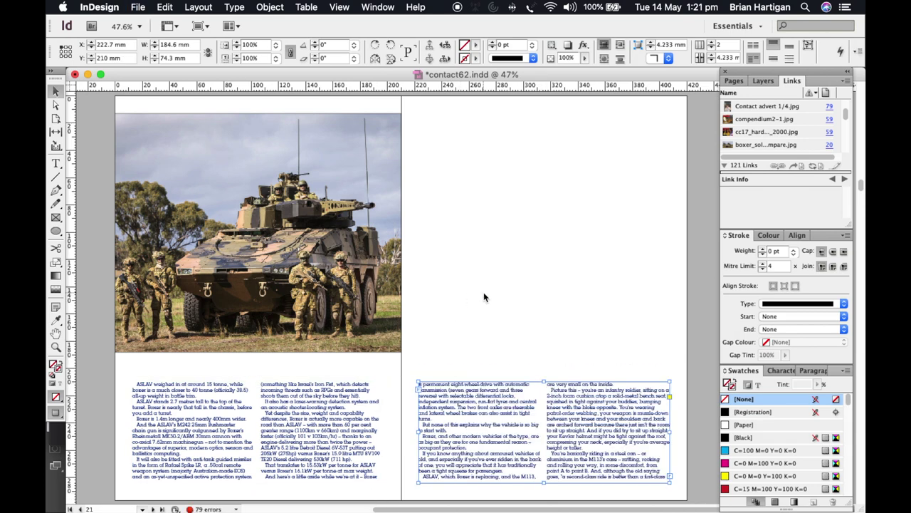
{"action": "key", "text": "super+s"}
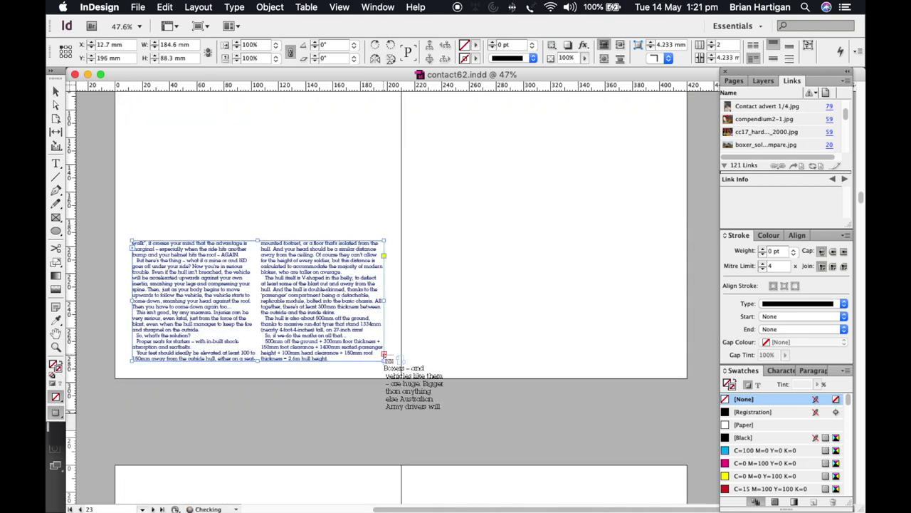
Flow the overset text into a new 170 × 64 mm frame on page 23 and split it into two columns
{"action": "left_click_drag", "start_coordinate": [428, 269], "coordinate": [660, 352]}
{"action": "right_click", "coordinate": [579, 320]}
{"action": "left_click", "coordinate": [602, 359]}
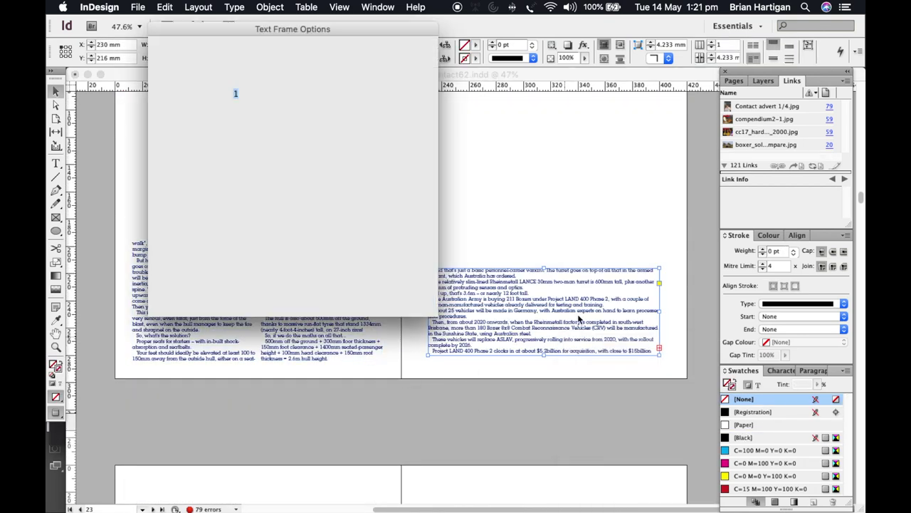
{"action": "type", "text": "2"}
{"action": "left_click", "coordinate": [401, 300]}
Return to normal view and fit the new text frame to the page's bottom and side margins at X 222.7 mm, 184.6 mm wide
{"action": "scroll", "coordinate": [468, 299], "scroll_direction": "down", "scroll_amount": 3}
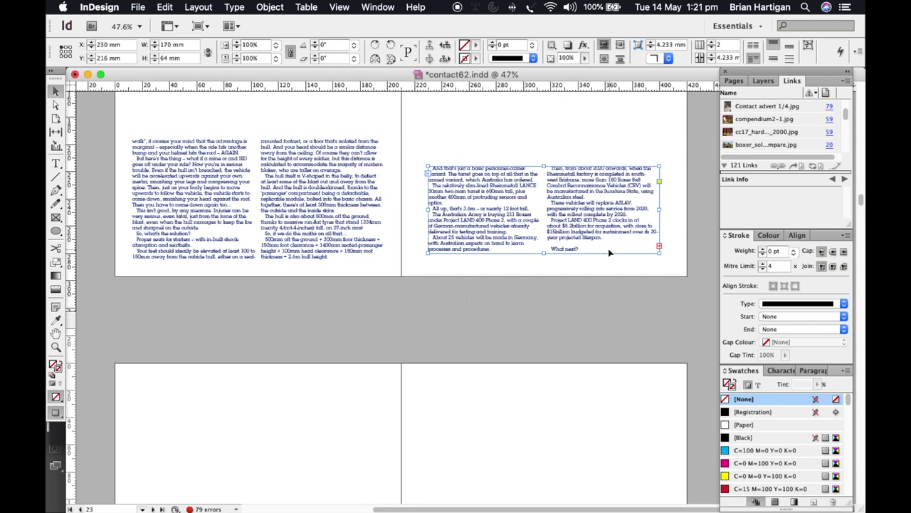
{"action": "left_click", "coordinate": [56, 414]}
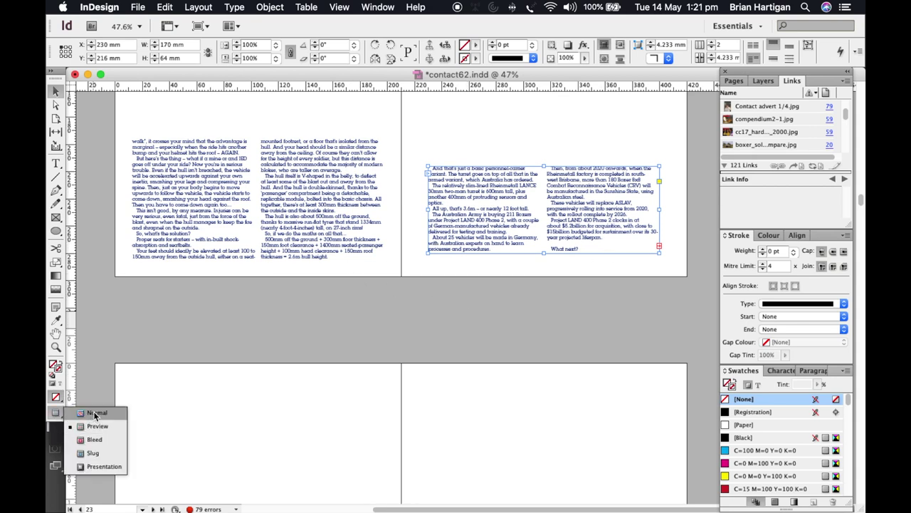
{"action": "left_click", "coordinate": [93, 413]}
{"action": "left_click_drag", "start_coordinate": [548, 204], "coordinate": [539, 210]}
{"action": "left_click_drag", "start_coordinate": [670, 215], "coordinate": [670, 215]}
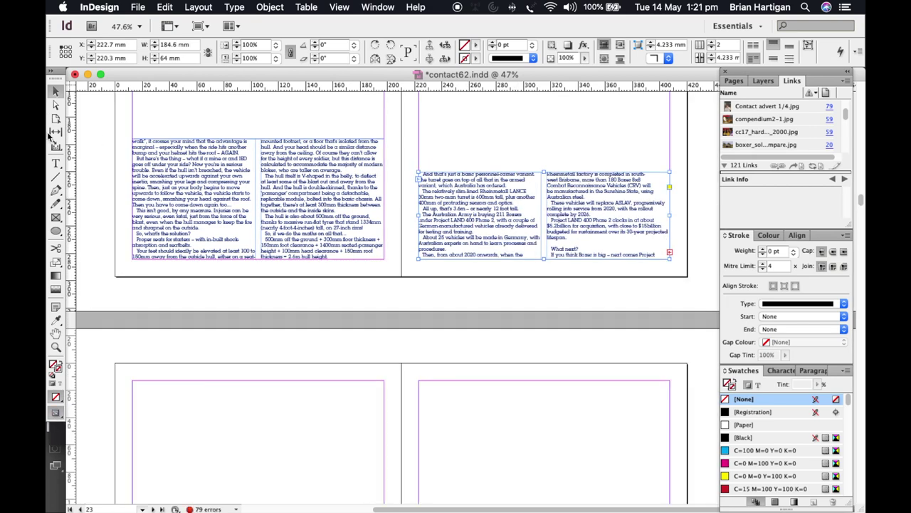
Cut the text from "What next?" onwards and paste it into a new frame in the lower-left margin corner of the following spread
{"action": "left_click", "coordinate": [56, 163]}
{"action": "left_click", "coordinate": [551, 254]}
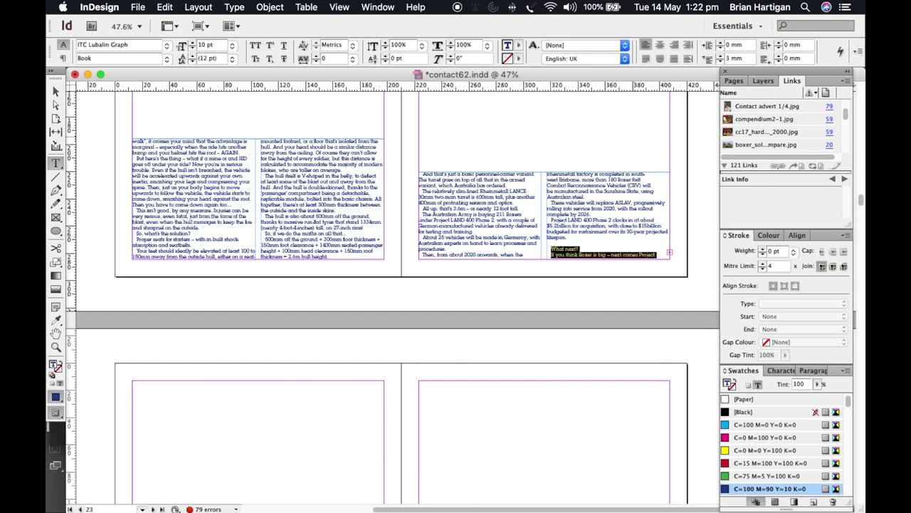
{"action": "scroll", "coordinate": [351, 334], "scroll_direction": "down", "scroll_amount": 5}
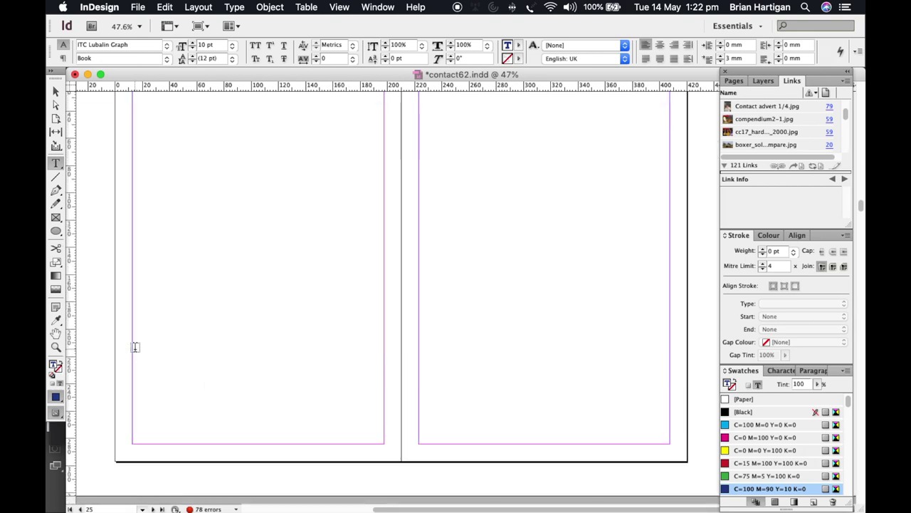
{"action": "left_click_drag", "start_coordinate": [133, 351], "coordinate": [321, 443]}
{"action": "key", "text": "cmd+v"}
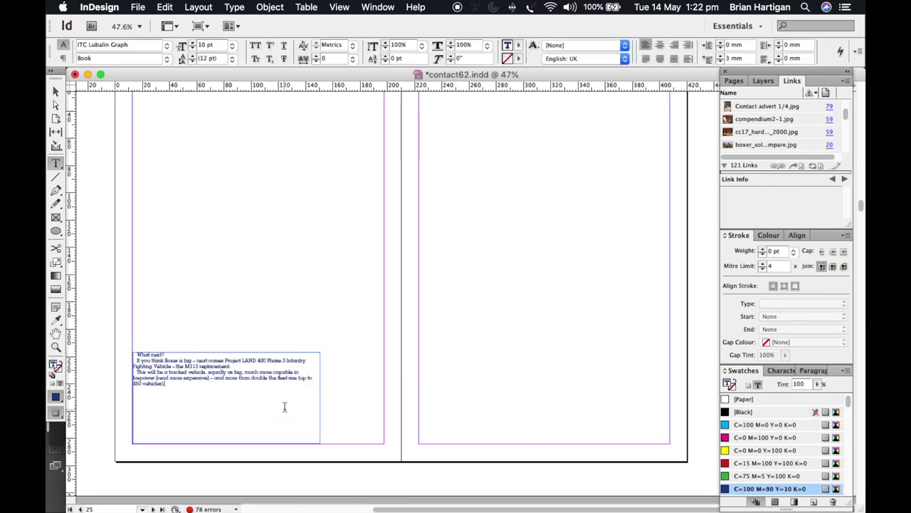
Lower the top edges of the text frames on pages 22 and 23 to Y 204 mm
{"action": "scroll", "coordinate": [284, 406], "scroll_direction": "up", "scroll_amount": 5}
{"action": "left_click", "coordinate": [56, 93]}
{"action": "left_click", "coordinate": [247, 296]}
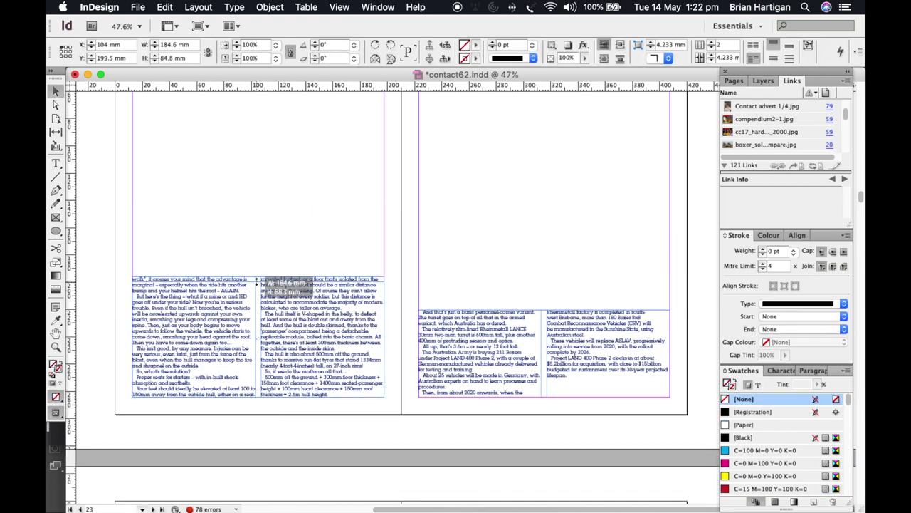
{"action": "left_click_drag", "start_coordinate": [257, 279], "coordinate": [256, 291]}
{"action": "left_click_drag", "start_coordinate": [545, 291], "coordinate": [545, 288]}
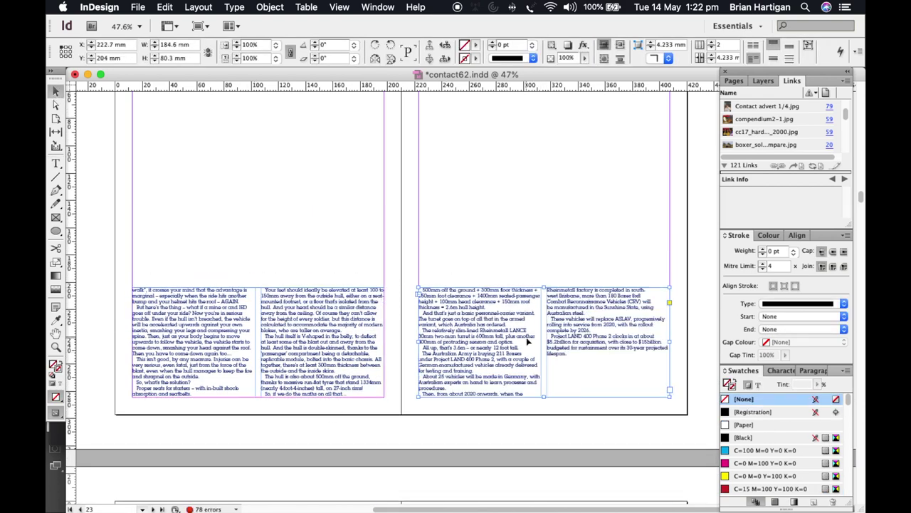
Switch to Finder, browse the photos in the huge CRVs folder and select boxer and lav.jpg
{"action": "scroll", "coordinate": [302, 375], "scroll_direction": "up", "scroll_amount": 15}
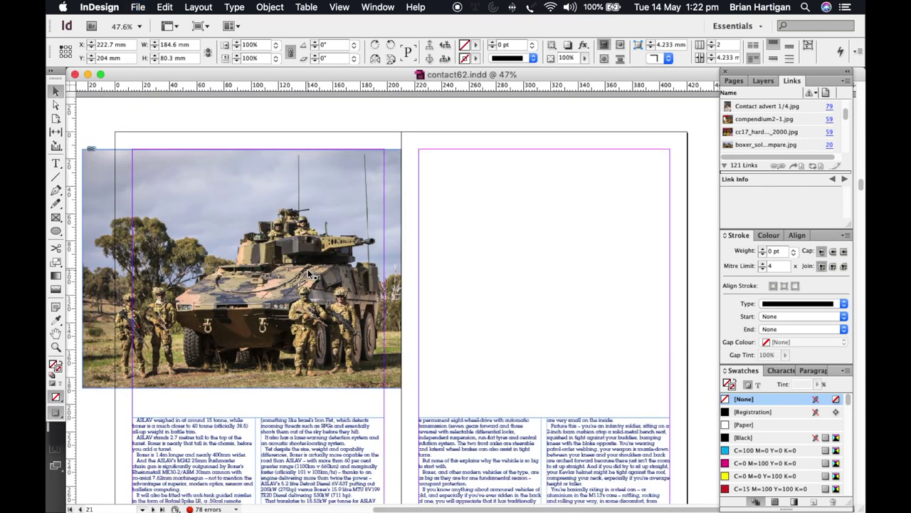
{"action": "key", "text": "super+Tab"}
{"action": "key", "text": "super+Tab"}
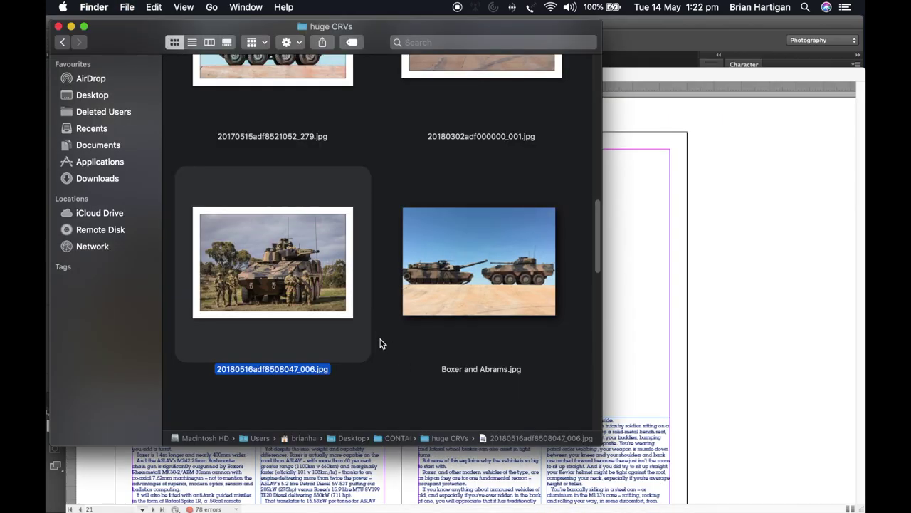
{"action": "scroll", "coordinate": [375, 341], "scroll_direction": "down", "scroll_amount": 5}
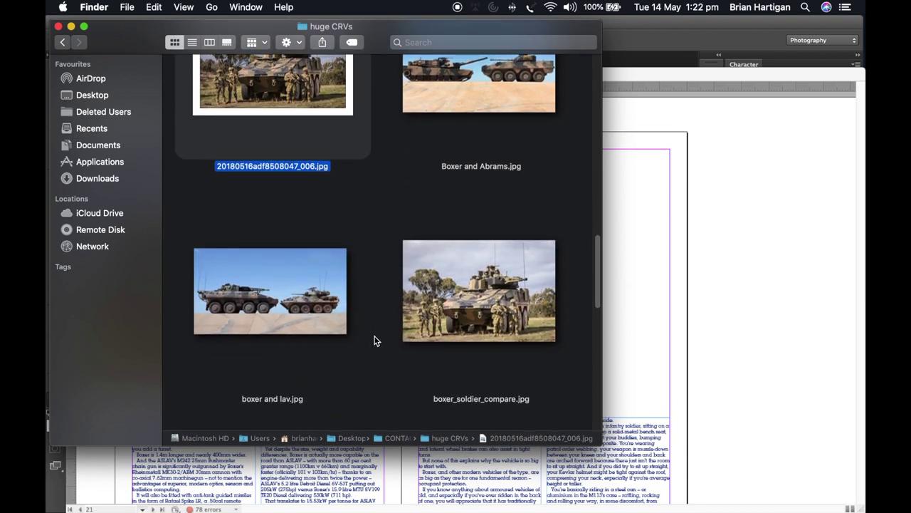
{"action": "scroll", "coordinate": [376, 341], "scroll_direction": "down", "scroll_amount": 2}
{"action": "scroll", "coordinate": [376, 341], "scroll_direction": "down", "scroll_amount": 3}
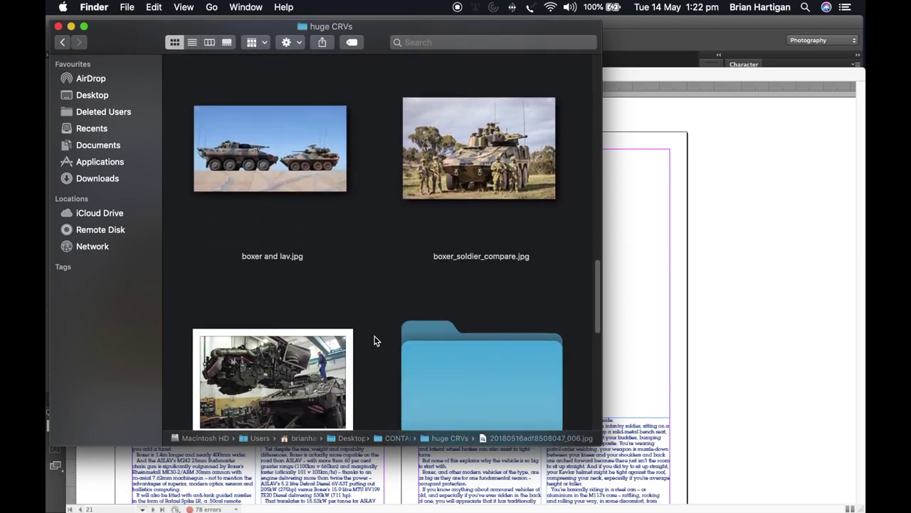
{"action": "scroll", "coordinate": [376, 341], "scroll_direction": "up", "scroll_amount": 6}
{"action": "scroll", "coordinate": [374, 340], "scroll_direction": "down", "scroll_amount": 2}
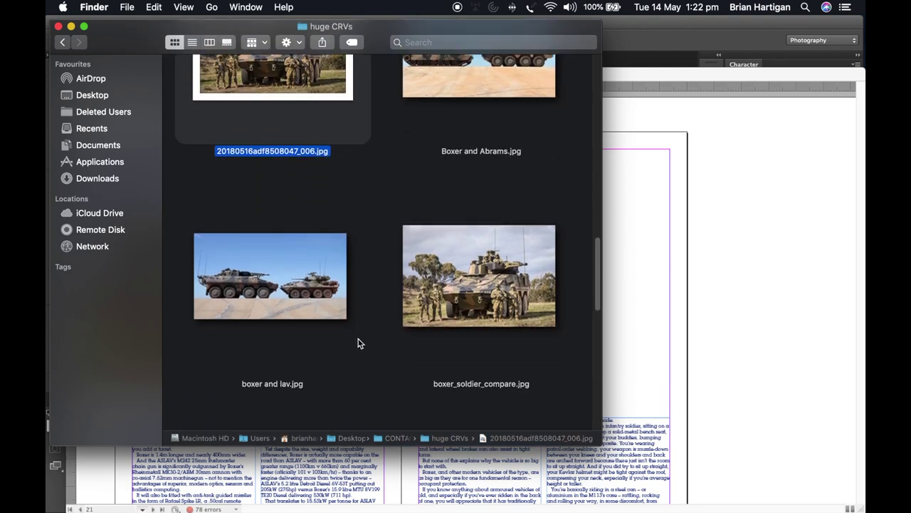
{"action": "left_click", "coordinate": [299, 319]}
Return to InDesign and move the text frames on pages 22 and 23 up together to Y 63.7 mm
{"action": "key", "text": "super+Tab"}
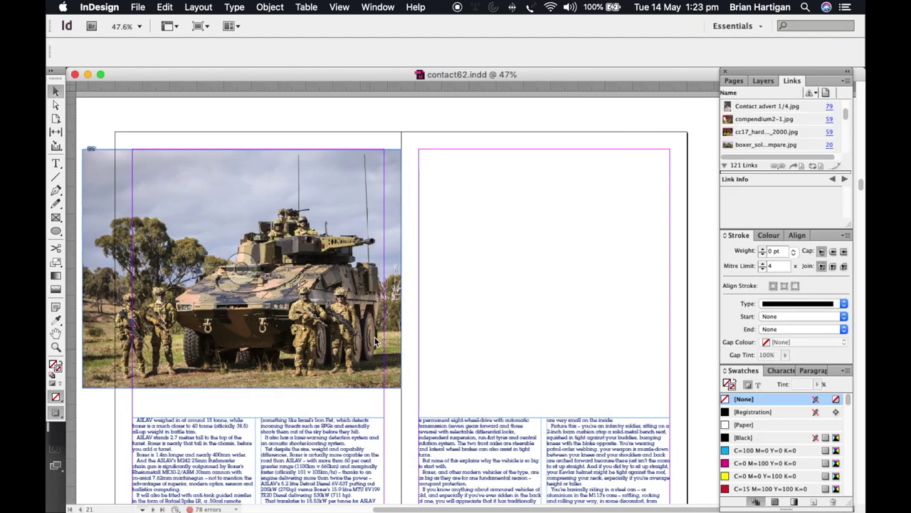
{"action": "scroll", "coordinate": [386, 324], "scroll_direction": "down", "scroll_amount": 10}
{"action": "scroll", "coordinate": [387, 326], "scroll_direction": "up", "scroll_amount": 5}
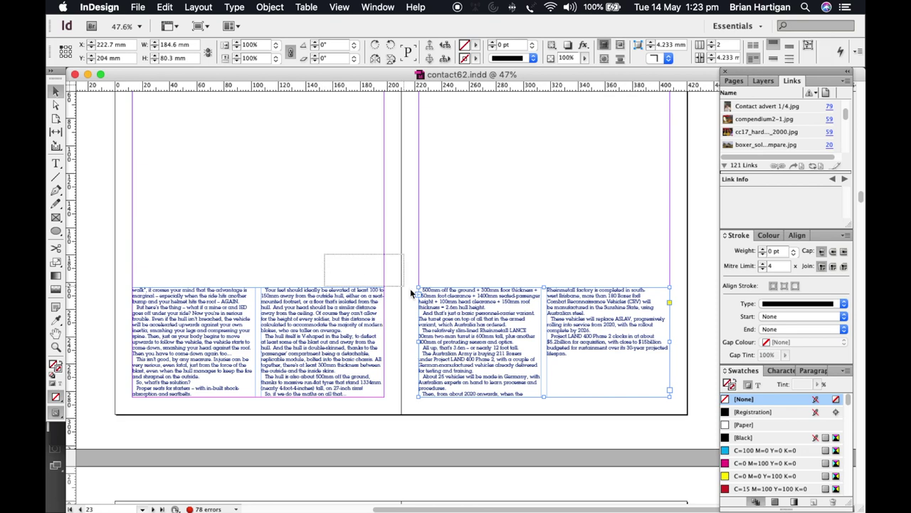
{"action": "left_click_drag", "start_coordinate": [340, 352], "coordinate": [346, 160]}
Open boxer and lav.jpg from Finder in Photoshop and examine its document size
{"action": "key", "text": "super+Tab"}
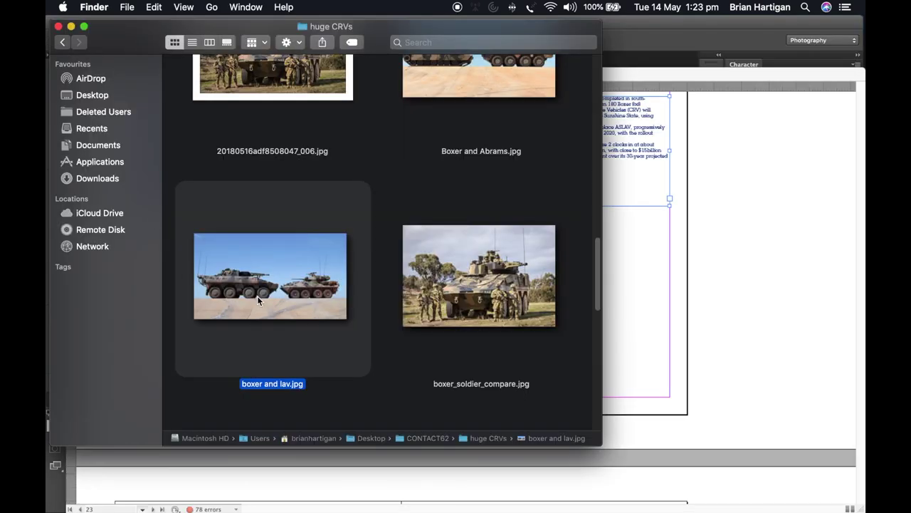
{"action": "left_click_drag", "start_coordinate": [260, 301], "coordinate": [254, 484]}
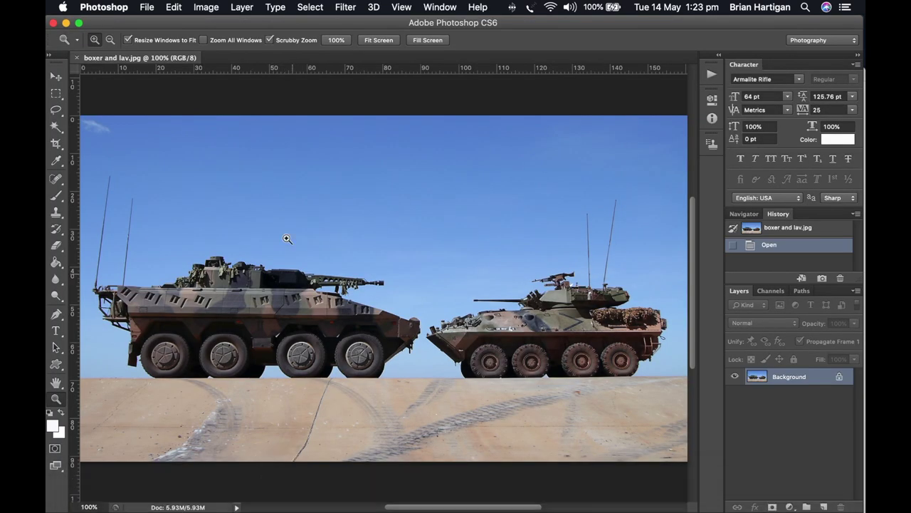
{"action": "left_click", "coordinate": [204, 8]}
{"action": "left_click", "coordinate": [222, 120]}
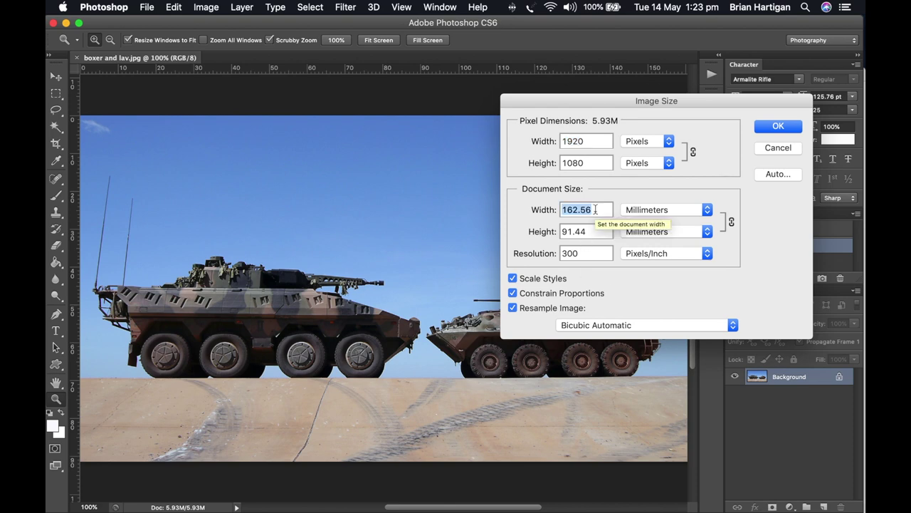
Return to InDesign and draw a picture frame between the side margins of page 21, in the space above the text
{"action": "key", "text": "super+Tab"}
{"action": "key", "text": "super+Tab"}
{"action": "key", "text": "Tab"}
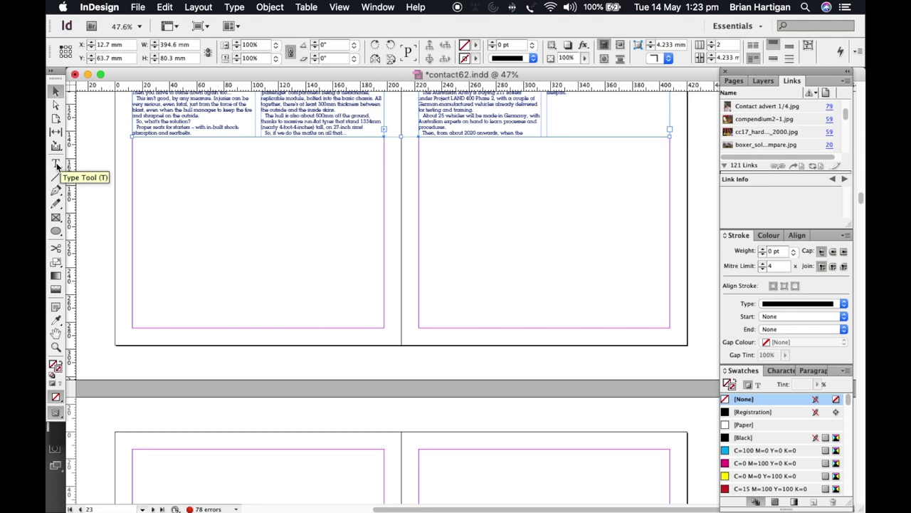
{"action": "scroll", "coordinate": [263, 257], "scroll_direction": "up", "scroll_amount": 10}
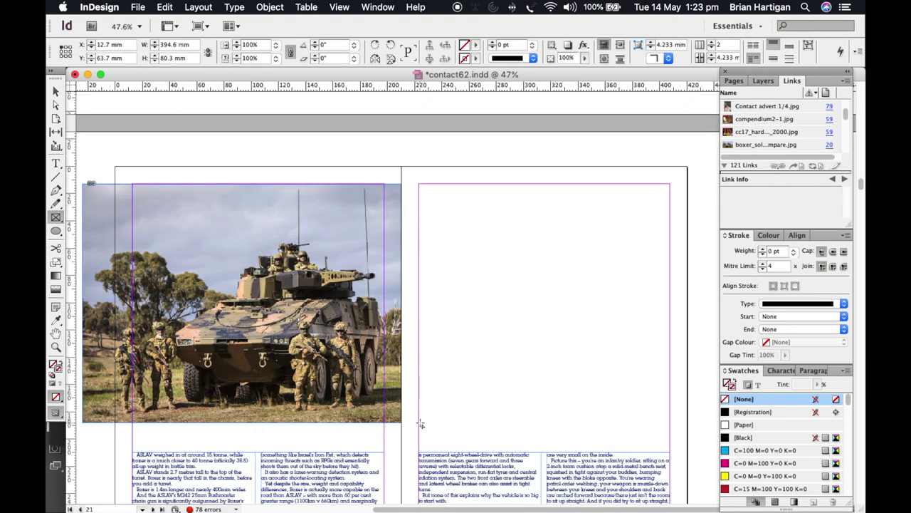
{"action": "mouse_move", "coordinate": [420, 424]}
{"action": "left_mouse_down"}
{"action": "mouse_move", "coordinate": [552, 415]}
{"action": "mouse_move", "coordinate": [719, 379]}
{"action": "mouse_move", "coordinate": [672, 354]}
{"action": "mouse_move", "coordinate": [671, 304]}
{"action": "left_mouse_up"}
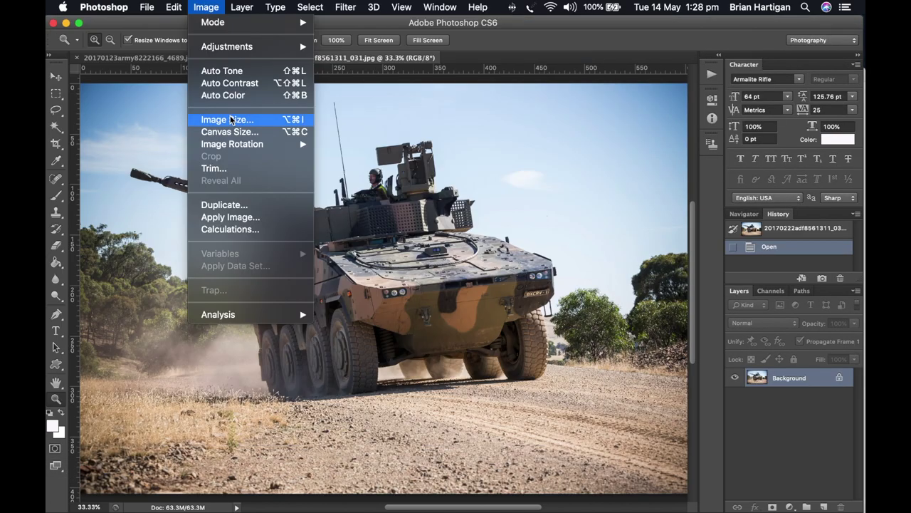
In Photoshop, apply the image size for 20170222adf8561311_031.jpg and crop the photo around the vehicle
{"action": "left_click", "coordinate": [230, 119]}
{"action": "key", "text": "Return"}
{"action": "key", "text": "c"}
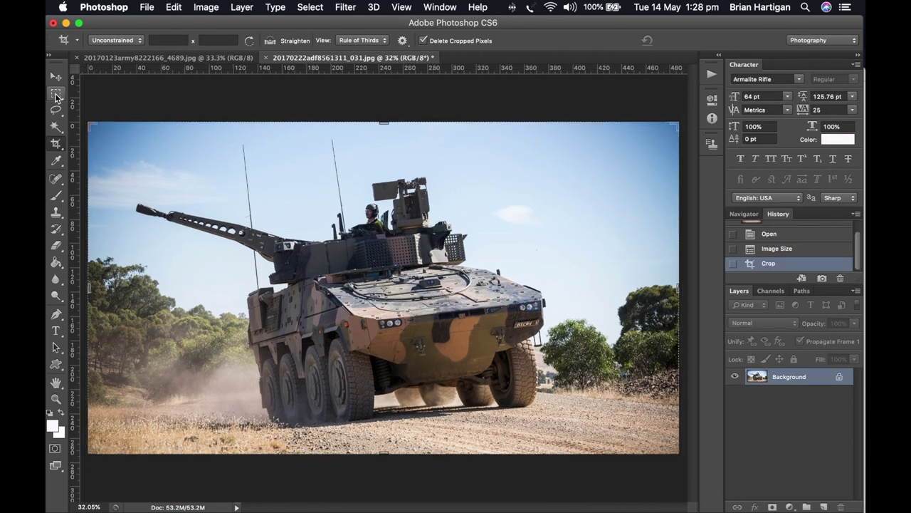
Cut out the upper strip of sky to transparency, keeping the vehicle's antennas and turret top on their own layer
{"action": "left_click", "coordinate": [55, 96]}
{"action": "left_click_drag", "start_coordinate": [82, 119], "coordinate": [682, 184]}
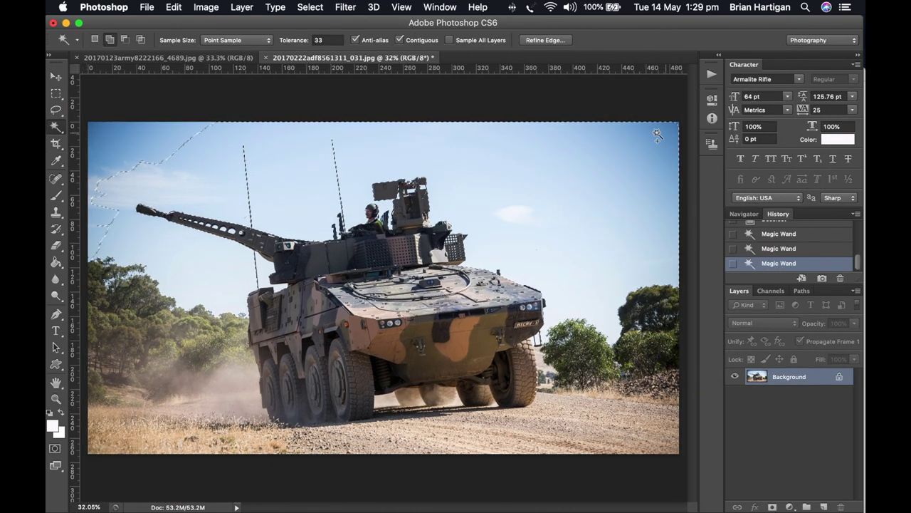
{"action": "key", "text": "m"}
{"action": "left_click_drag", "start_coordinate": [86, 121], "coordinate": [705, 182]}
{"action": "left_click", "coordinate": [310, 7]}
{"action": "left_click", "coordinate": [329, 64]}
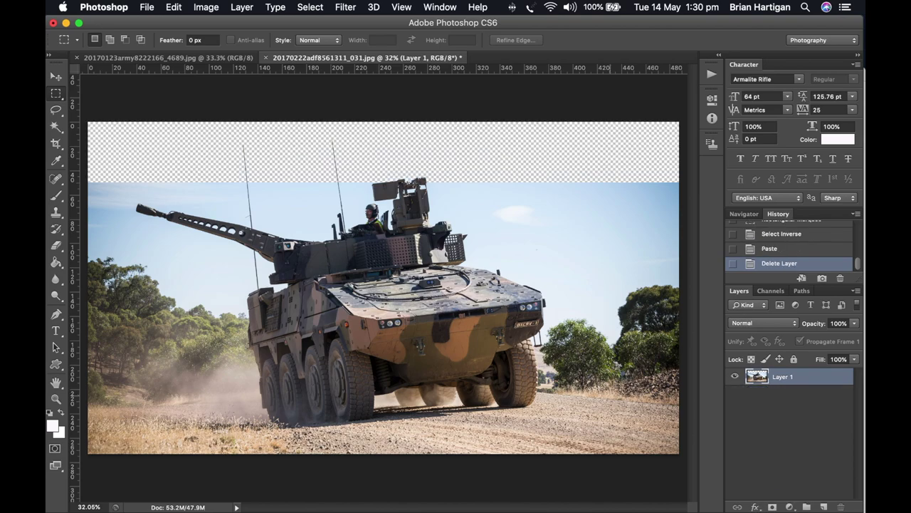
Save the cut-out photo as Boxer battlerun.psd
{"action": "left_click", "coordinate": [147, 7]}
{"action": "left_click", "coordinate": [301, 169]}
{"action": "key", "text": "Return"}
Return to InDesign, draw a 427 × 153 mm frame across the bottom of the page 22–23 spread, and place Boxer battlerun.psd in it
{"action": "key", "text": "super+Tab"}
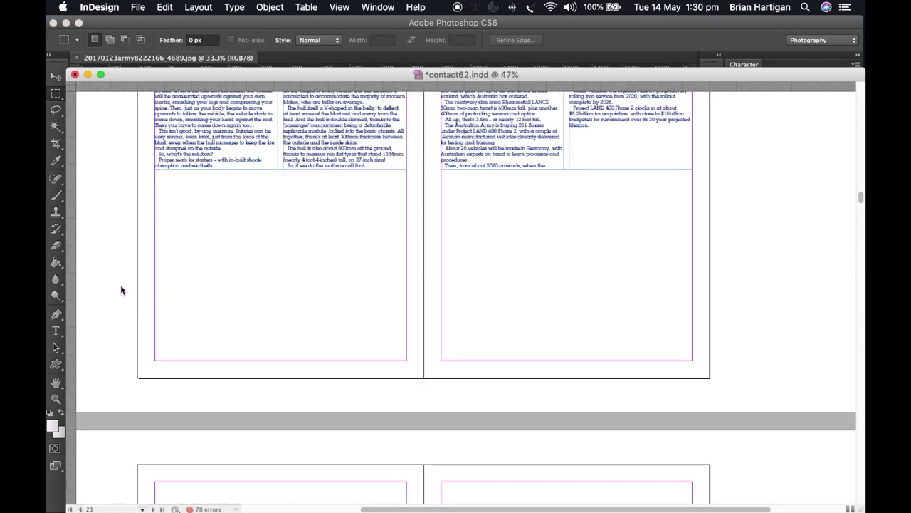
{"action": "key", "text": "f"}
{"action": "left_click_drag", "start_coordinate": [132, 382], "coordinate": [715, 173]}
{"action": "key", "text": "super+d"}
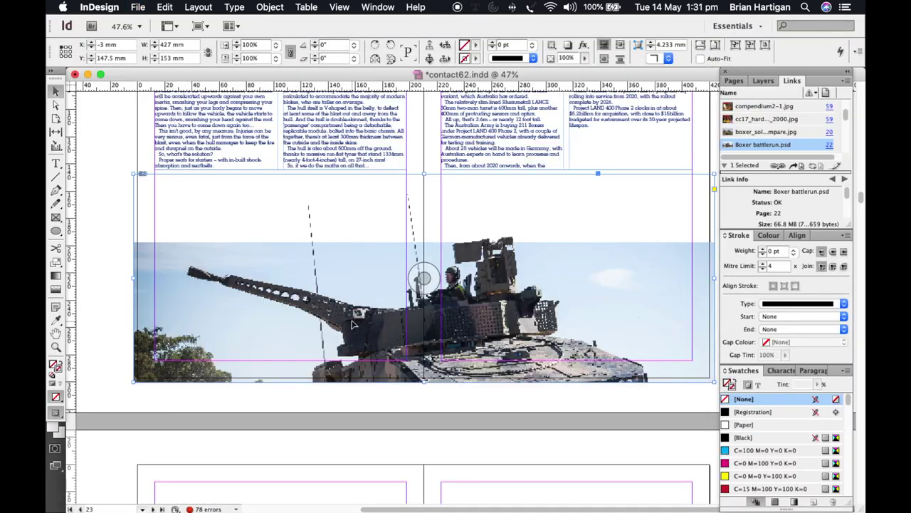
Extend the vehicle picture frame upward to Y 46.5 mm, 255.5 mm tall, and send it behind the text
{"action": "left_click_drag", "start_coordinate": [428, 275], "coordinate": [427, 142]}
{"action": "scroll", "coordinate": [111, 352], "scroll_direction": "up", "scroll_amount": 3}
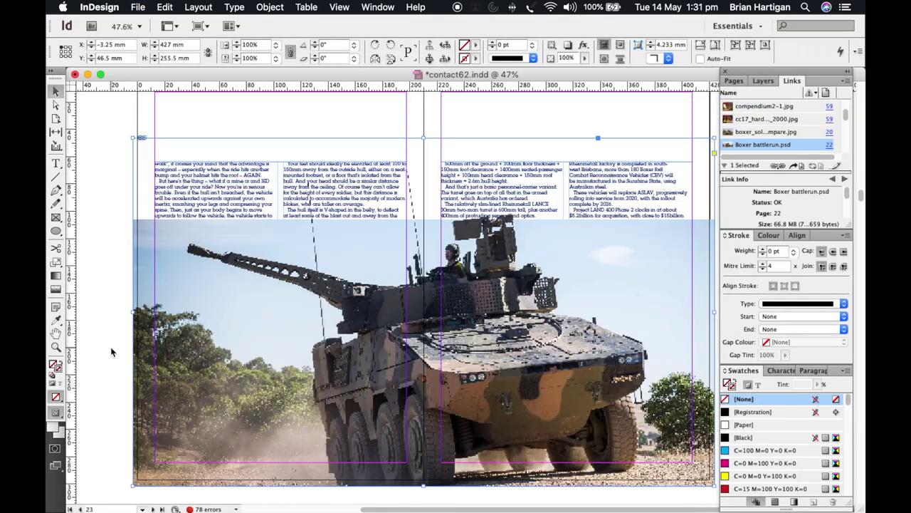
{"action": "scroll", "coordinate": [111, 351], "scroll_direction": "up", "scroll_amount": 3}
{"action": "key", "text": "super+shift+["}
Move the text frames on pages 22 and 23 up and shorten them so the text ends above the vehicle photo's sky
{"action": "left_click_drag", "start_coordinate": [281, 285], "coordinate": [280, 215]}
{"action": "left_click_drag", "start_coordinate": [280, 265], "coordinate": [281, 255]}
{"action": "left_click", "coordinate": [103, 253]}
{"action": "scroll", "coordinate": [102, 253], "scroll_direction": "down", "scroll_amount": 3}
Preview the spread, inspect the antennas overlapping the text up close, fit the spread in view and save the document
{"action": "left_click", "coordinate": [56, 412]}
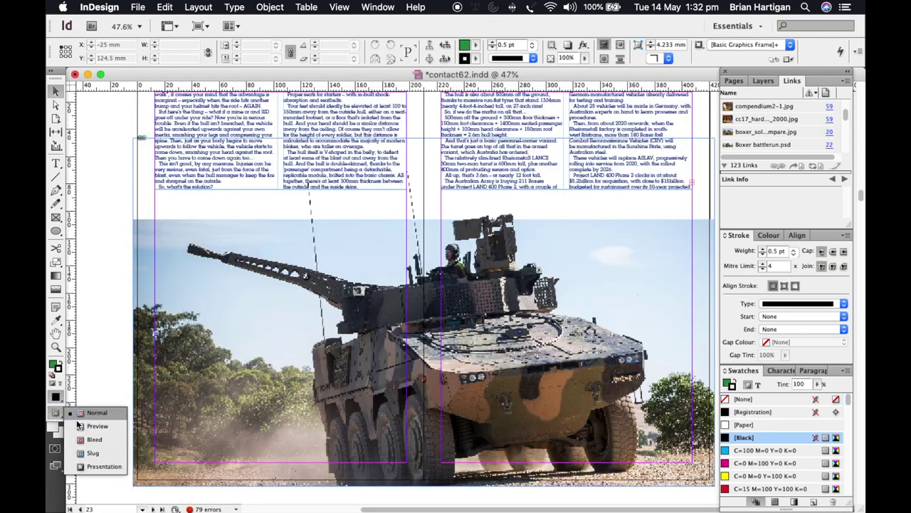
{"action": "left_click", "coordinate": [93, 426]}
{"action": "key", "text": "z"}
{"action": "left_click_drag", "start_coordinate": [244, 132], "coordinate": [462, 271]}
{"action": "key", "text": "super+0"}
{"action": "key", "text": "super+s"}
{"action": "key", "text": "super+alt+0"}
Check the vehicle's figures in the Word article and complete the call-out's third line in InDesign as "1334MM TIRES"
{"action": "scroll", "coordinate": [315, 280], "scroll_direction": "down", "scroll_amount": 2}
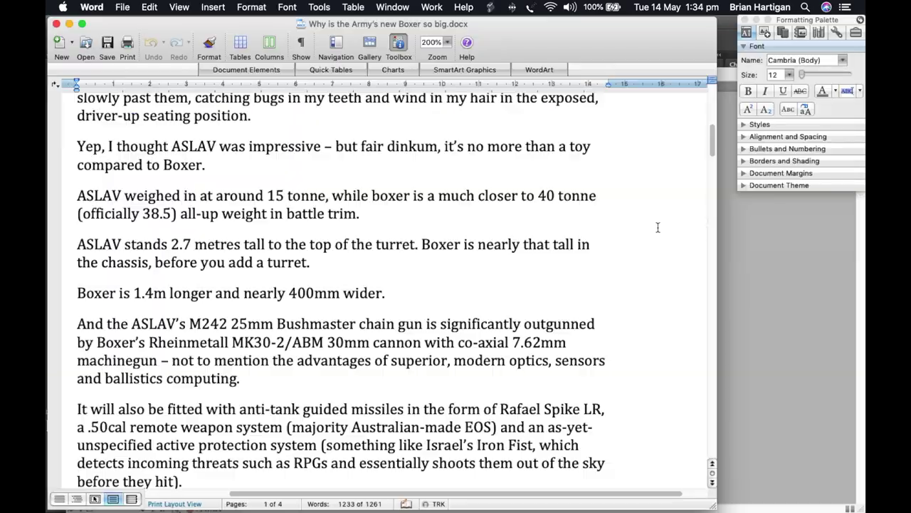
{"action": "scroll", "coordinate": [657, 227], "scroll_direction": "down", "scroll_amount": 20}
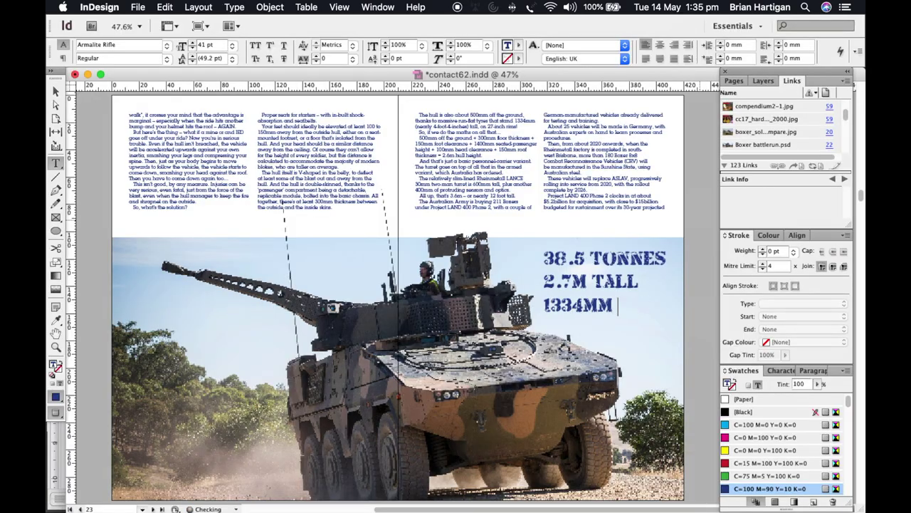
{"action": "type", "text": "TIRES"}
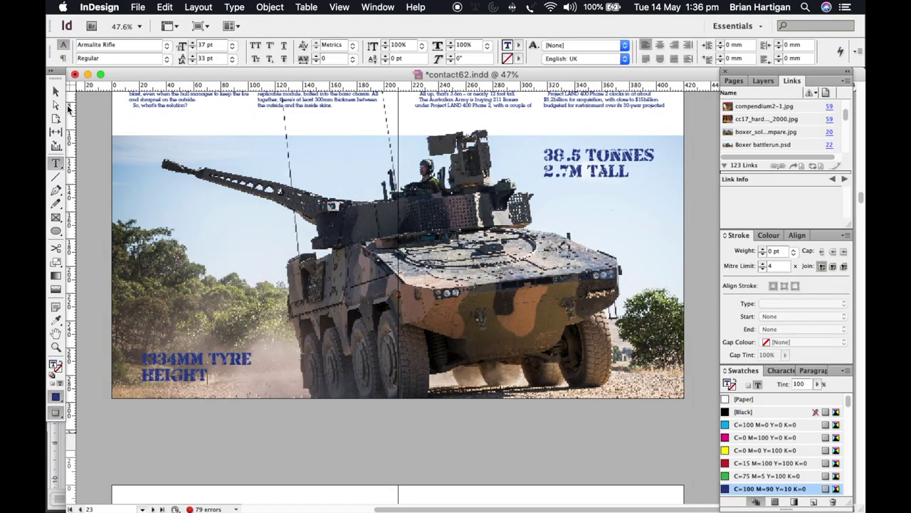
Set the text of the "38.5 TONNES 2.7M TALL" and "1334MM TYRE HEIGHT" call-outs to 40 pt
{"action": "key", "text": "Escape"}
{"action": "key", "text": "super+shift+comma"}
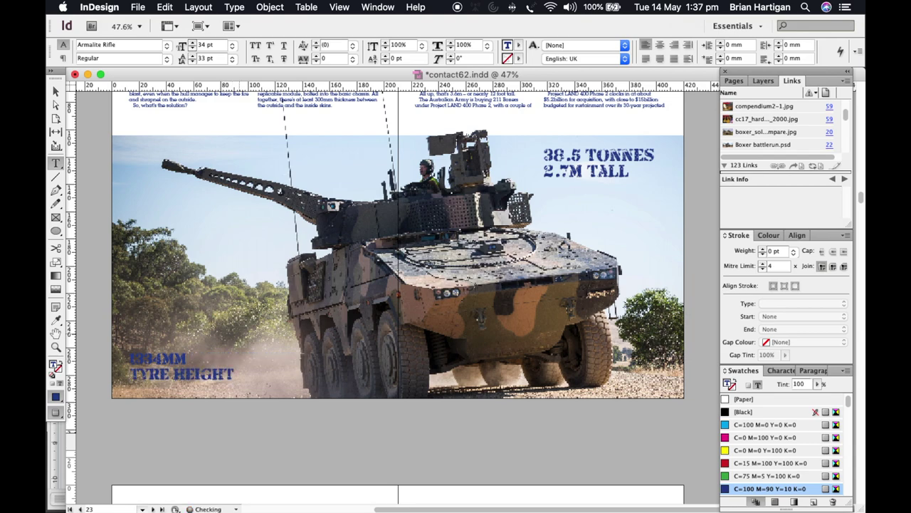
{"action": "left_click_drag", "start_coordinate": [544, 151], "coordinate": [655, 176]}
{"action": "left_click_drag", "start_coordinate": [129, 356], "coordinate": [234, 375]}
{"action": "key", "text": "Escape"}
Right-align the "1334MM TYRE HEIGHT" call-out and narrow its frame to 107.8 mm
{"action": "double_click", "coordinate": [217, 373]}
{"action": "key", "text": "super+a"}
{"action": "key", "text": "super+shift+r"}
{"action": "key", "text": "Escape"}
{"action": "left_click_drag", "start_coordinate": [304, 363], "coordinate": [275, 363]}
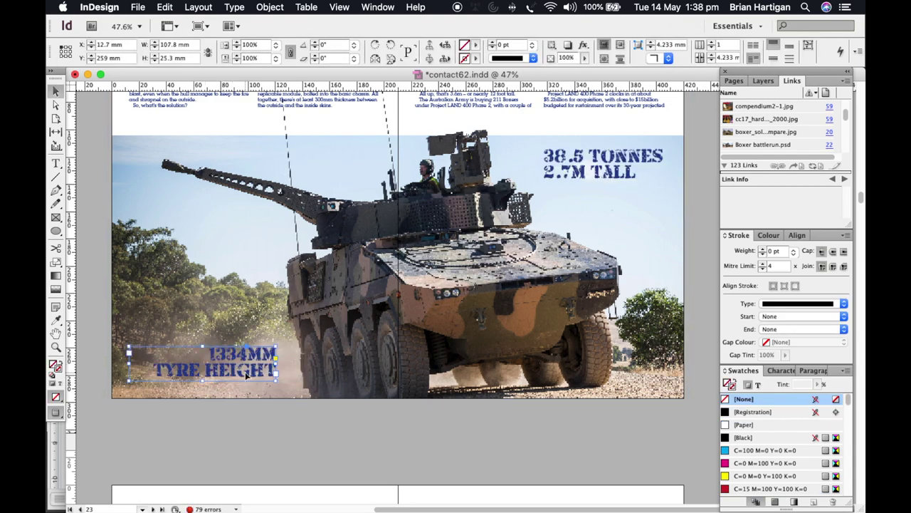
Draw a 62.8 mm horizontal line with a 1 pt stroke beneath the "TYRE HEIGHT" call-out
{"action": "key", "text": "super+equal"}
{"action": "key", "text": "super+equal"}
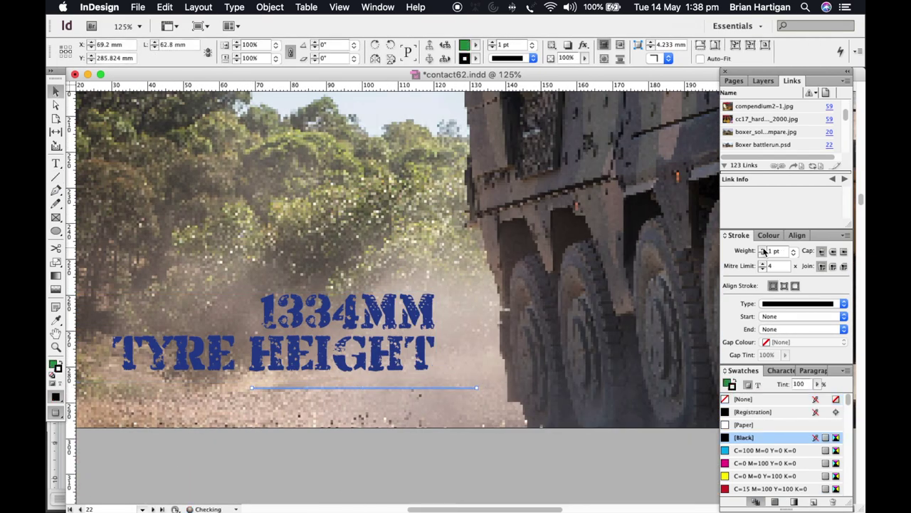
{"action": "left_click", "coordinate": [765, 413]}
{"action": "key", "text": "super+equal"}
{"action": "key", "text": "super+equal"}
{"action": "key", "text": "super+equal"}
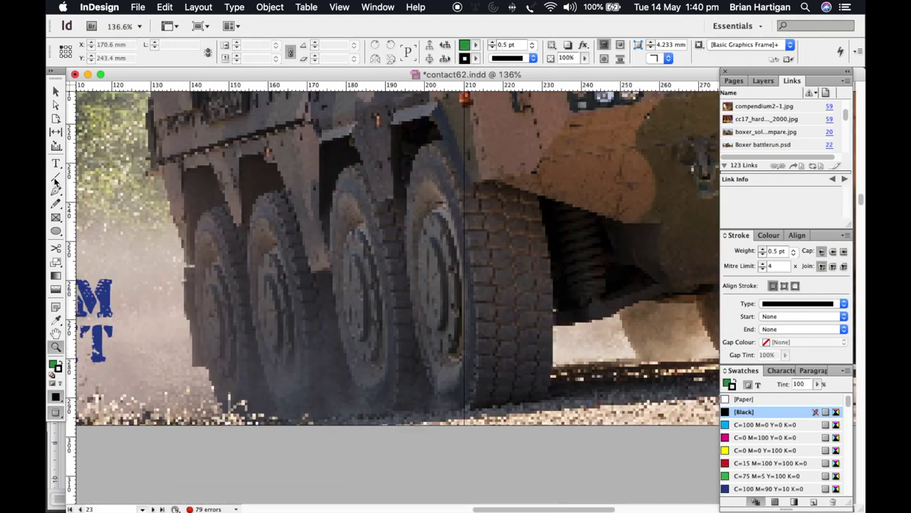
Draw a 6.4 mm line level with the front tyre's top, stroke it C=100 M=0 Y=0 K=0, and paste a copy at Y 292.6 mm
{"action": "left_click", "coordinate": [270, 7]}
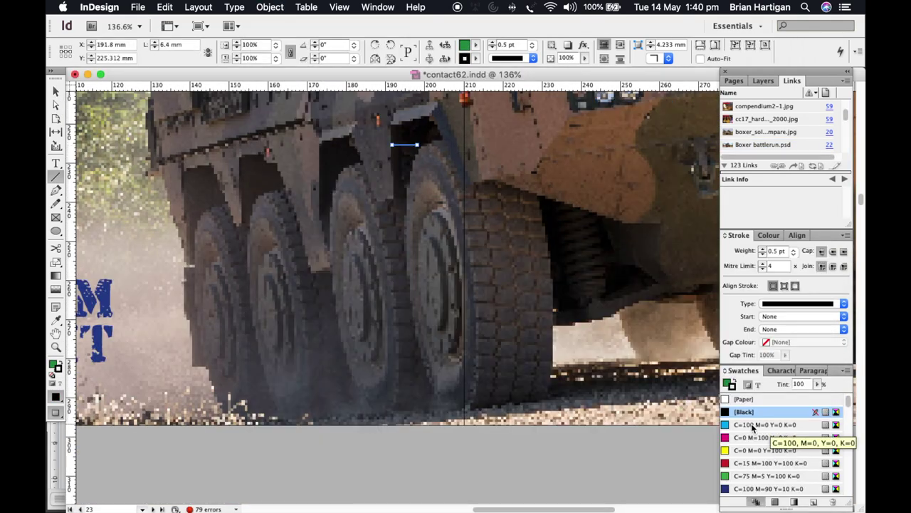
{"action": "left_click", "coordinate": [753, 426]}
{"action": "key", "text": "super+c"}
{"action": "key", "text": "super+v"}
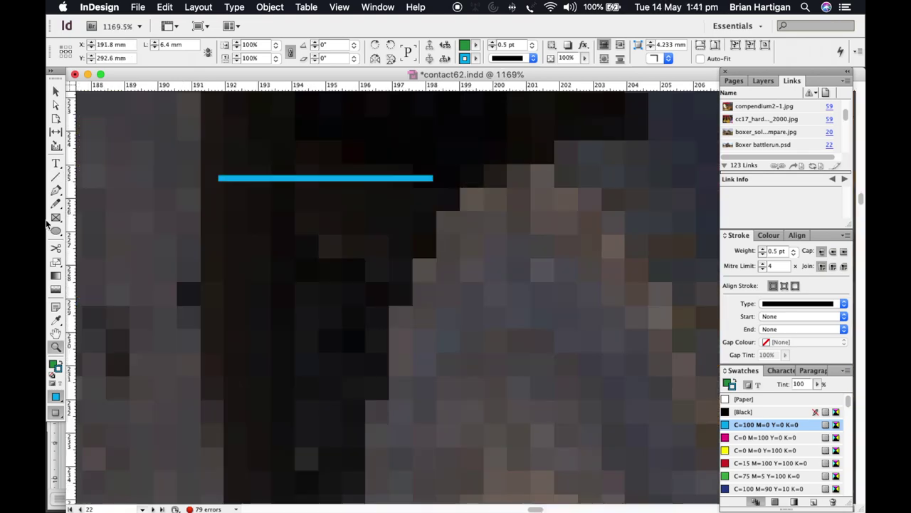
{"action": "left_click_drag", "start_coordinate": [572, 300], "coordinate": [427, 274]}
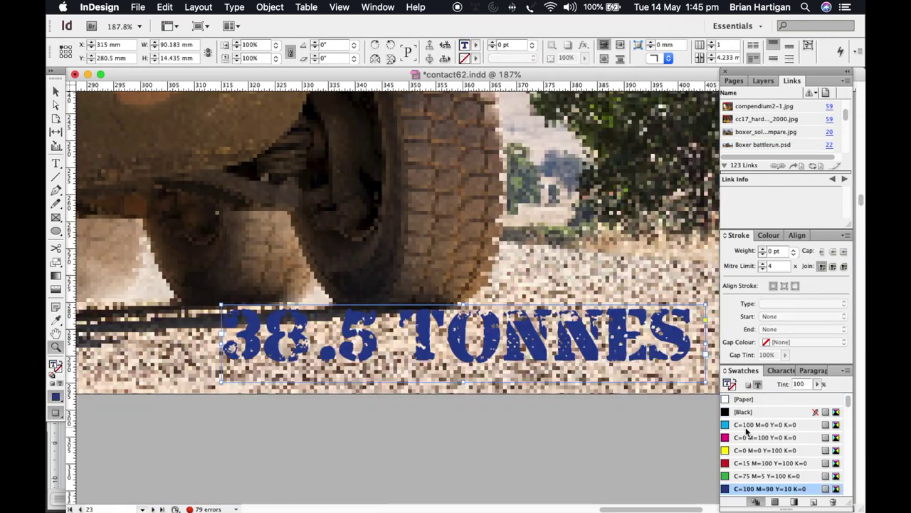
Fill the "38.5 TONNES" text with the Scarlet swatch and give it a 1 pt black stroke aligned outside
{"action": "scroll", "coordinate": [755, 441], "scroll_direction": "down", "scroll_amount": 3}
{"action": "left_click", "coordinate": [757, 438]}
{"action": "scroll", "coordinate": [754, 440], "scroll_direction": "down", "scroll_amount": 4}
{"action": "left_click", "coordinate": [753, 438]}
{"action": "scroll", "coordinate": [753, 439], "scroll_direction": "down", "scroll_amount": 4}
{"action": "left_click", "coordinate": [753, 444]}
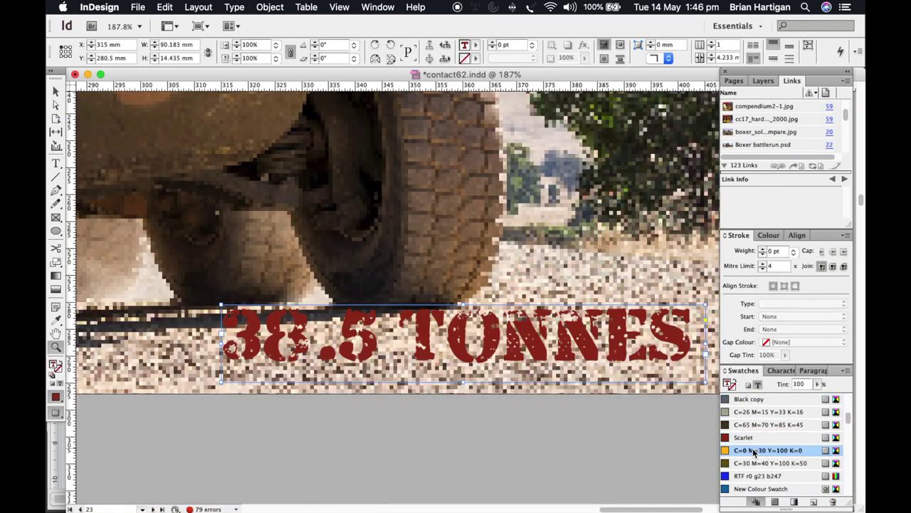
{"action": "scroll", "coordinate": [752, 441], "scroll_direction": "down", "scroll_amount": 3}
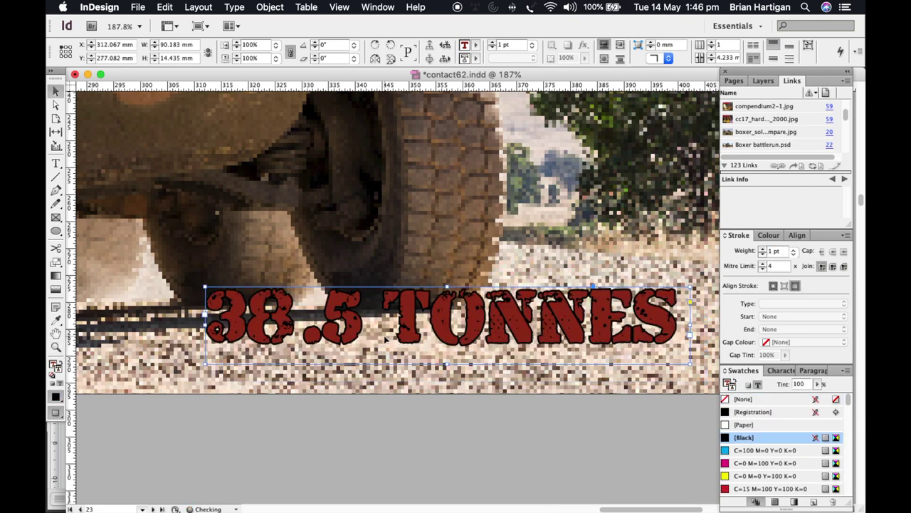
Adjust the tracking of individual characters in the "38.5 TONNES" call-out, setting the 8 to -20
{"action": "double_click", "coordinate": [260, 315]}
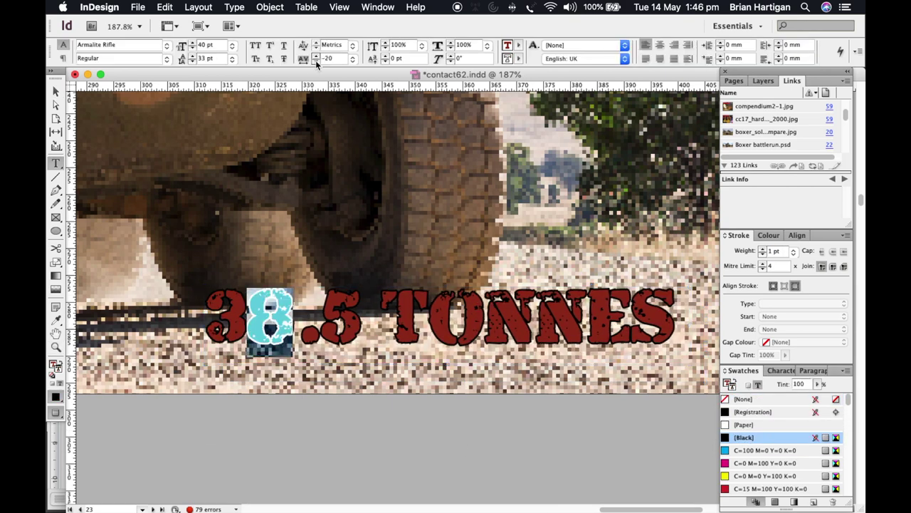
{"action": "left_click_drag", "start_coordinate": [308, 333], "coordinate": [484, 320]}
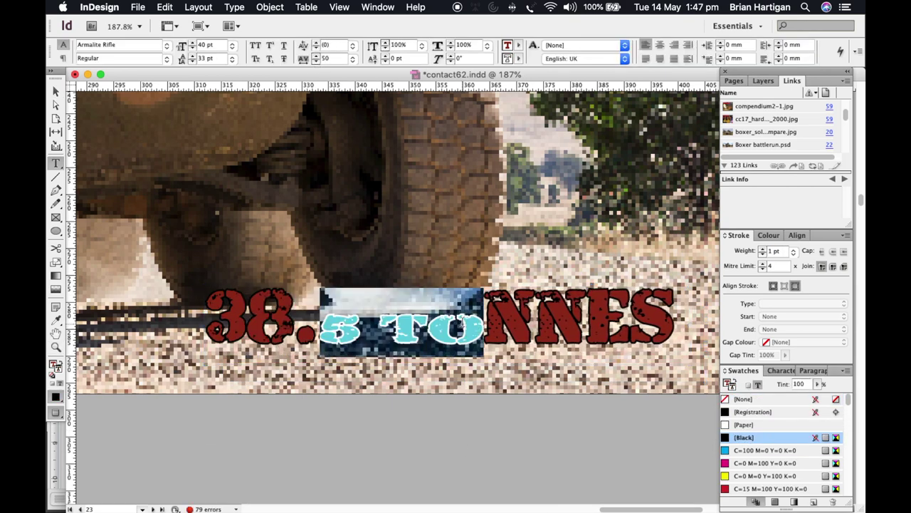
{"action": "key", "text": "super+shift+a"}
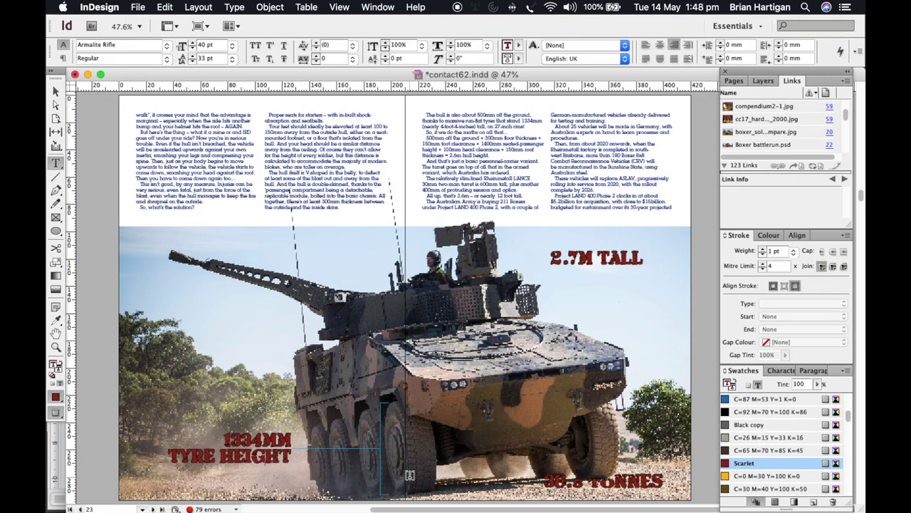
{"action": "key", "text": "Escape"}
Place a 67 mm line in C=100 M=0 Y=0 K=0 across the turret roof and give it a CircleSolid start
{"action": "left_click", "coordinate": [340, 453]}
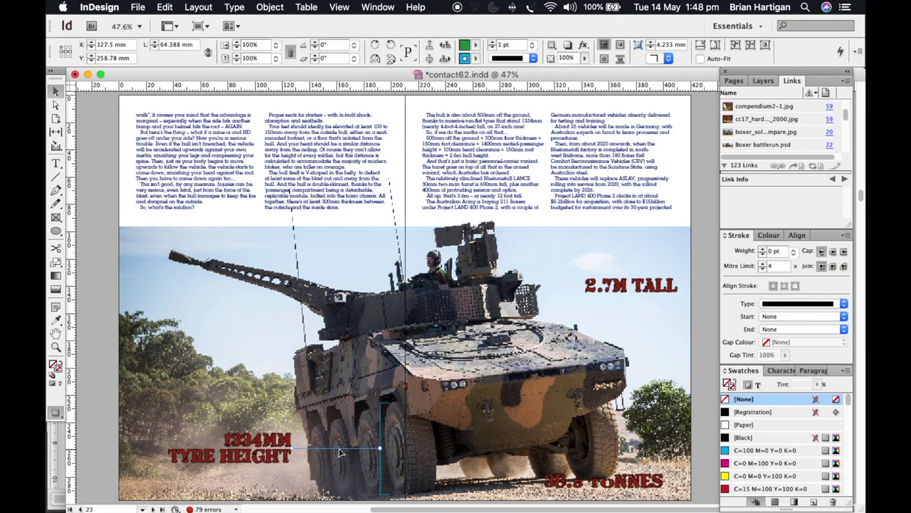
{"action": "left_click", "coordinate": [83, 399]}
{"action": "key", "text": "super+="}
{"action": "left_click", "coordinate": [556, 305]}
{"action": "left_click", "coordinate": [411, 267], "text": "super"}
{"action": "left_click", "coordinate": [411, 266], "text": "alt+super"}
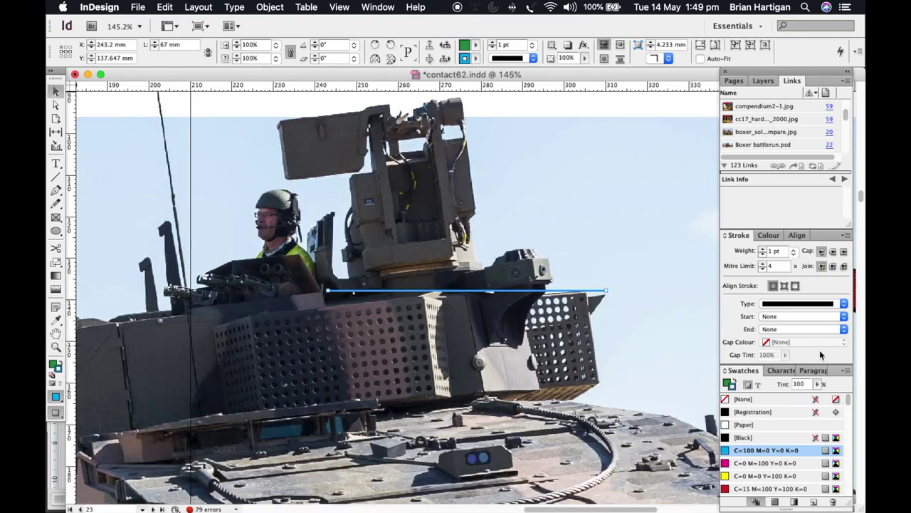
{"action": "left_click", "coordinate": [778, 317]}
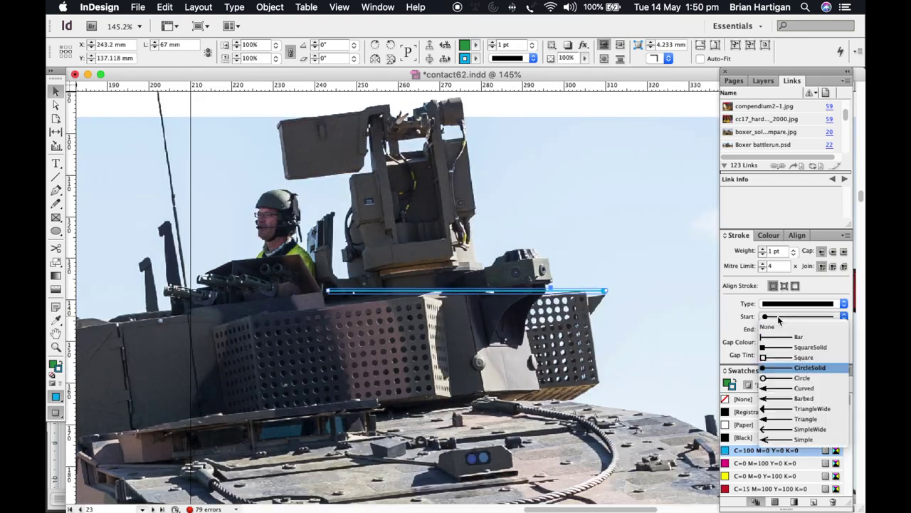
{"action": "left_click", "coordinate": [772, 325]}
Create a "COMMANDER" call-out in the sky beside the vehicle commander
{"action": "key", "text": "super+equal"}
{"action": "key", "text": "super+equal"}
{"action": "key", "text": "super+equal"}
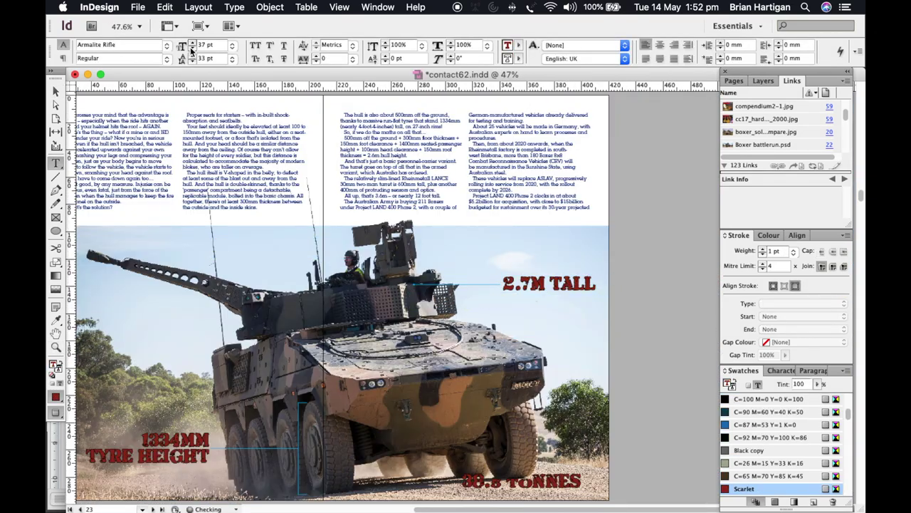
{"action": "type", "text": "COMMANDER"}
{"action": "triple_click", "coordinate": [260, 258]}
{"action": "left_click_drag", "start_coordinate": [260, 242], "coordinate": [463, 327]}
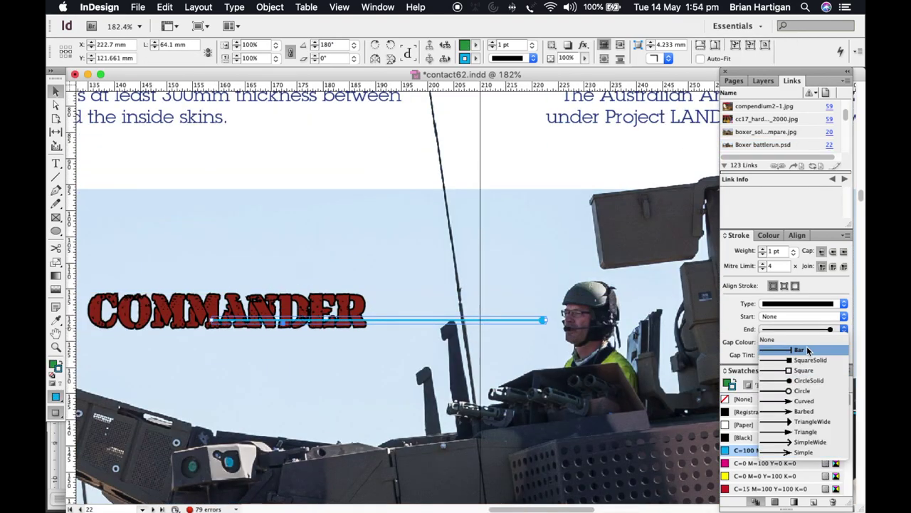
Save the document and add a "GUNNER" call-out directly beneath "COMMANDER"
{"action": "key", "text": "super+alt+0"}
{"action": "left_click", "coordinate": [506, 504]}
{"action": "key", "text": "super+s"}
{"action": "left_click", "coordinate": [319, 265]}
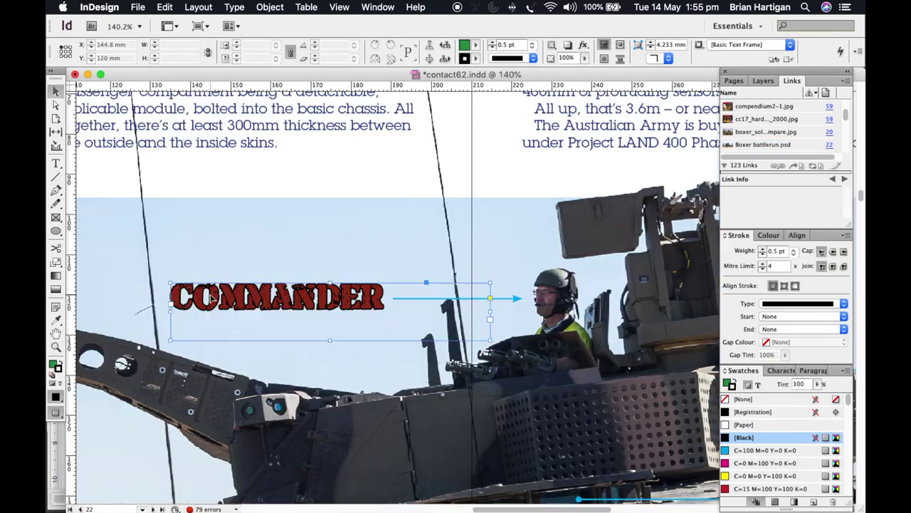
{"action": "type", "text": "GUN"}
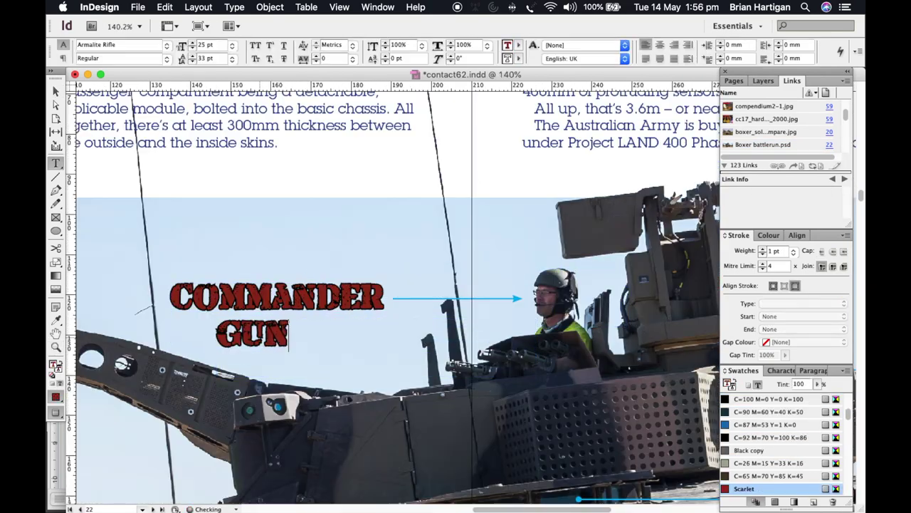
{"action": "type", "text": "NER"}
{"action": "key", "text": "Escape"}
{"action": "left_click", "coordinate": [512, 300]}
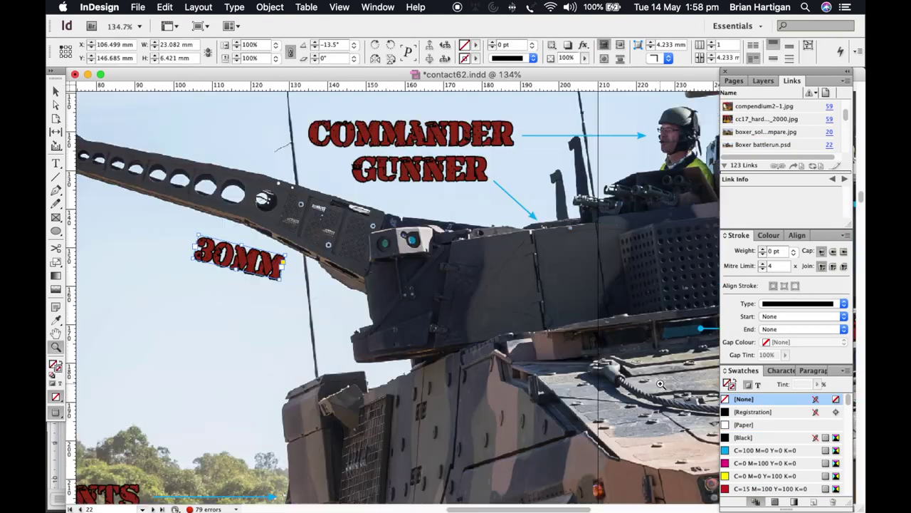
Reposition the slanted "30MM" call-out by the gun and the "15.9L DONK" call-out on the front hull
{"action": "left_click_drag", "start_coordinate": [274, 265], "coordinate": [351, 300]}
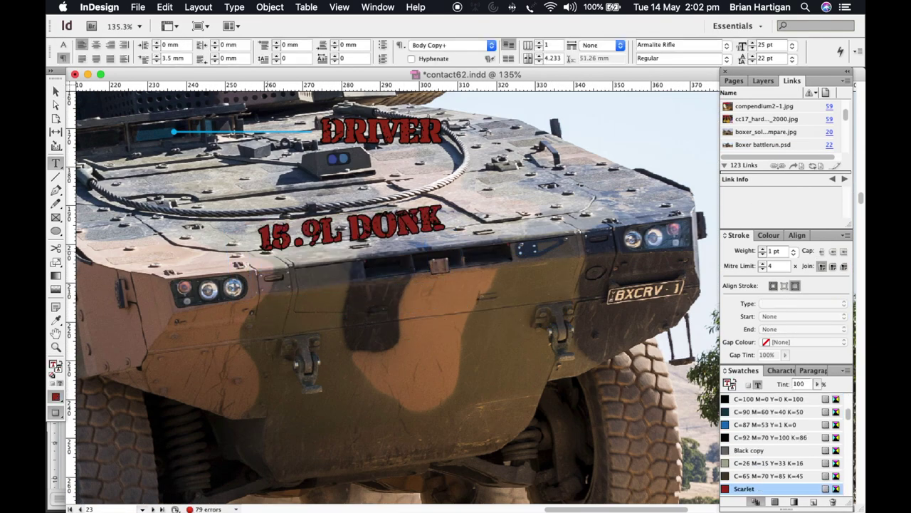
{"action": "key", "text": "Escape"}
{"action": "left_click_drag", "start_coordinate": [271, 253], "coordinate": [253, 255]}
Paste a copy of the slanted call-out, change its text to "7-SPEED AUTO" and shift it along its slope
{"action": "scroll", "coordinate": [253, 322], "scroll_direction": "up", "scroll_amount": 2}
{"action": "key", "text": "super+v"}
{"action": "triple_click", "coordinate": [603, 186]}
{"action": "type", "text": "7-SPEED AUTO"}
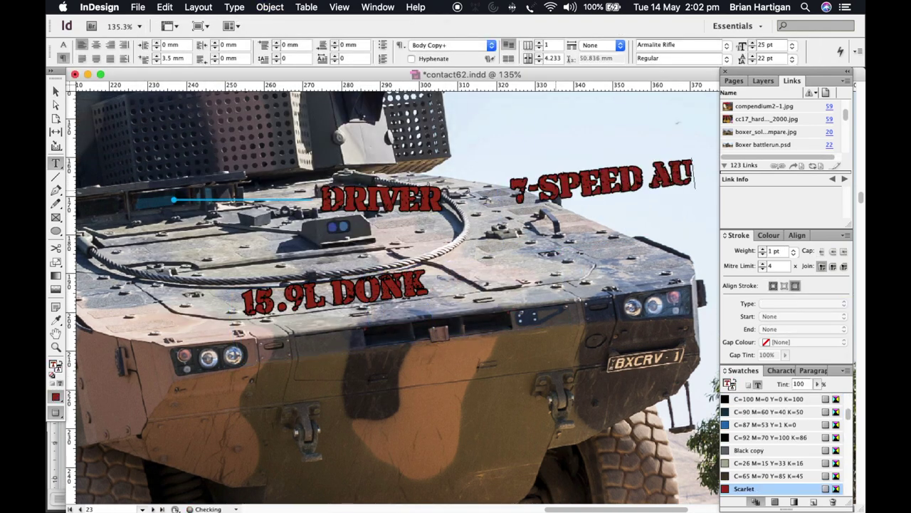
{"action": "scroll", "coordinate": [576, 187], "scroll_direction": "right", "scroll_amount": 4}
{"action": "key", "text": "Escape"}
{"action": "left_click_drag", "start_coordinate": [490, 194], "coordinate": [576, 177]}
Move the "DRIVER" call-out onto the hull side, rotated 6.5°, and point its line, tilted 8.5° with an arrowhead, at the driver's hatch
{"action": "scroll", "coordinate": [498, 186], "scroll_direction": "up", "scroll_amount": 3}
{"action": "left_click_drag", "start_coordinate": [181, 178], "coordinate": [116, 406]}
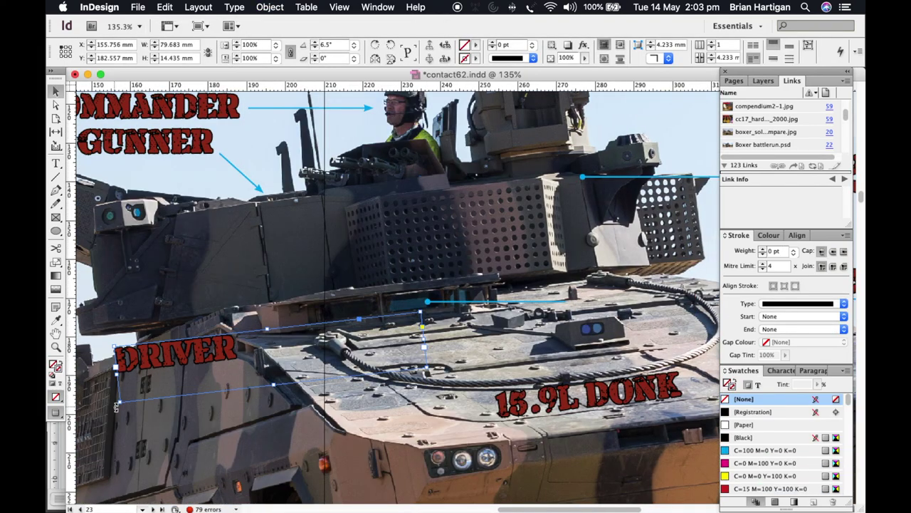
{"action": "left_click_drag", "start_coordinate": [500, 302], "coordinate": [340, 303]}
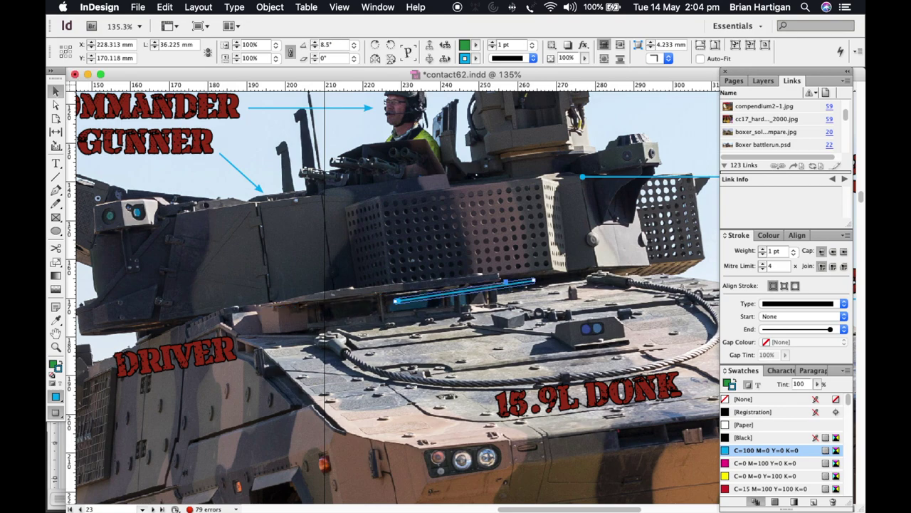
{"action": "left_click", "coordinate": [844, 316]}
{"action": "left_click", "coordinate": [803, 430]}
{"action": "left_click_drag", "start_coordinate": [463, 292], "coordinate": [322, 316]}
{"action": "left_click_drag", "start_coordinate": [178, 356], "coordinate": [183, 340]}
{"action": "left_click", "coordinate": [322, 316]}
{"action": "left_click_drag", "start_coordinate": [136, 265], "coordinate": [340, 395]}
{"action": "key", "text": "super+shift+a"}
{"action": "key", "text": "super+0"}
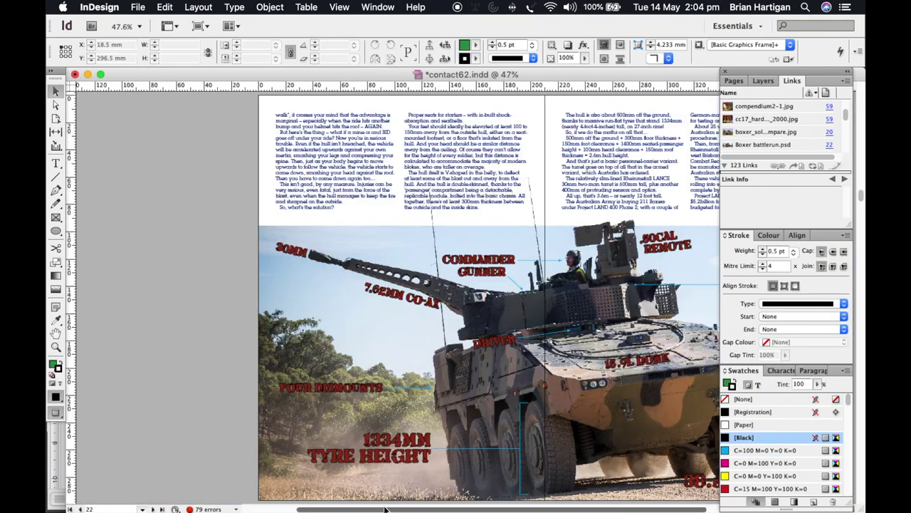
Move the "7-SPEED AUTO" call-out onto the hull above "15.9L DONK" and delete the leftover object near it
{"action": "left_click_drag", "start_coordinate": [384, 509], "coordinate": [496, 509]}
{"action": "left_click_drag", "start_coordinate": [412, 251], "coordinate": [627, 389]}
{"action": "left_click_drag", "start_coordinate": [610, 285], "coordinate": [277, 320]}
{"action": "left_click", "coordinate": [509, 320]}
{"action": "key", "text": "BackSpace"}
{"action": "left_click_drag", "start_coordinate": [583, 508], "coordinate": [539, 508]}
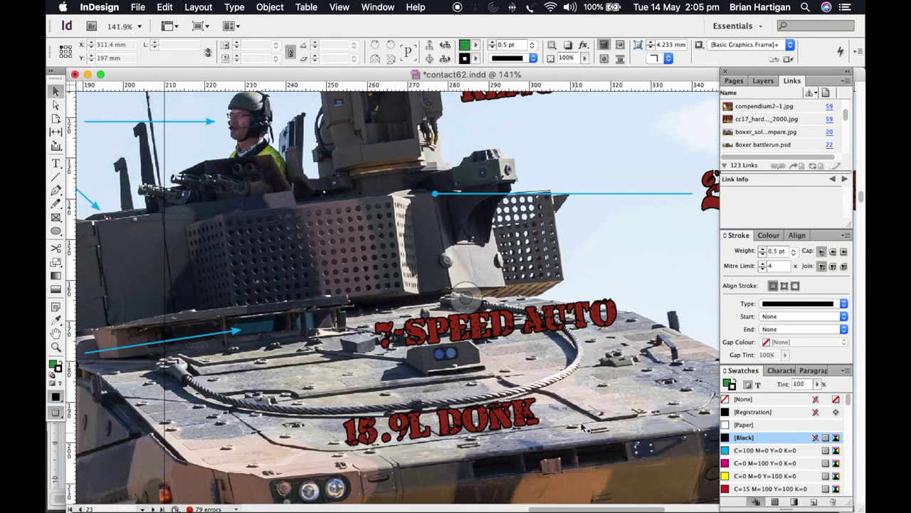
Undo the last four edits around the page 23 text frame and redo three of them
{"action": "key", "text": "super+0"}
{"action": "key", "text": "super+z"}
{"action": "key", "text": "super+z"}
{"action": "key", "text": "super+z"}
{"action": "key", "text": "super+z"}
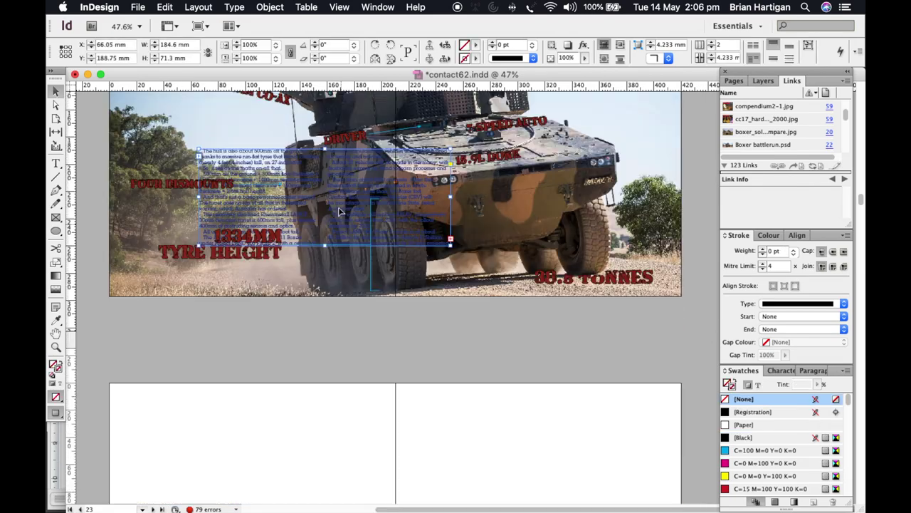
{"action": "key", "text": "super+shift+z"}
{"action": "key", "text": "super+shift+z"}
{"action": "key", "text": "super+shift+z"}
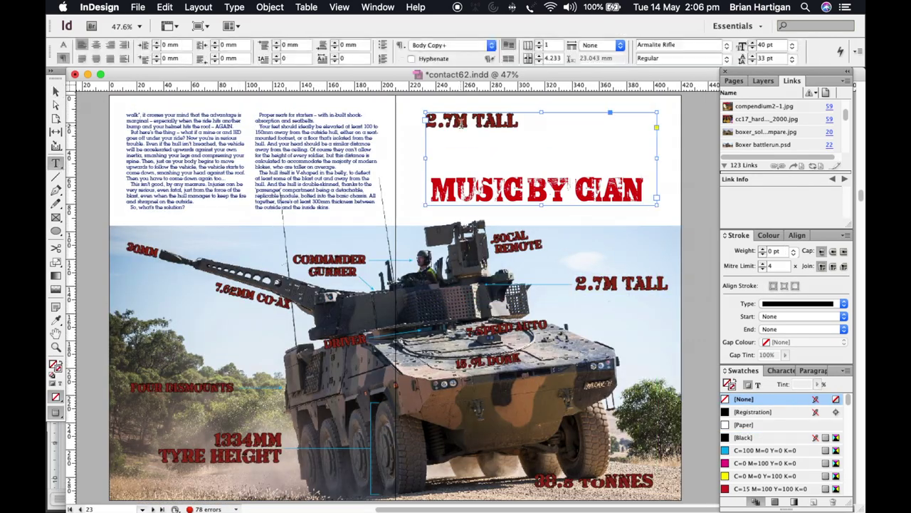
Draw a 445 × 28.5 mm frame across both pages along the photo's upper edge and apply the [Black] swatch to it
{"action": "scroll", "coordinate": [709, 198], "scroll_direction": "up", "scroll_amount": 2}
{"action": "key", "text": "f"}
{"action": "left_click_drag", "start_coordinate": [92, 260], "coordinate": [700, 294]}
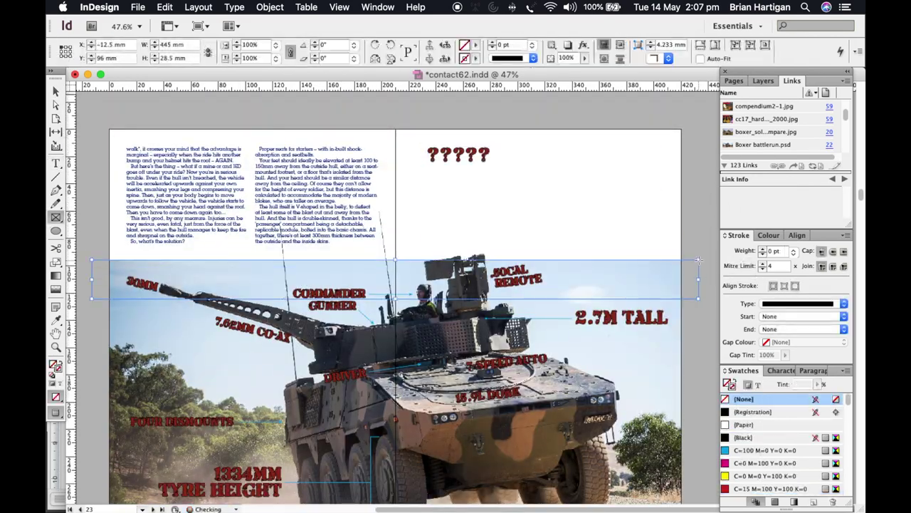
{"action": "left_click", "coordinate": [744, 437]}
{"action": "left_click", "coordinate": [270, 7]}
{"action": "key", "text": "super+shift+a"}
{"action": "key", "text": "z"}
{"action": "left_click_drag", "start_coordinate": [98, 241], "coordinate": [143, 276]}
{"action": "key", "text": "super+0"}
{"action": "scroll", "coordinate": [489, 503], "scroll_direction": "right", "scroll_amount": 4}
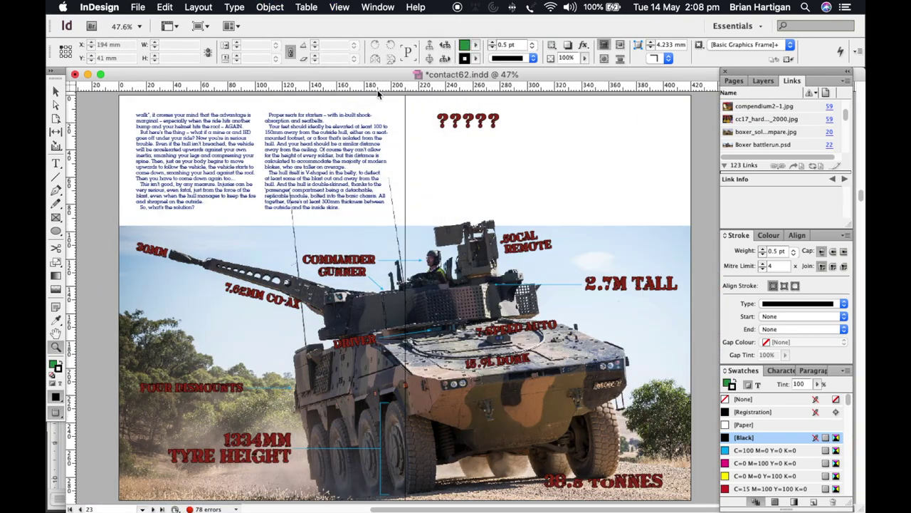
Switch to Photoshop and reduce the image size of IMG_3574.JPG
{"action": "scroll", "coordinate": [380, 96], "scroll_direction": "up", "scroll_amount": 2}
{"action": "left_click", "coordinate": [56, 91]}
{"action": "scroll", "coordinate": [439, 277], "scroll_direction": "up", "scroll_amount": 7}
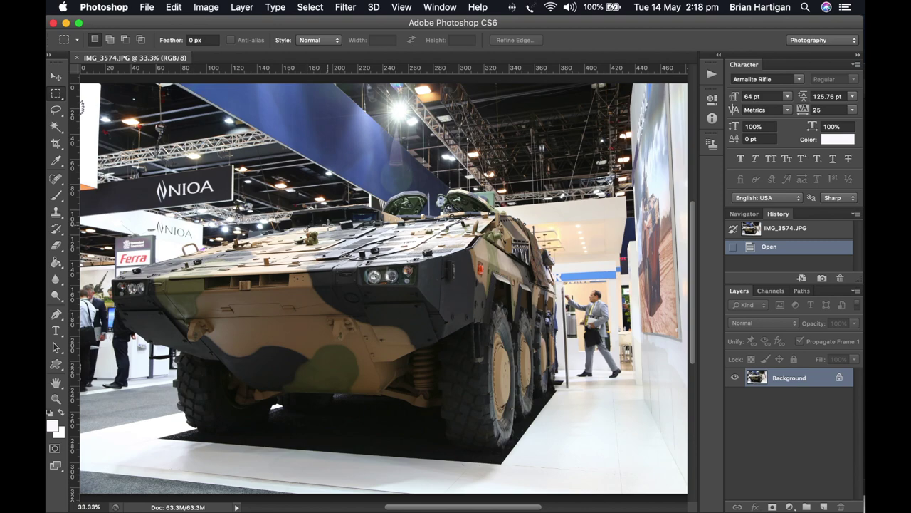
{"action": "key", "text": "super+alt+i"}
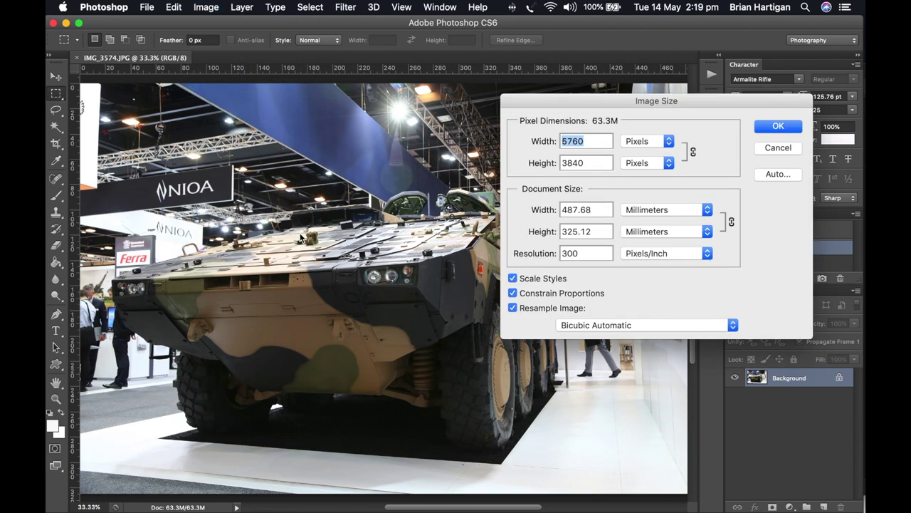
{"action": "left_click", "coordinate": [774, 130]}
Save the resized photo as the JPEG "Boxer at Land Warfare.jpg" in the "by me" folder
{"action": "key", "text": "super+shift+s"}
{"action": "type", "text": "Boxer at Land Warfar"}
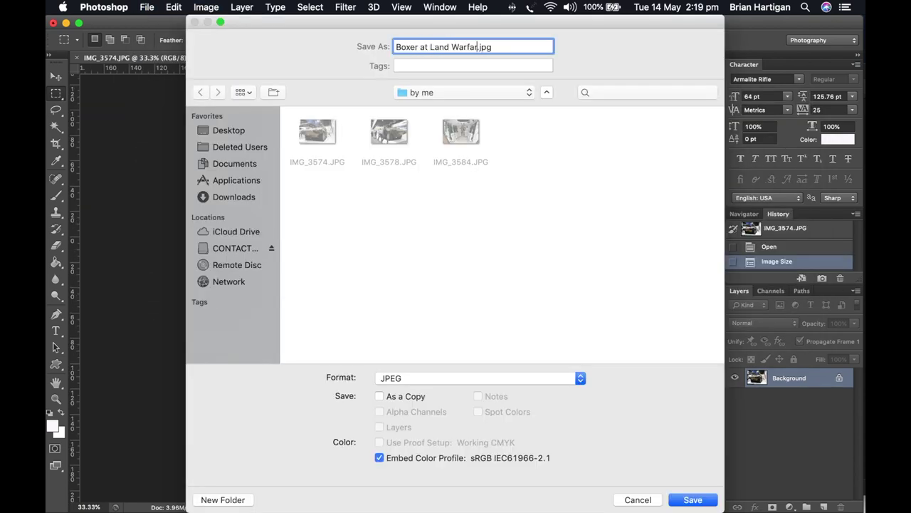
{"action": "type", "text": "e"}
{"action": "key", "text": "Return"}
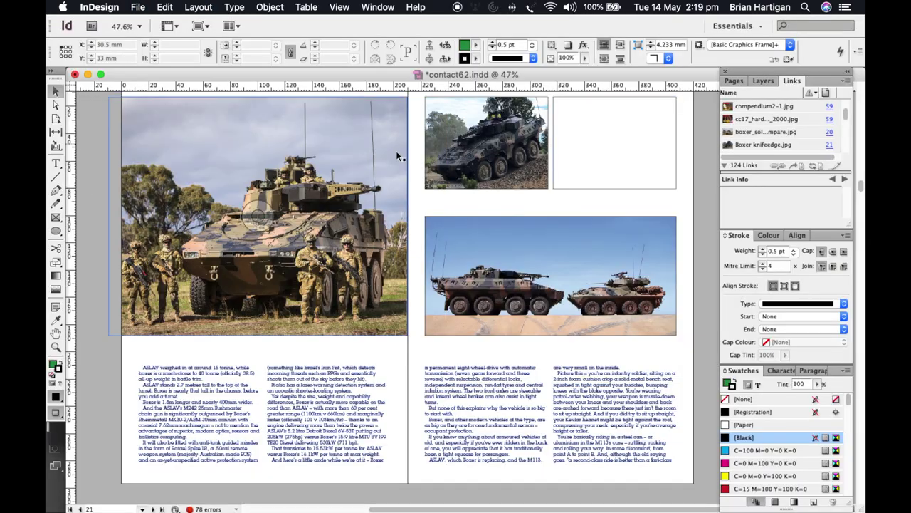
Switch to InDesign and place "Boxer at Land Warfare.jpg" in the empty picture frame on page 21
{"action": "key", "text": "super+d"}
{"action": "left_click", "coordinate": [688, 380]}
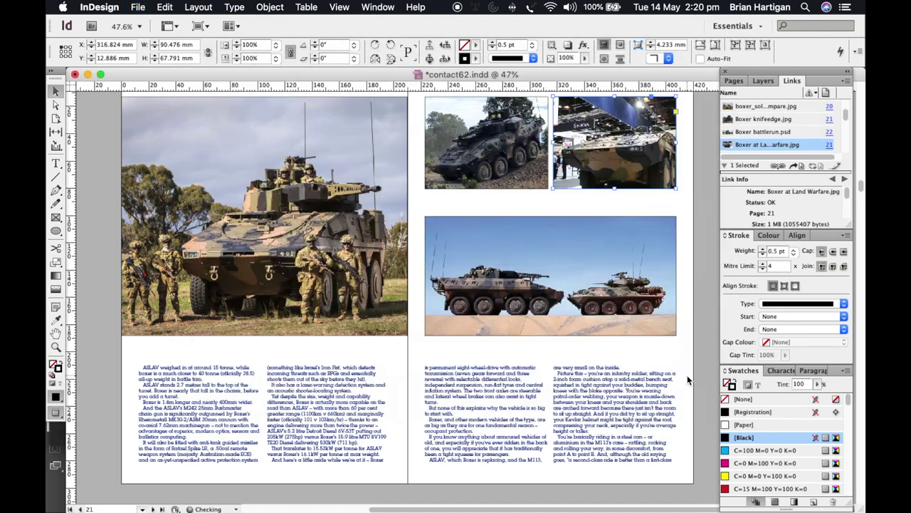
Nudge the Land Warfare photo up and left inside its frame and scale it to 98%
{"action": "scroll", "coordinate": [688, 379], "scroll_direction": "up", "scroll_amount": 3}
{"action": "key", "text": "a"}
{"action": "left_click", "coordinate": [616, 210]}
{"action": "key", "text": "Up"}
{"action": "key", "text": "Up"}
{"action": "key", "text": "Up"}
{"action": "key", "text": "Up"}
{"action": "key", "text": "Up"}
{"action": "key", "text": "Up"}
{"action": "key", "text": "Up"}
{"action": "key", "text": "Up"}
{"action": "key", "text": "Up"}
{"action": "key", "text": "Up"}
{"action": "key", "text": "Up"}
{"action": "key", "text": "Up"}
{"action": "key", "text": "Up"}
{"action": "key", "text": "Up"}
{"action": "key", "text": "Up"}
{"action": "key", "text": "Up"}
{"action": "key", "text": "Up"}
{"action": "key", "text": "Up"}
{"action": "key", "text": "Up"}
{"action": "key", "text": "Up"}
{"action": "key", "text": "Left"}
{"action": "key", "text": "Left"}
{"action": "key", "text": "Left"}
{"action": "key", "text": "Left"}
{"action": "key", "text": "Left"}
{"action": "key", "text": "Left"}
{"action": "key", "text": "Left"}
{"action": "key", "text": "Left"}
{"action": "key", "text": "Left"}
{"action": "key", "text": "Left"}
{"action": "key", "text": "Left"}
{"action": "key", "text": "Left"}
{"action": "key", "text": "Left"}
{"action": "key", "text": "Left"}
{"action": "key", "text": "Left"}
{"action": "key", "text": "Left"}
{"action": "key", "text": "Left"}
{"action": "left_click", "coordinate": [237, 47]}
{"action": "left_click", "coordinate": [236, 48]}
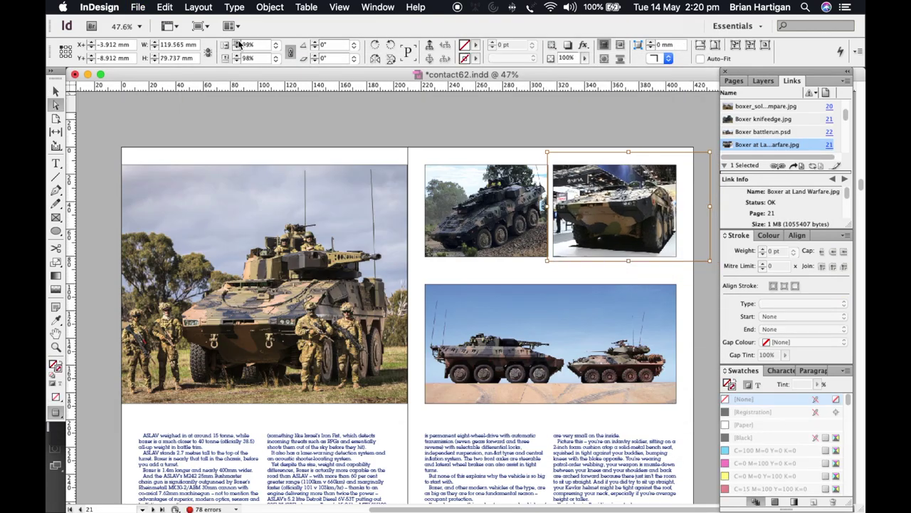
{"action": "left_click", "coordinate": [397, 119]}
Find "Bundeswehr photo powertrain.jpg" in the "huge CRVs" folder, open it in Photoshop and check its image size
{"action": "scroll", "coordinate": [397, 119], "scroll_direction": "down", "scroll_amount": 15}
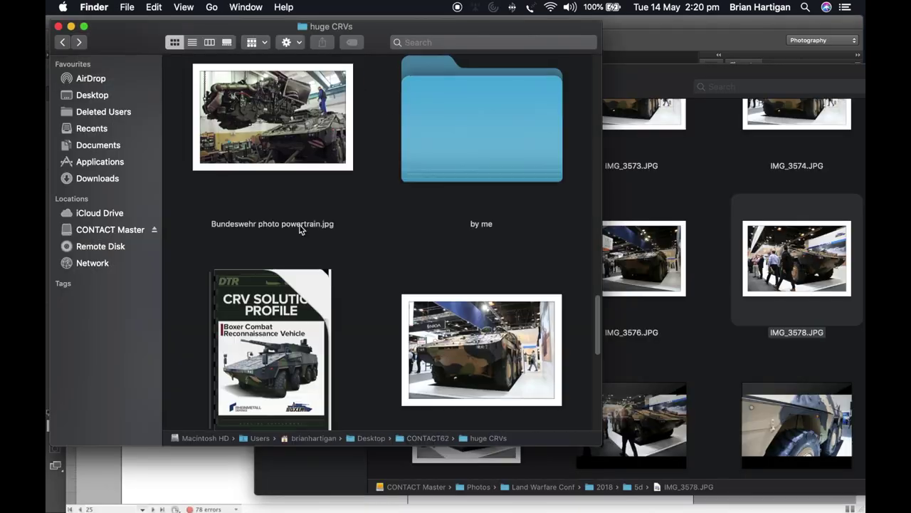
{"action": "scroll", "coordinate": [301, 230], "scroll_direction": "up", "scroll_amount": 2}
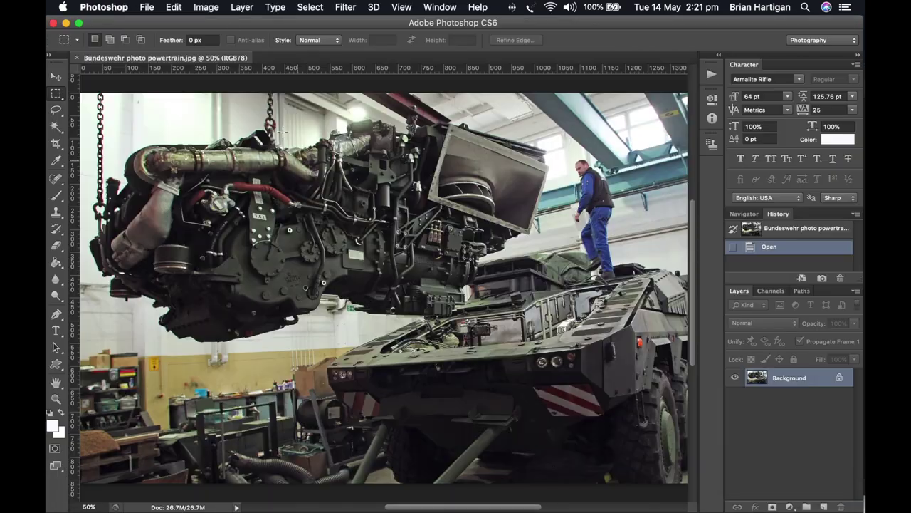
{"action": "key", "text": "super+alt+i"}
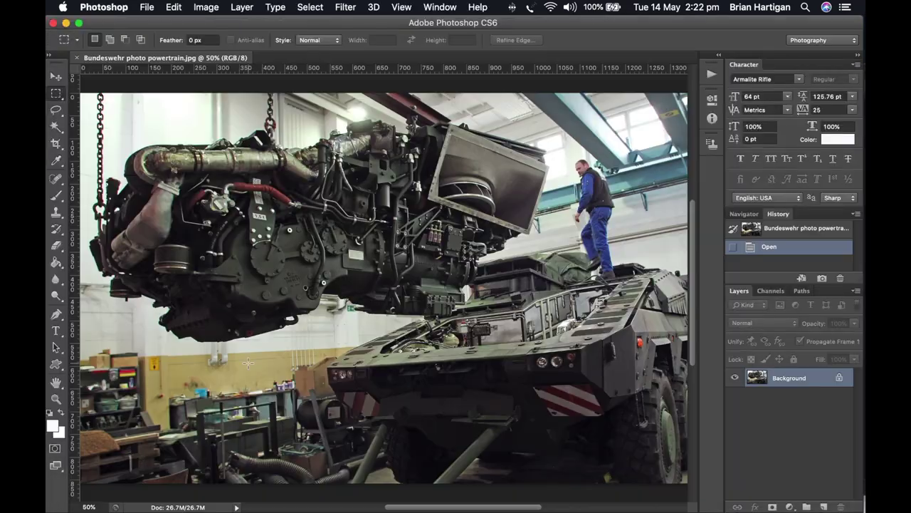
Convert the powertrain photo to CMYK and adjust its Magenta and Black levels, with the Black highlight input at 191
{"action": "key", "text": "super+l"}
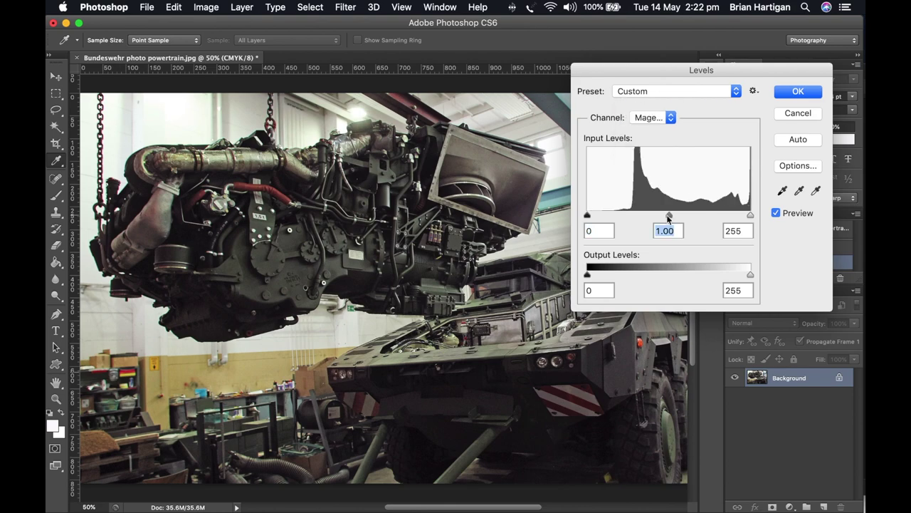
{"action": "left_click_drag", "start_coordinate": [668, 218], "coordinate": [667, 215]}
{"action": "left_click_drag", "start_coordinate": [751, 215], "coordinate": [709, 215]}
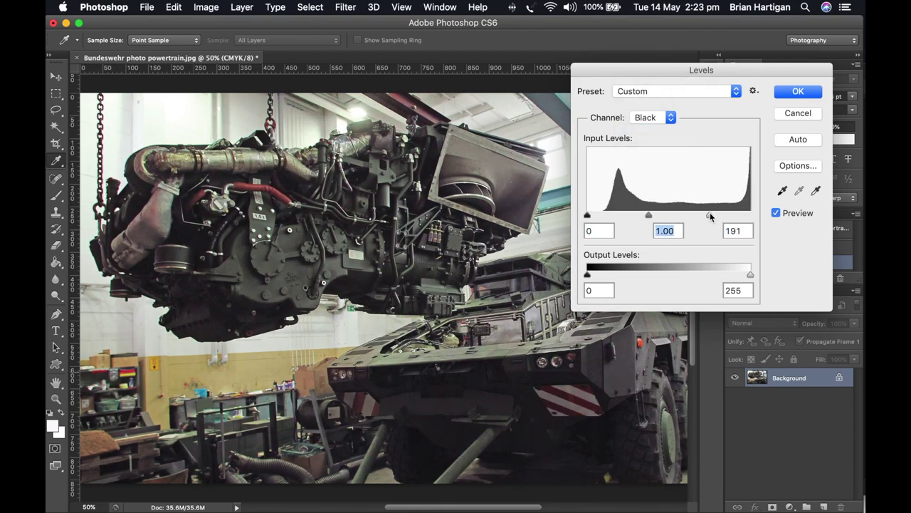
{"action": "left_click_drag", "start_coordinate": [645, 215], "coordinate": [669, 215]}
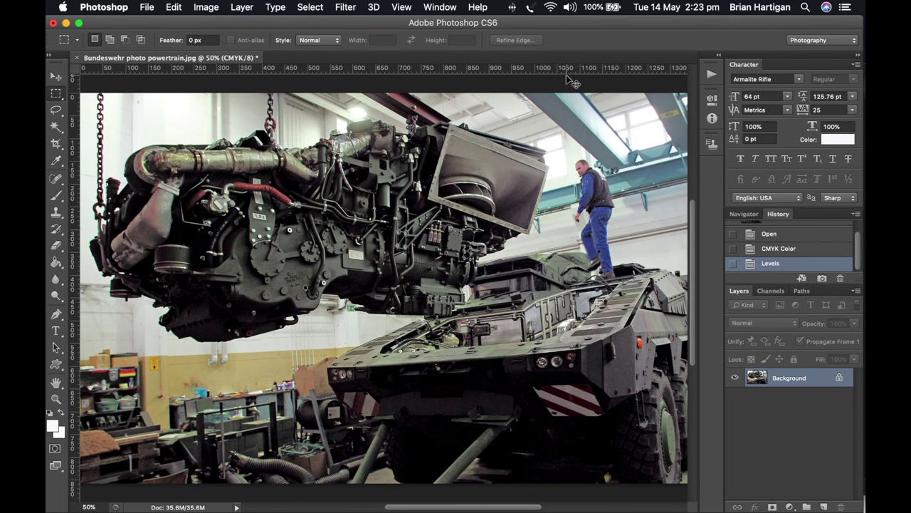
Apply a second Levels adjustment with the Magenta midtone at 1.21 and the Yellow midtone lightened slightly
{"action": "key", "text": "super+l"}
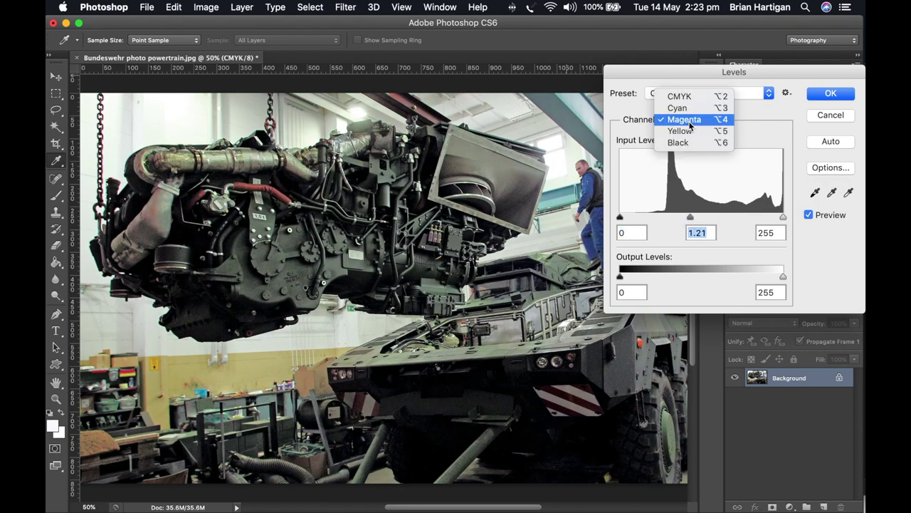
{"action": "left_click", "coordinate": [683, 129]}
{"action": "mouse_move", "coordinate": [702, 217]}
{"action": "left_mouse_down"}
{"action": "mouse_move", "coordinate": [714, 216]}
{"action": "mouse_move", "coordinate": [660, 213]}
{"action": "mouse_move", "coordinate": [693, 212]}
{"action": "left_mouse_up"}
{"action": "key", "text": "Return"}
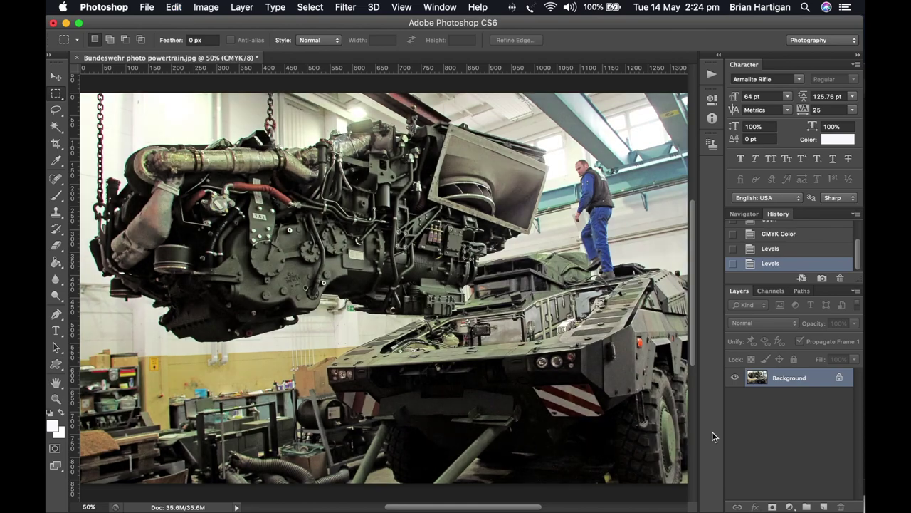
Set the powertrain photo's resolution to 300 without resampling it
{"action": "left_click", "coordinate": [206, 7]}
{"action": "left_click", "coordinate": [224, 119]}
{"action": "left_click", "coordinate": [552, 309]}
{"action": "double_click", "coordinate": [570, 253]}
{"action": "type", "text": "300"}
{"action": "left_click", "coordinate": [777, 126]}
Save the edited powertrain photo and close it
{"action": "left_click", "coordinate": [147, 7]}
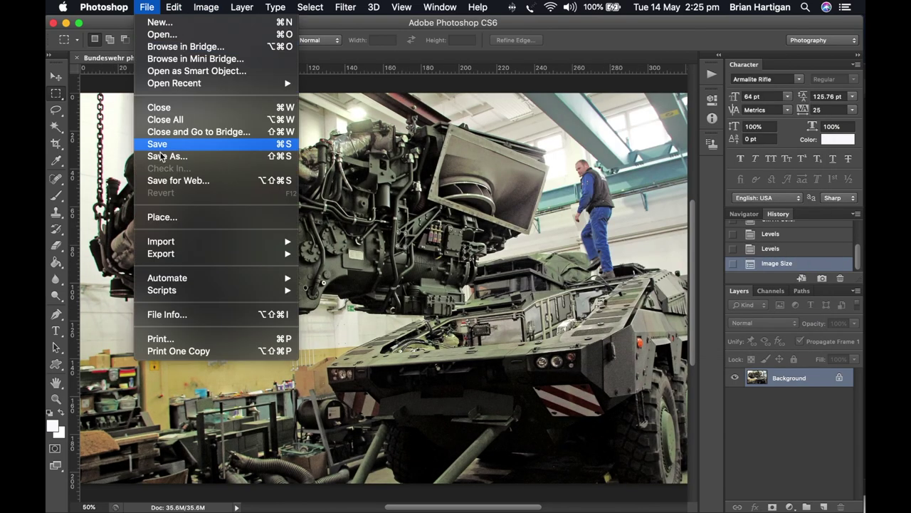
{"action": "left_click", "coordinate": [162, 156]}
{"action": "key", "text": "Return"}
{"action": "key", "text": "Return"}
{"action": "key", "text": "Return"}
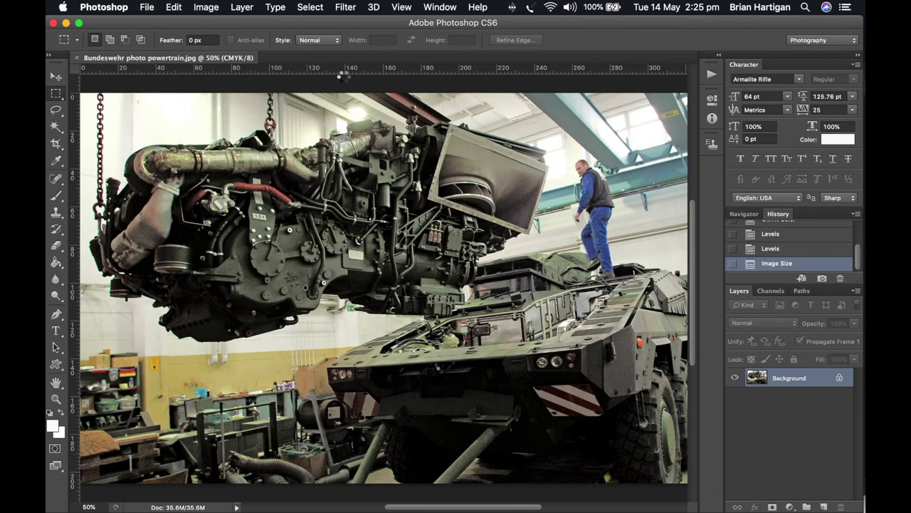
{"action": "key", "text": "super+w"}
Switch to InDesign, draw a frame about 189 × 71 mm above the vehicle on page 23, and place "Bundeswehr photo powertrain.jpg" from "huge CRVs"
{"action": "key", "text": "super+Tab"}
{"action": "left_click_drag", "start_coordinate": [425, 113], "coordinate": [683, 211]}
{"action": "key", "text": "super+d"}
{"action": "left_click", "coordinate": [427, 81]}
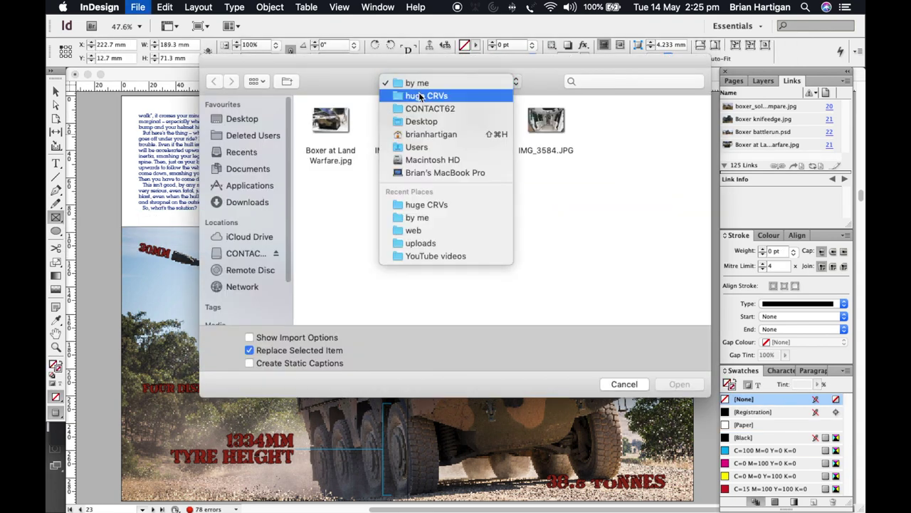
{"action": "left_click", "coordinate": [420, 95]}
{"action": "scroll", "coordinate": [577, 228], "scroll_direction": "down", "scroll_amount": 2}
{"action": "left_click", "coordinate": [585, 235]}
{"action": "scroll", "coordinate": [585, 234], "scroll_direction": "down", "scroll_amount": 1}
{"action": "left_click", "coordinate": [687, 386]}
{"action": "key", "text": "super+d"}
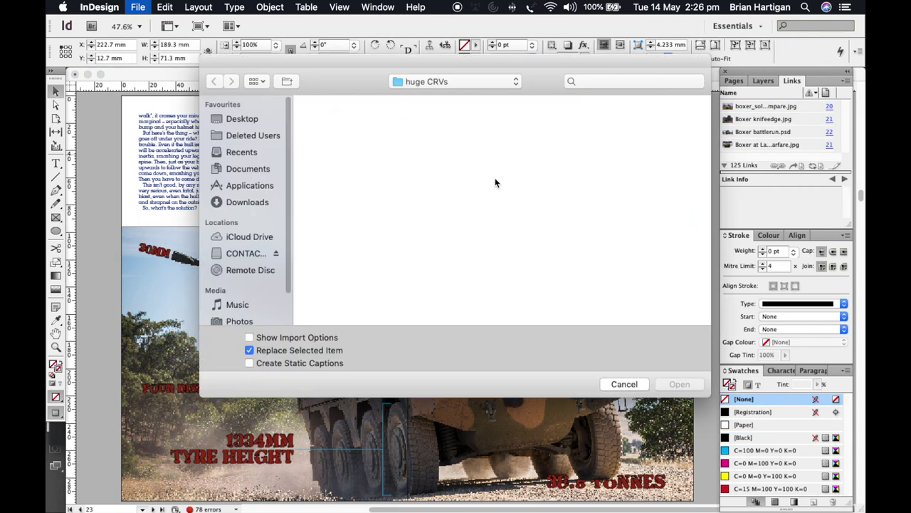
{"action": "left_click", "coordinate": [679, 384]}
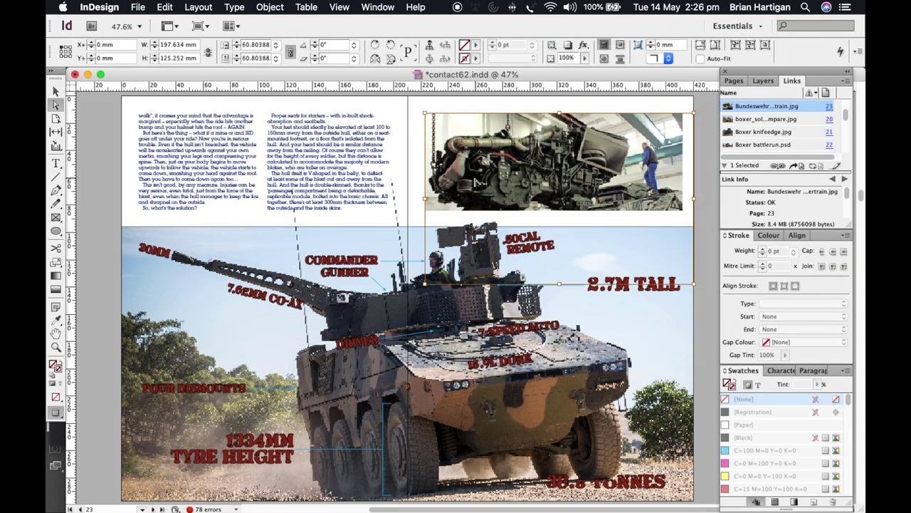
Scale the placed powertrain photo to 58% and nudge it up inside its frame
{"action": "left_click", "coordinate": [236, 48]}
{"action": "key", "text": "Up"}
{"action": "key", "text": "Up"}
{"action": "key", "text": "Up"}
{"action": "key", "text": "Up"}
{"action": "key", "text": "Up"}
{"action": "key", "text": "Up"}
{"action": "key", "text": "Up"}
{"action": "key", "text": "Up"}
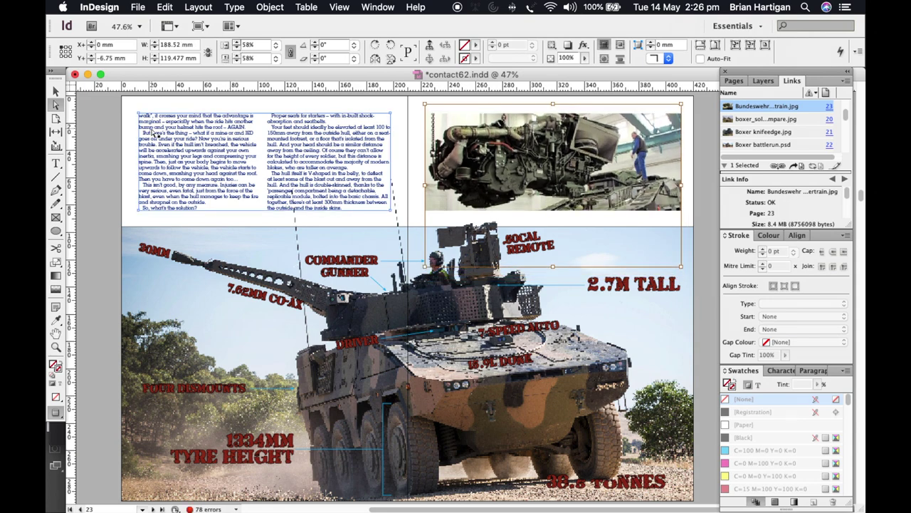
Inspect the powertrain photo's right edge up close and try to shift the photo slightly right inside its frame
{"action": "key", "text": "v"}
{"action": "key", "text": "super+shift+a"}
{"action": "left_click_drag", "start_coordinate": [591, 103], "coordinate": [684, 243], "text": "super"}
{"action": "key", "text": "a"}
{"action": "left_click", "coordinate": [407, 244]}
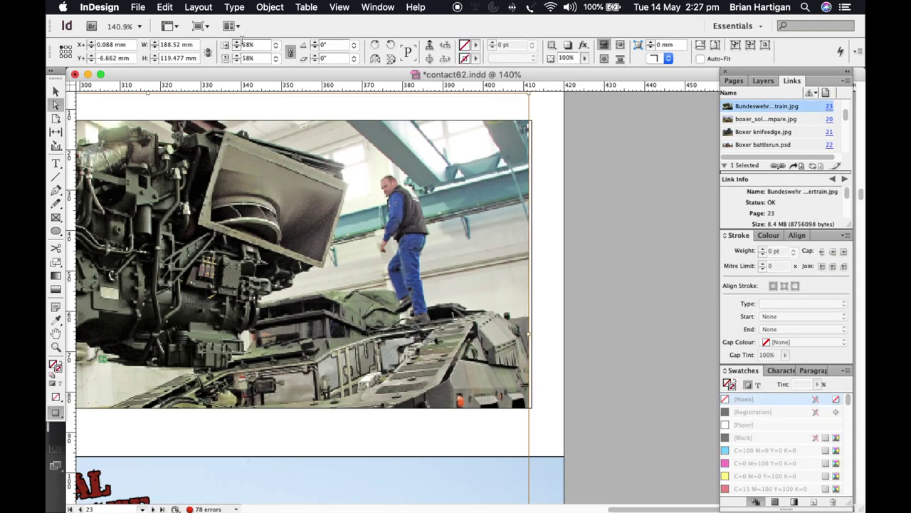
{"action": "left_click_drag", "start_coordinate": [407, 244], "coordinate": [418, 245]}
{"action": "key", "text": "super+z"}
{"action": "left_click", "coordinate": [633, 476]}
{"action": "left_click_drag", "start_coordinate": [634, 509], "coordinate": [591, 510]}
{"action": "key", "text": "super+0"}
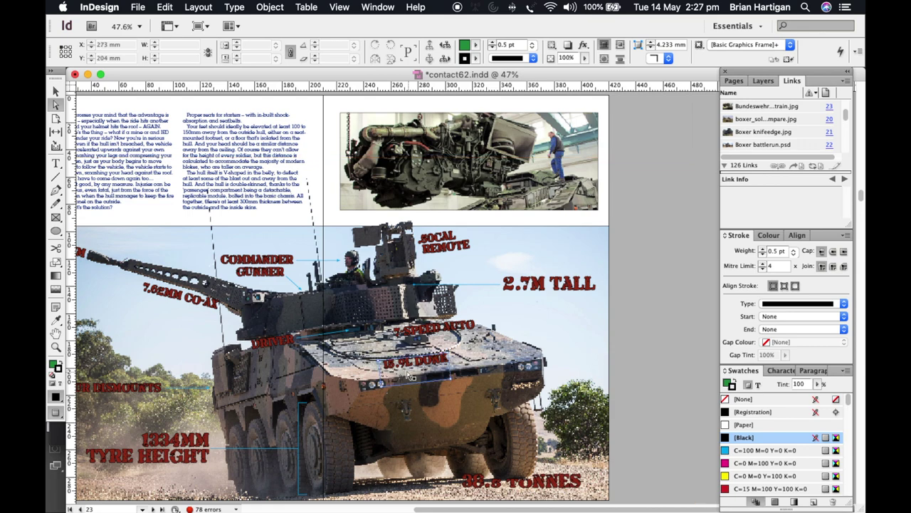
Place unrotated copies of the "15.9L DONK" and "7-SPEED AUTO" call-outs on the powertrain photo
{"action": "key", "text": "v"}
{"action": "left_click", "coordinate": [409, 372]}
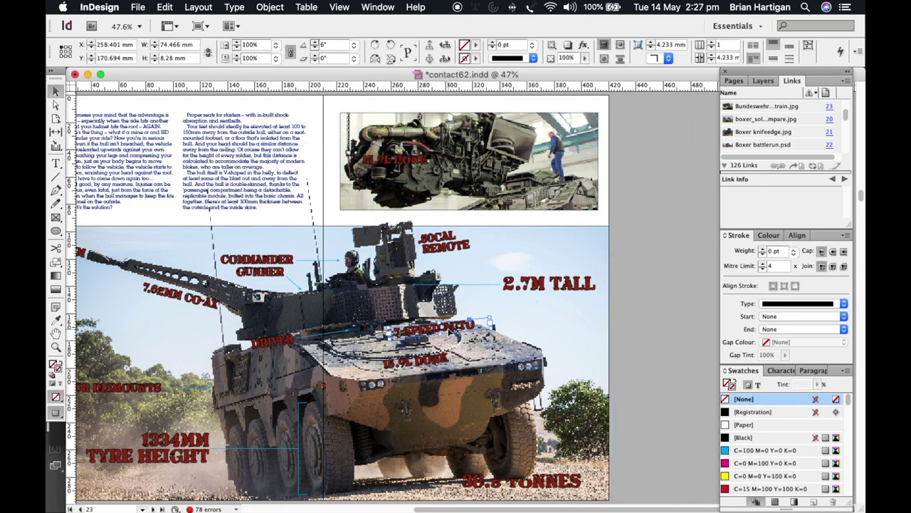
{"action": "double_click", "coordinate": [56, 348]}
{"action": "left_click", "coordinate": [340, 296]}
{"action": "left_click", "coordinate": [339, 296]}
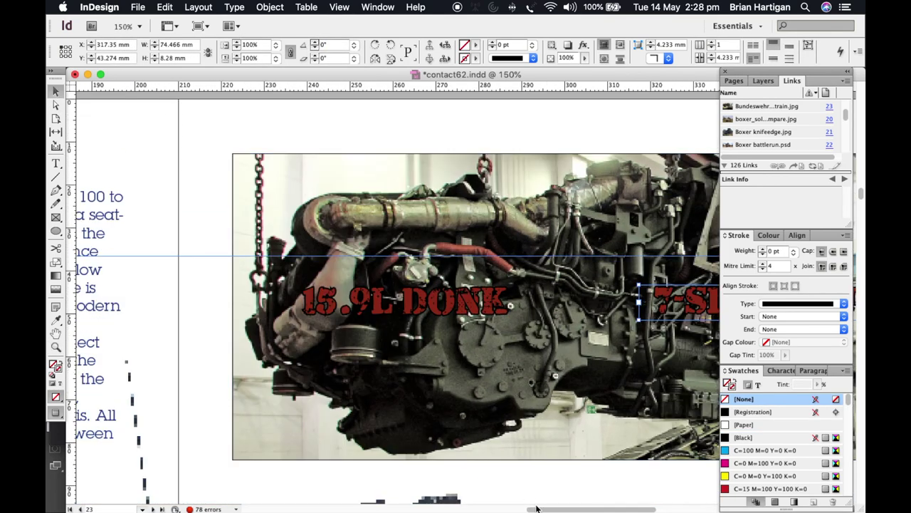
{"action": "scroll", "coordinate": [536, 509], "scroll_direction": "right", "scroll_amount": 8}
Open the original "Bundeswehr photo powertrain.jpg" in Photoshop and examine the engine and transmission parts up close
{"action": "key", "text": "super+Tab"}
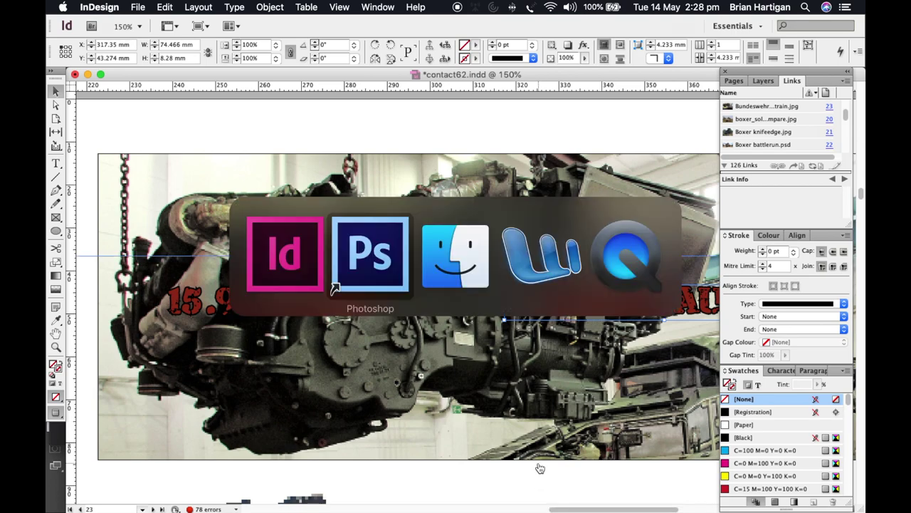
{"action": "key", "text": "super+Tab"}
{"action": "key", "text": "super+Tab"}
{"action": "key", "text": "super+Tab"}
{"action": "key", "text": "super+Tab"}
{"action": "key", "text": "super+Tab"}
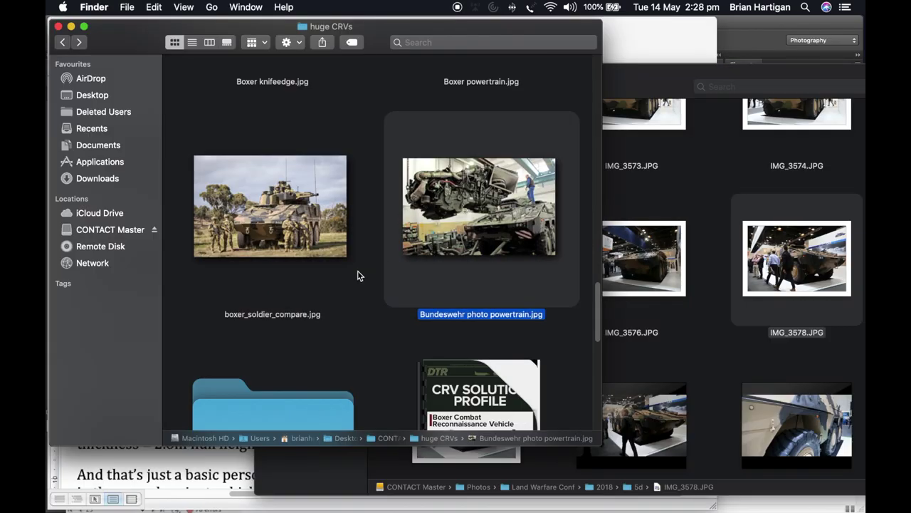
{"action": "left_click_drag", "start_coordinate": [479, 206], "coordinate": [247, 473]}
{"action": "left_click", "coordinate": [56, 398]}
{"action": "left_click", "coordinate": [147, 175]}
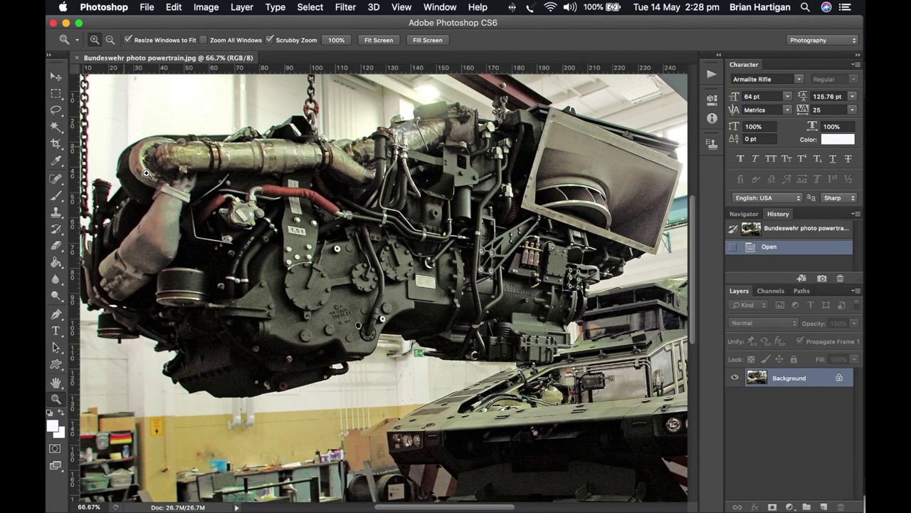
{"action": "left_click", "coordinate": [148, 174]}
{"action": "scroll", "coordinate": [440, 456], "scroll_direction": "left", "scroll_amount": 5}
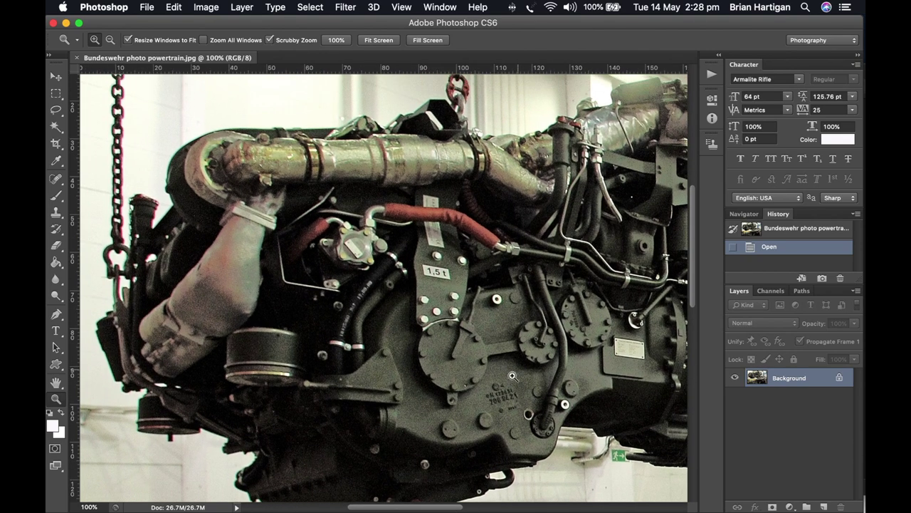
{"action": "left_click_drag", "start_coordinate": [411, 508], "coordinate": [467, 506]}
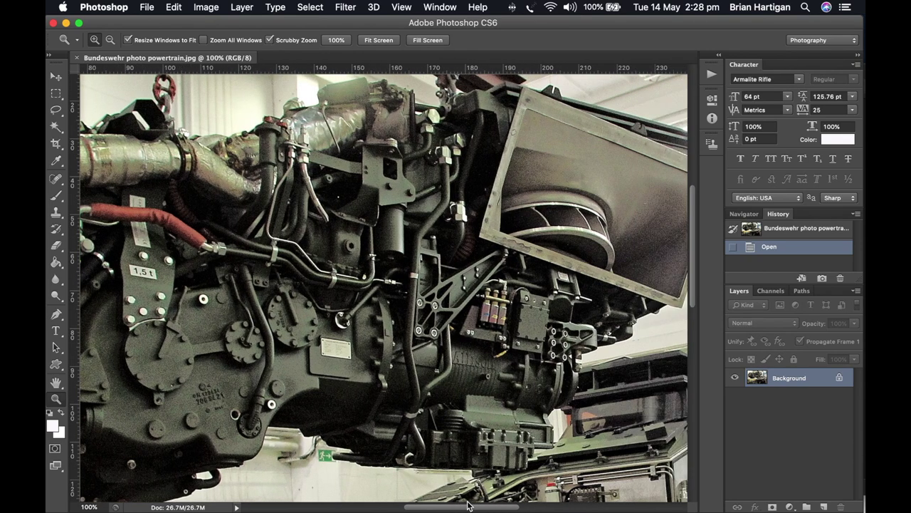
{"action": "scroll", "coordinate": [500, 356], "scroll_direction": "right", "scroll_amount": 3}
{"action": "scroll", "coordinate": [501, 356], "scroll_direction": "up", "scroll_amount": 3}
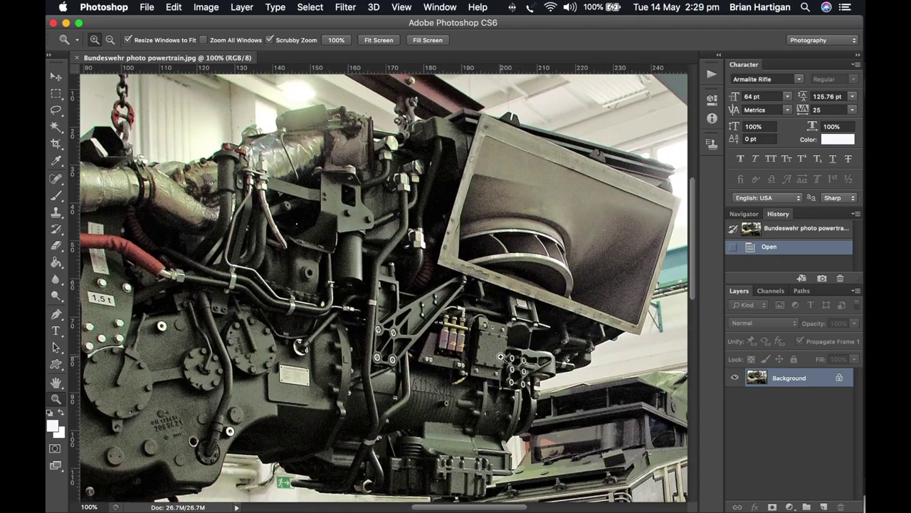
{"action": "scroll", "coordinate": [501, 356], "scroll_direction": "left", "scroll_amount": 10}
{"action": "scroll", "coordinate": [501, 356], "scroll_direction": "down", "scroll_amount": 2}
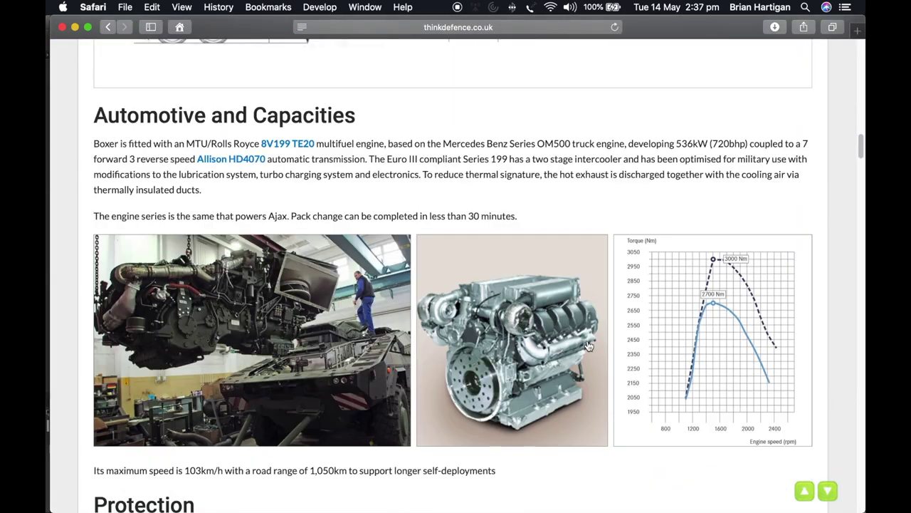
Return to InDesign and give the "7-SPEED AUTO" and "15.9L DONK" text on the powertrain photo a 0.5 pt [Paper] stroke
{"action": "key", "text": "super+Tab"}
{"action": "key", "text": "super+Tab"}
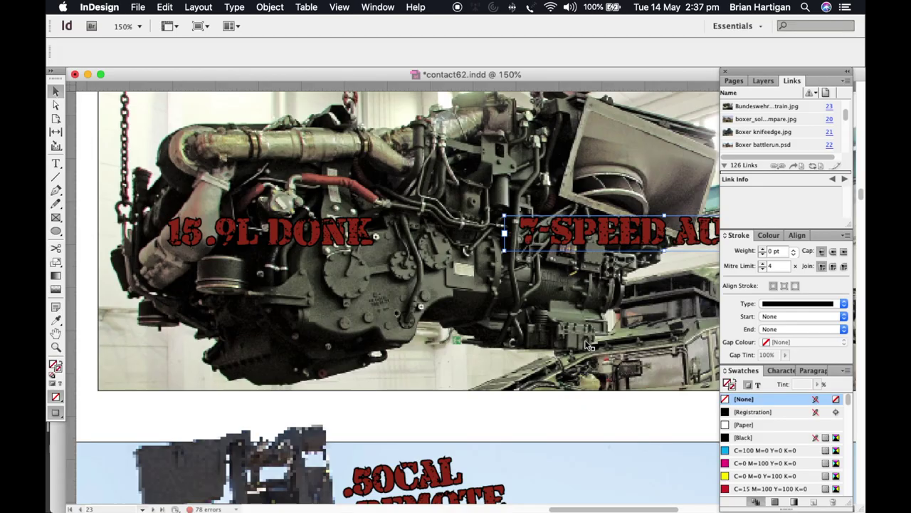
{"action": "scroll", "coordinate": [466, 322], "scroll_direction": "down", "scroll_amount": 4}
{"action": "key", "text": "super+0"}
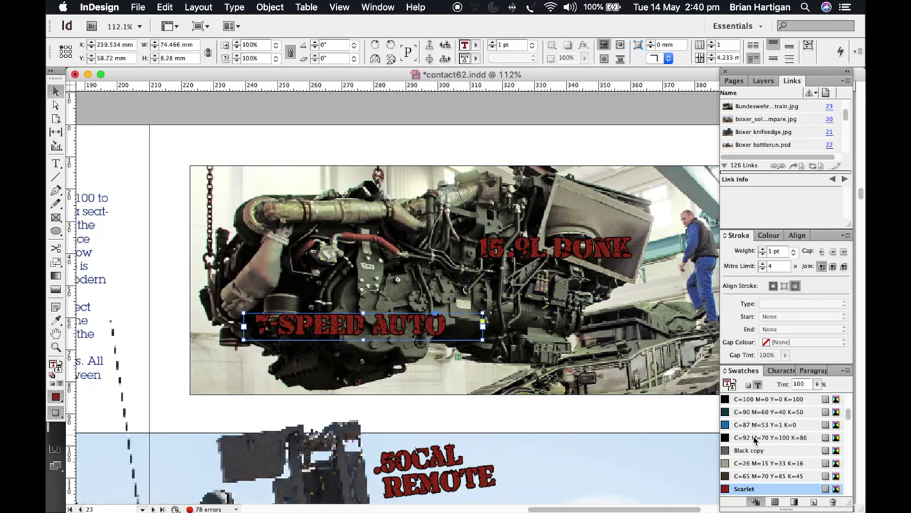
{"action": "scroll", "coordinate": [754, 439], "scroll_direction": "up", "scroll_amount": 3}
{"action": "left_click", "coordinate": [743, 424]}
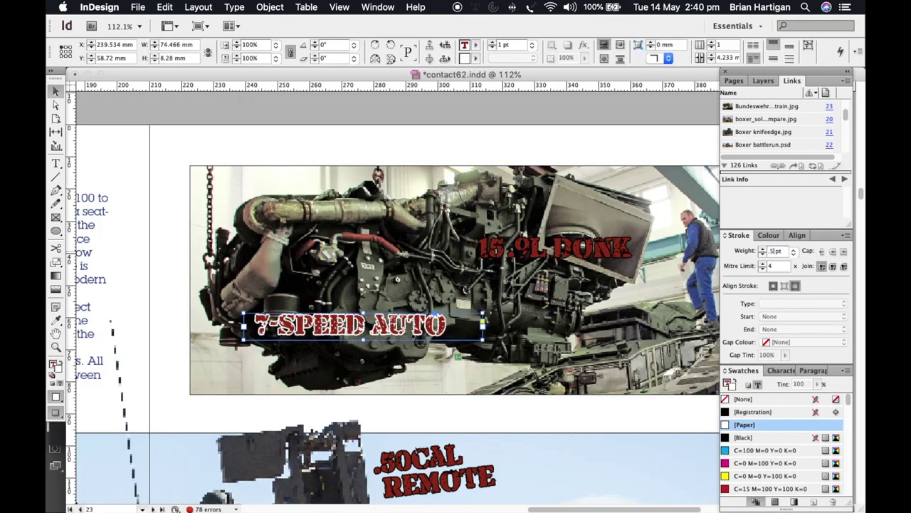
{"action": "left_click", "coordinate": [556, 247]}
{"action": "left_click", "coordinate": [758, 385]}
{"action": "left_click", "coordinate": [744, 425]}
{"action": "double_click", "coordinate": [763, 253]}
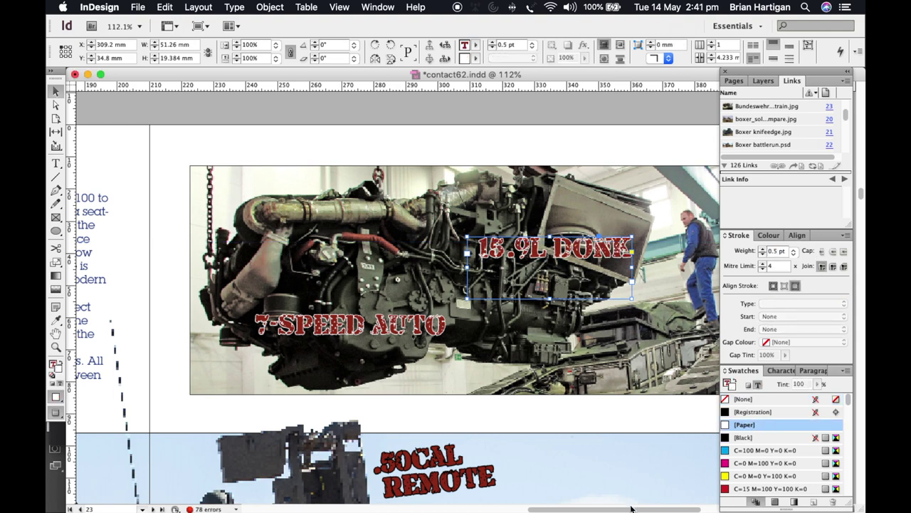
Move the "7-SPEED AUTO" label to the lower-left corner of the powertrain photo
{"action": "left_click_drag", "start_coordinate": [631, 508], "coordinate": [645, 508]}
{"action": "key", "text": "t"}
{"action": "left_click", "coordinate": [55, 91]}
{"action": "left_click_drag", "start_coordinate": [367, 324], "coordinate": [323, 368]}
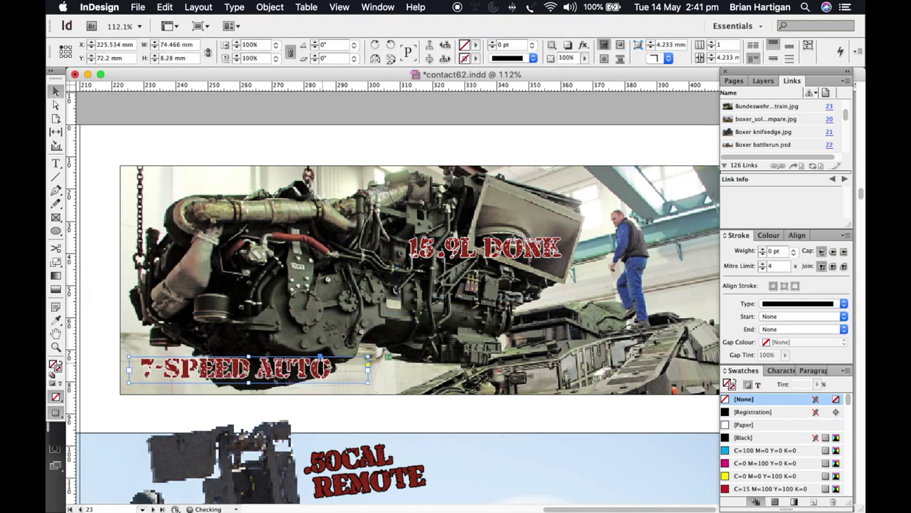
Reword the lower-left label as "7 GEARS FORWARD, 3 REVERSE" and set its font size to 18 pt
{"action": "left_click", "coordinate": [56, 165]}
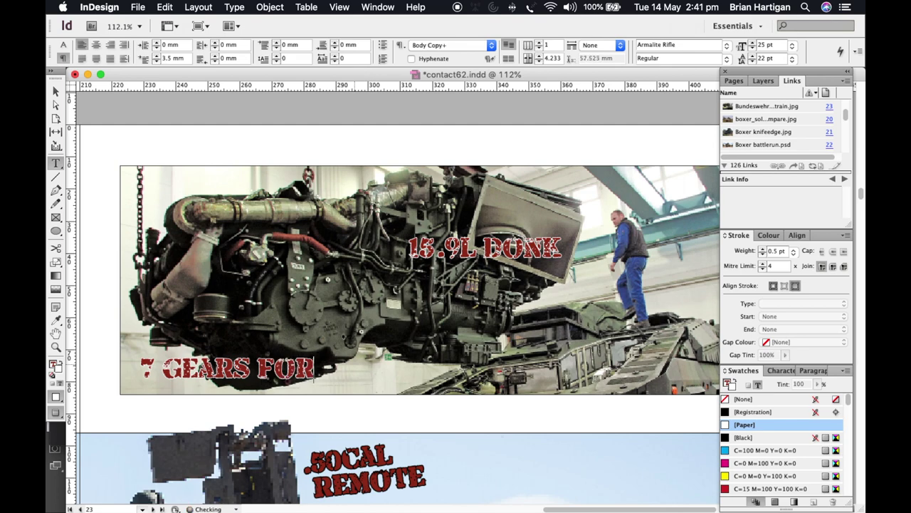
{"action": "key", "text": "super+a"}
{"action": "left_click", "coordinate": [64, 44]}
{"action": "left_click", "coordinate": [191, 48]}
{"action": "left_click", "coordinate": [191, 48]}
{"action": "left_click", "coordinate": [191, 48]}
{"action": "left_click", "coordinate": [190, 47]}
{"action": "left_click", "coordinate": [190, 47]}
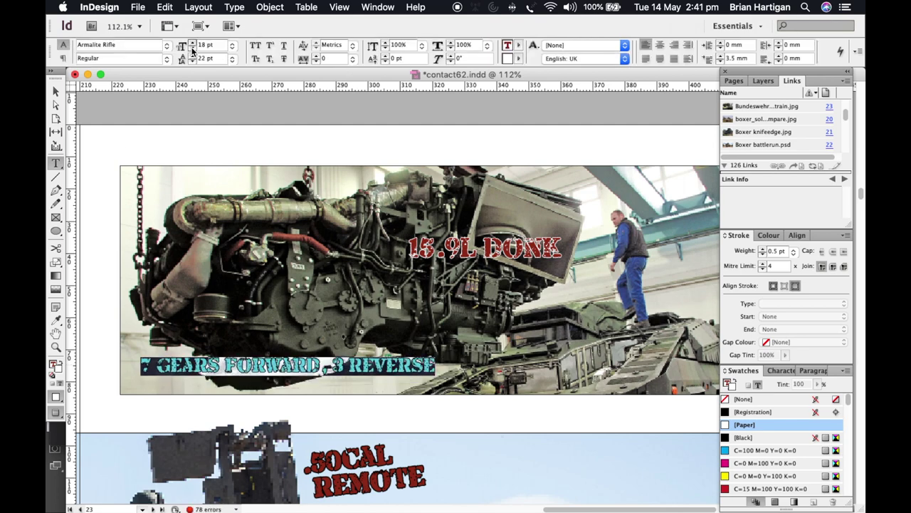
Add "ALLISON HD4070" as a second line in the gearbox label and set the leading to 18 pt
{"action": "left_click", "coordinate": [56, 92]}
{"action": "left_click", "coordinate": [56, 163]}
{"action": "scroll", "coordinate": [385, 329], "scroll_direction": "up", "scroll_amount": 8}
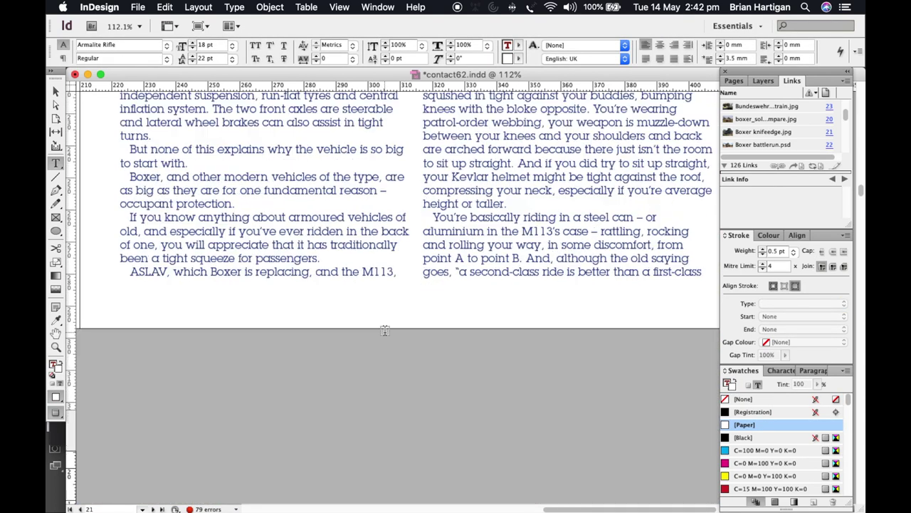
{"action": "scroll", "coordinate": [385, 330], "scroll_direction": "down", "scroll_amount": 7}
{"action": "left_click", "coordinate": [56, 91]}
{"action": "left_click", "coordinate": [57, 164]}
{"action": "key", "text": "super+a"}
{"action": "left_click", "coordinate": [191, 62]}
{"action": "left_click", "coordinate": [192, 62]}
{"action": "left_click", "coordinate": [191, 62]}
{"action": "left_click", "coordinate": [191, 62]}
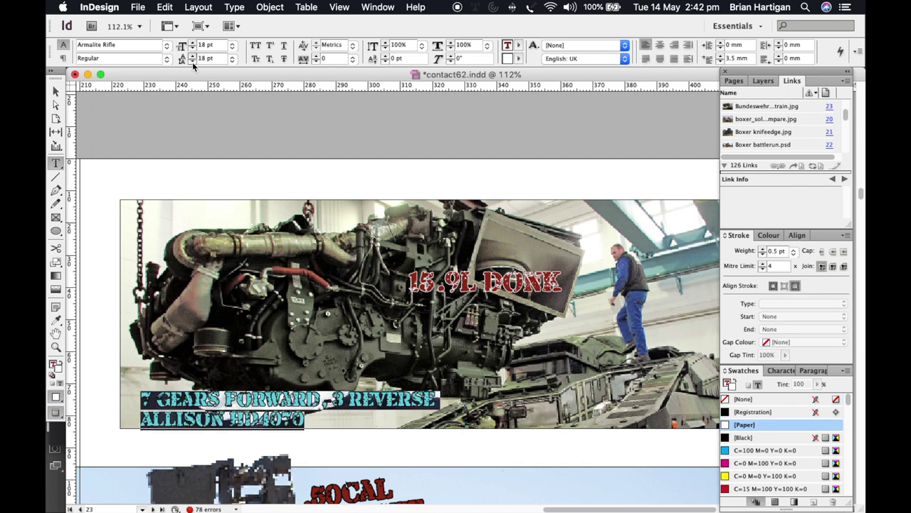
Rearrange the gearbox label to read "ALLISON HD4070 AUTO" above "7 FORWARD, 3 REVERSE" and shift it slightly up and left
{"action": "left_click_drag", "start_coordinate": [142, 417], "coordinate": [304, 419]}
{"action": "key", "text": "super+x"}
{"action": "key", "text": "Up"}
{"action": "key", "text": "super+v"}
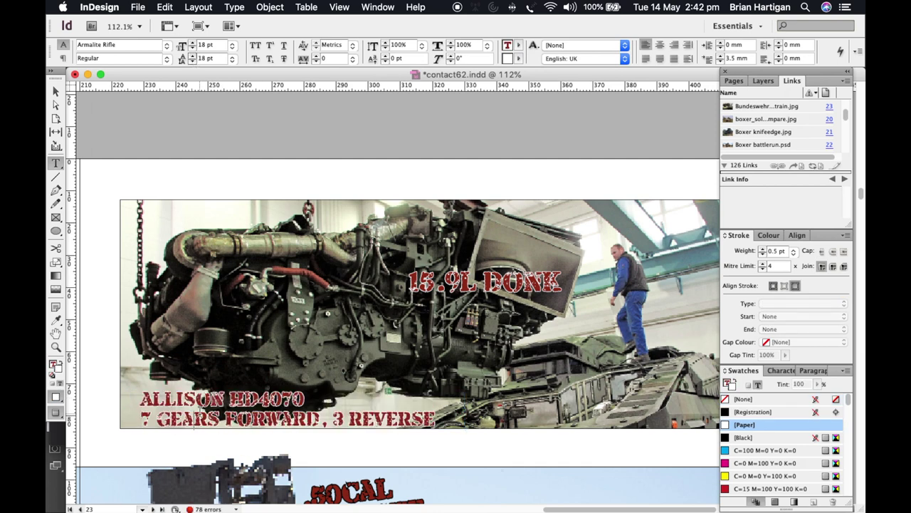
{"action": "type", "text": "TO"}
{"action": "key", "text": "Escape"}
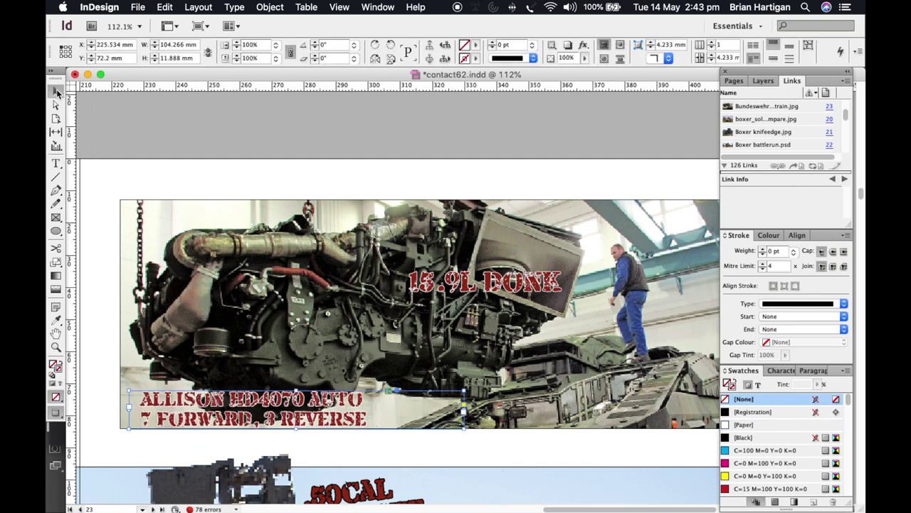
{"action": "left_click_drag", "start_coordinate": [377, 389], "coordinate": [368, 384]}
Set the "15.9L DONK" label on the powertrain photo to 18 pt and move it to the photo's upper edge
{"action": "left_click", "coordinate": [57, 163]}
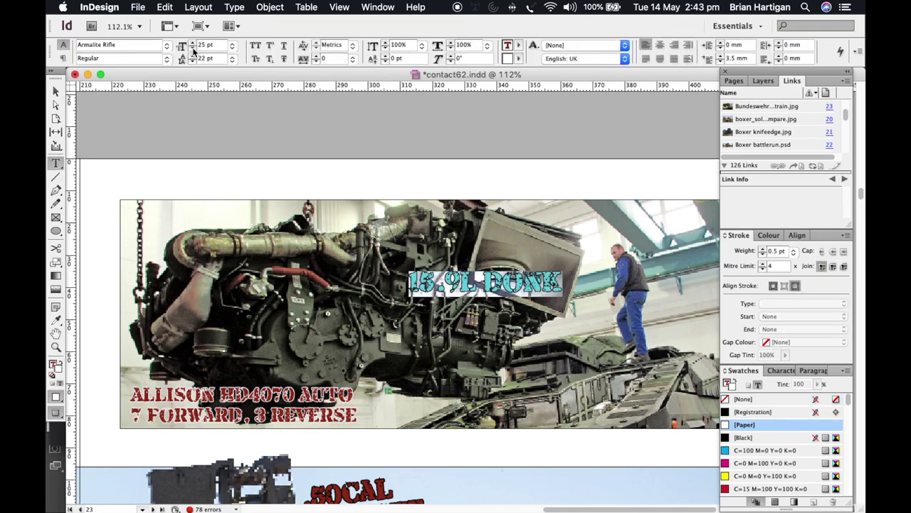
{"action": "left_click", "coordinate": [56, 92]}
{"action": "left_click_drag", "start_coordinate": [465, 279], "coordinate": [452, 215]}
Copy "MTU 8V199 TE20" from the page 20 text into a new frame on the powertrain photo and reword the engine label "15.9L MTU 8V199 TE20"
{"action": "scroll", "coordinate": [391, 313], "scroll_direction": "up", "scroll_amount": 8}
{"action": "scroll", "coordinate": [391, 313], "scroll_direction": "left", "scroll_amount": 10}
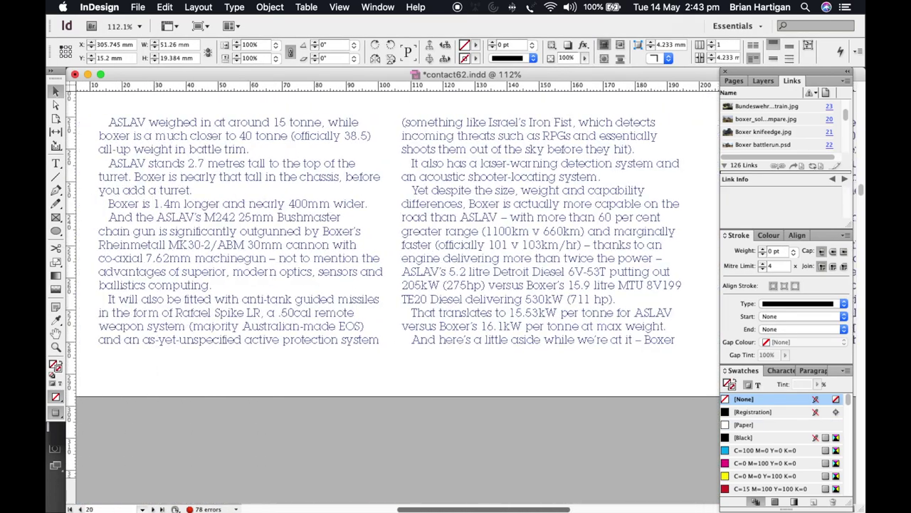
{"action": "scroll", "coordinate": [503, 283], "scroll_direction": "right", "scroll_amount": 1}
{"action": "key", "text": "t"}
{"action": "left_click_drag", "start_coordinate": [581, 285], "coordinate": [643, 284]}
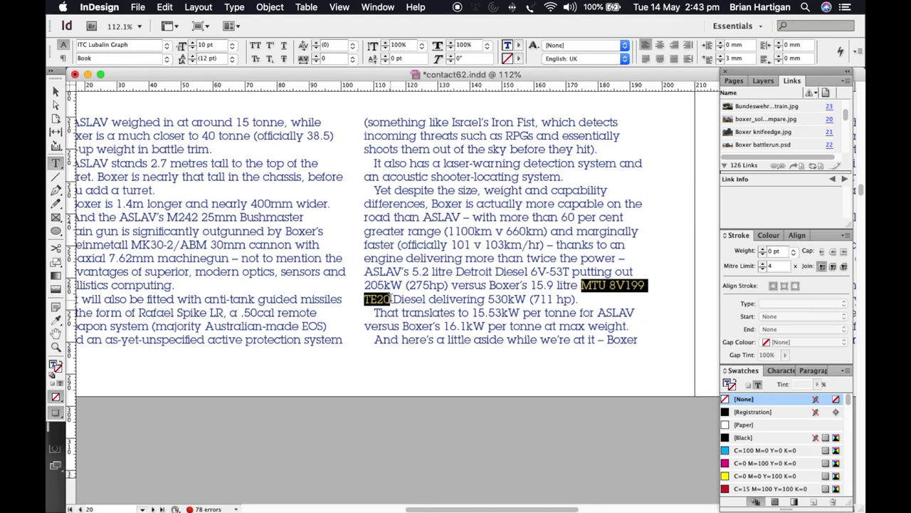
{"action": "key", "text": "super+c"}
{"action": "scroll", "coordinate": [567, 230], "scroll_direction": "down", "scroll_amount": 10}
{"action": "scroll", "coordinate": [568, 230], "scroll_direction": "right", "scroll_amount": 10}
{"action": "scroll", "coordinate": [576, 261], "scroll_direction": "up", "scroll_amount": 2}
{"action": "left_click_drag", "start_coordinate": [607, 242], "coordinate": [687, 285]}
{"action": "key", "text": "super+v"}
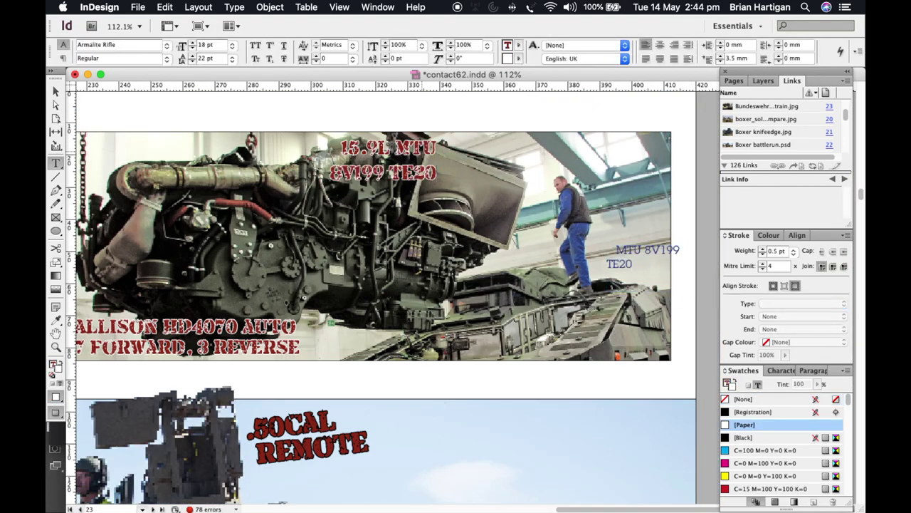
Remove the engine label's first-line indent and move the label down and right over the powertrain
{"action": "left_click", "coordinate": [63, 58]}
{"action": "left_click", "coordinate": [156, 61]}
{"action": "left_click", "coordinate": [56, 91]}
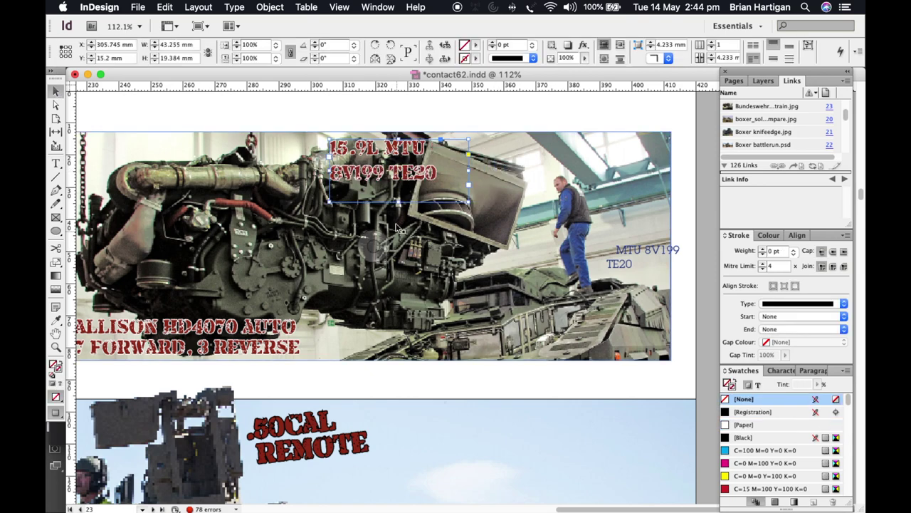
{"action": "left_click_drag", "start_coordinate": [395, 181], "coordinate": [434, 267]}
Delete the spare "MTU 8V199 TE20" text frame beside the worker
{"action": "left_click", "coordinate": [637, 257]}
{"action": "key", "text": "BackSpace"}
{"action": "left_click", "coordinate": [684, 321]}
Swap the positions of the "7-SPEED AUTO" and "15.9L DONK" call-outs on the vehicle's bonnet
{"action": "scroll", "coordinate": [472, 344], "scroll_direction": "down", "scroll_amount": 8}
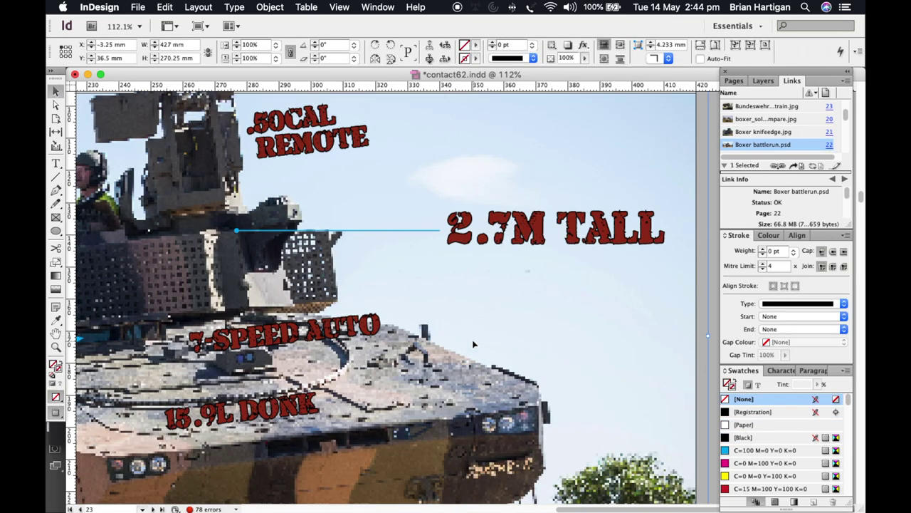
{"action": "scroll", "coordinate": [472, 344], "scroll_direction": "down", "scroll_amount": 2}
{"action": "left_click_drag", "start_coordinate": [285, 299], "coordinate": [278, 403]}
{"action": "left_click_drag", "start_coordinate": [239, 376], "coordinate": [321, 301]}
Break the bonnet's "15.9L DONK" call-out onto two lines and shift it slightly up and right
{"action": "double_click", "coordinate": [318, 302]}
{"action": "key", "text": "Return"}
{"action": "key", "text": "Escape"}
{"action": "left_click_drag", "start_coordinate": [273, 326], "coordinate": [292, 318]}
Nudge the "7-SPEED AUTO" call-out on the bonnet up and left
{"action": "left_click", "coordinate": [257, 403]}
{"action": "key", "text": "shift+Up"}
{"action": "key", "text": "shift+Up"}
{"action": "key", "text": "shift+Up"}
{"action": "key", "text": "shift+Left"}
{"action": "key", "text": "shift+Left"}
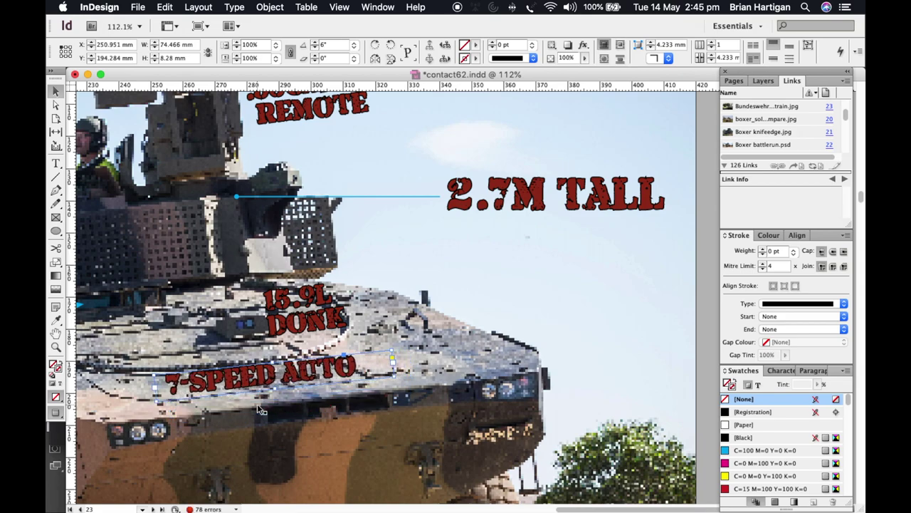
Undo the latest changes to the "7-SPEED AUTO" call-out on the vehicle's bonnet
{"action": "key", "text": "ctrl+z"}
{"action": "key", "text": "ctrl+0"}
{"action": "key", "text": "ctrl+z"}
{"action": "key", "text": "ctrl+z"}
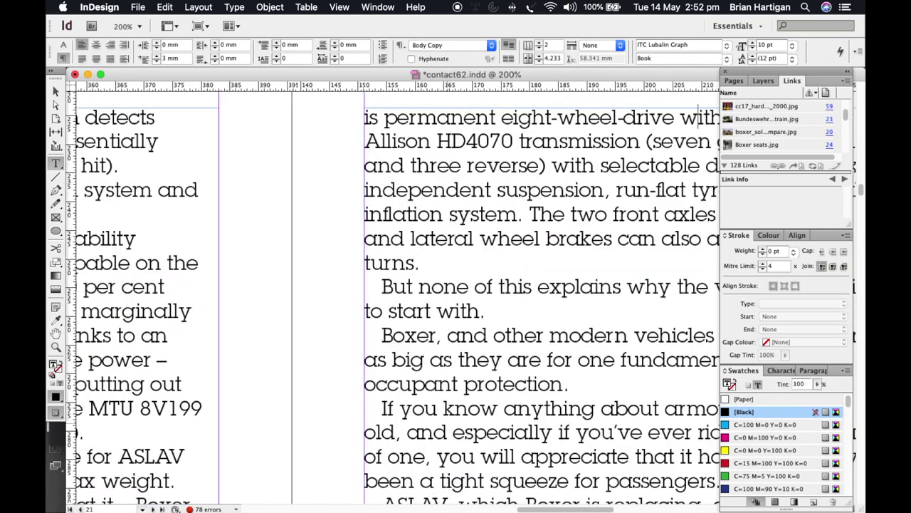
Change "max weight" to "maximum weight" at the end of page 20's text and proofread the transmission paragraphs on page 21
{"action": "left_click_drag", "start_coordinate": [107, 455], "coordinate": [547, 335]}
{"action": "left_click_drag", "start_coordinate": [265, 193], "coordinate": [292, 268]}
{"action": "scroll", "coordinate": [283, 375], "scroll_direction": "down", "scroll_amount": 3}
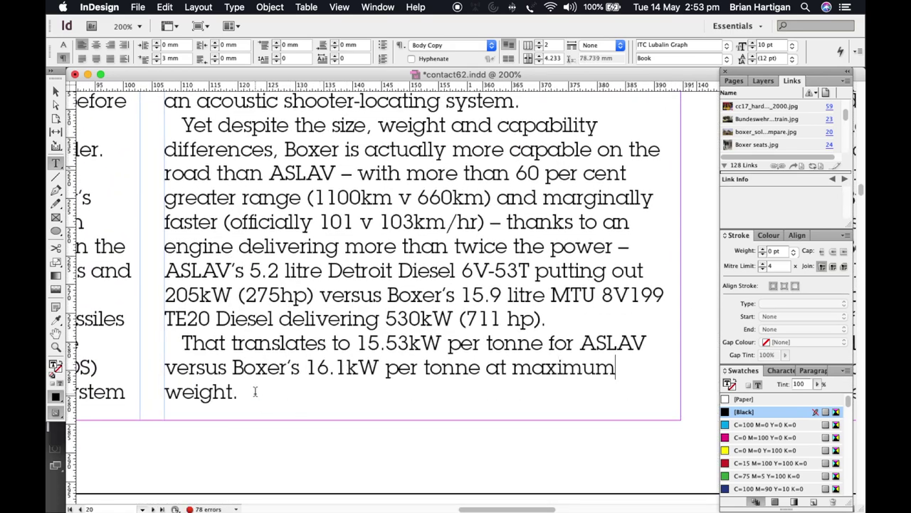
{"action": "scroll", "coordinate": [255, 392], "scroll_direction": "right", "scroll_amount": 20}
{"action": "scroll", "coordinate": [255, 392], "scroll_direction": "up", "scroll_amount": 5}
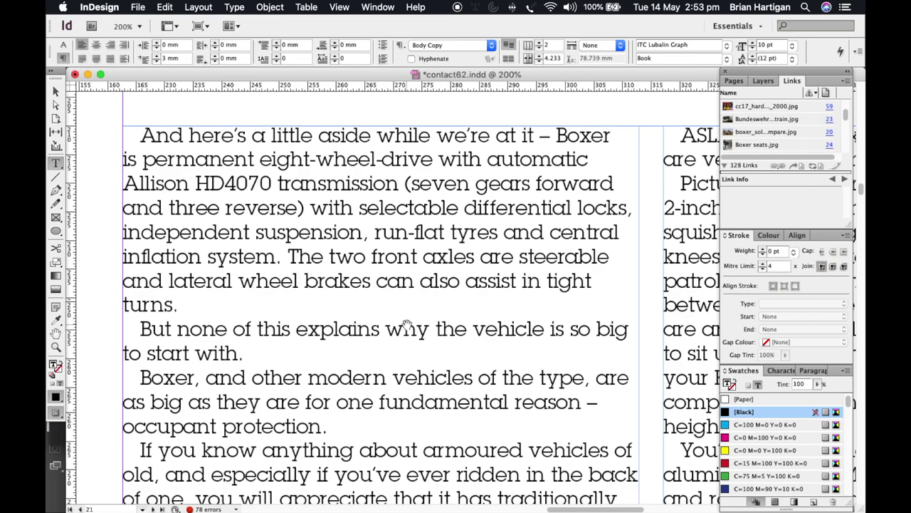
{"action": "scroll", "coordinate": [344, 255], "scroll_direction": "right", "scroll_amount": 10}
{"action": "scroll", "coordinate": [344, 255], "scroll_direction": "down", "scroll_amount": 3}
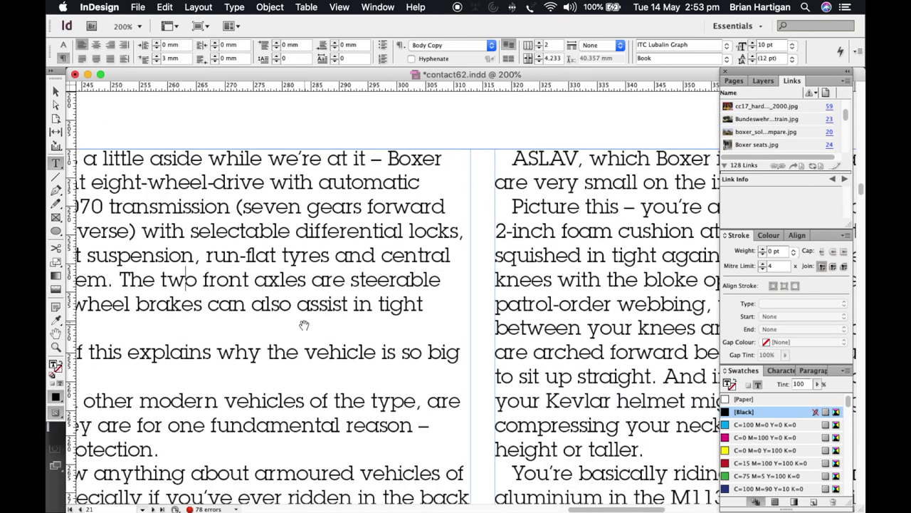
Proofread the blast-protection and hull-thickness paragraphs running from page 22 to page 24
{"action": "scroll", "coordinate": [492, 432], "scroll_direction": "down", "scroll_amount": 10}
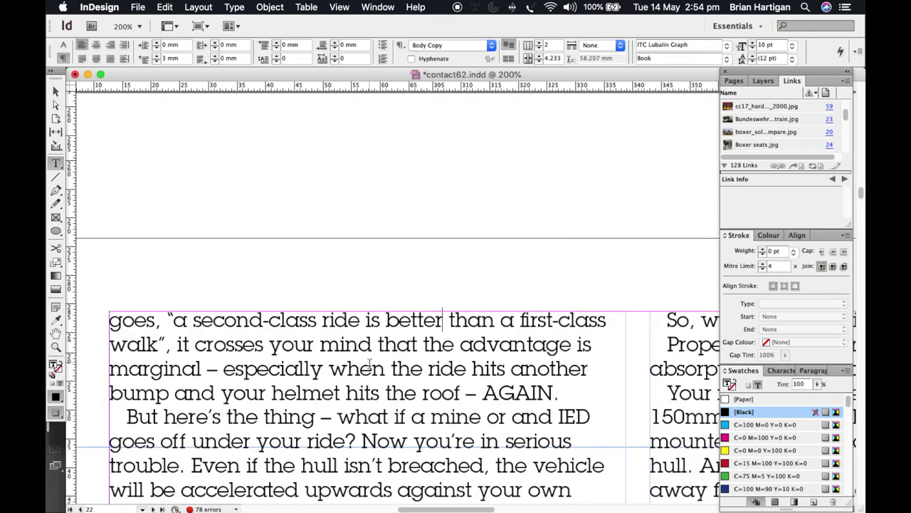
{"action": "scroll", "coordinate": [502, 258], "scroll_direction": "down", "scroll_amount": 20}
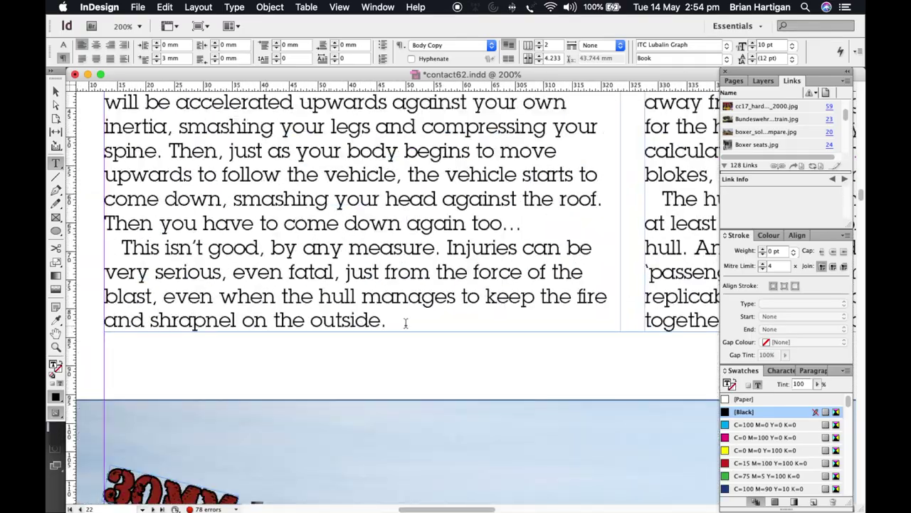
{"action": "scroll", "coordinate": [502, 258], "scroll_direction": "right", "scroll_amount": 10}
{"action": "scroll", "coordinate": [251, 327], "scroll_direction": "up", "scroll_amount": 20}
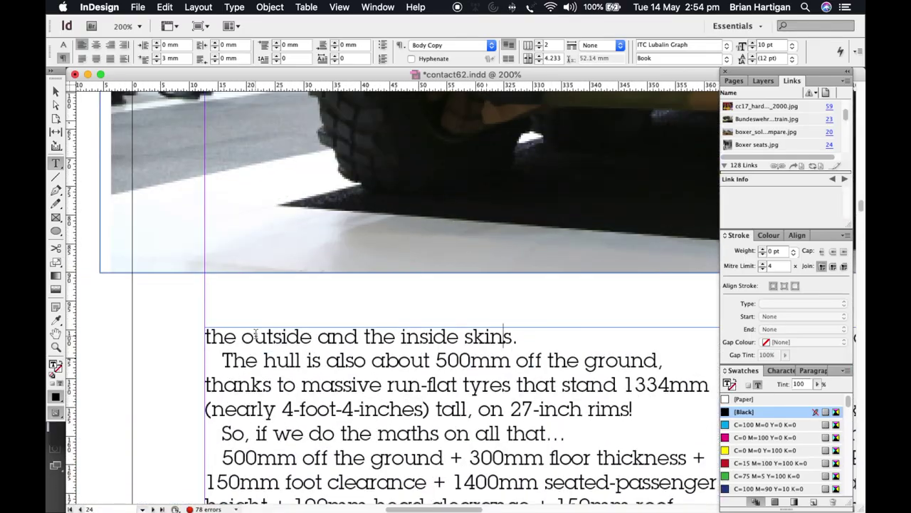
{"action": "scroll", "coordinate": [338, 390], "scroll_direction": "right", "scroll_amount": 3}
{"action": "scroll", "coordinate": [338, 390], "scroll_direction": "down", "scroll_amount": 10}
{"action": "scroll", "coordinate": [338, 390], "scroll_direction": "left", "scroll_amount": 10}
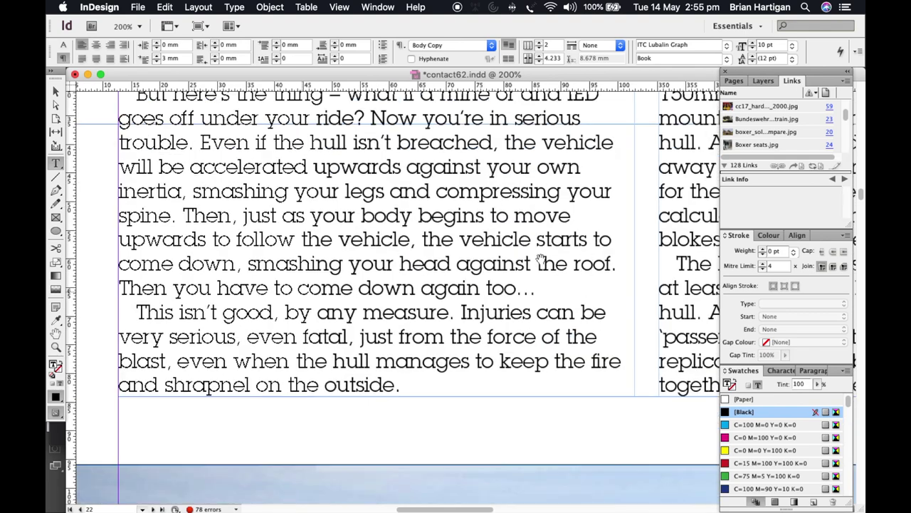
{"action": "scroll", "coordinate": [349, 341], "scroll_direction": "up", "scroll_amount": 5}
{"action": "scroll", "coordinate": [367, 282], "scroll_direction": "down", "scroll_amount": 3}
{"action": "scroll", "coordinate": [367, 282], "scroll_direction": "up", "scroll_amount": 1}
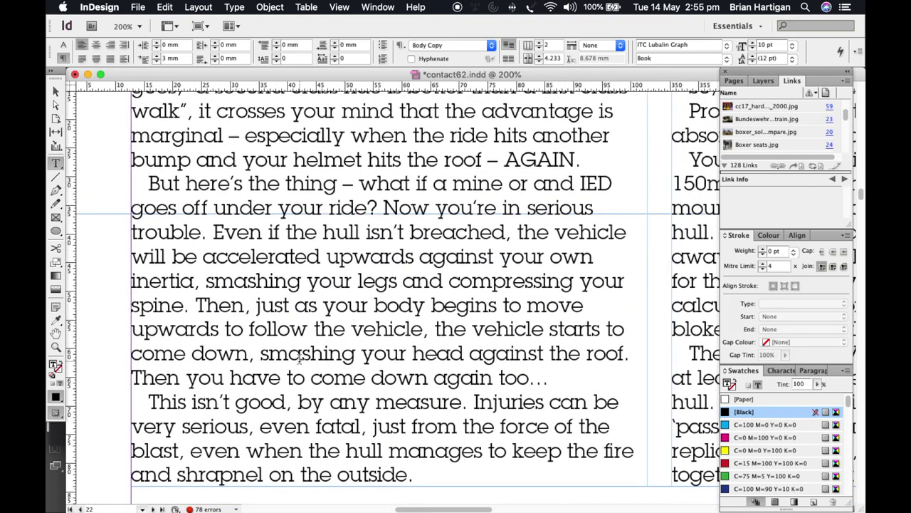
Delete "even when the hull manages to keep the fire and shrapnel on the outside" with its preceding comma, and check the second column's ending
{"action": "scroll", "coordinate": [349, 406], "scroll_direction": "down", "scroll_amount": 3}
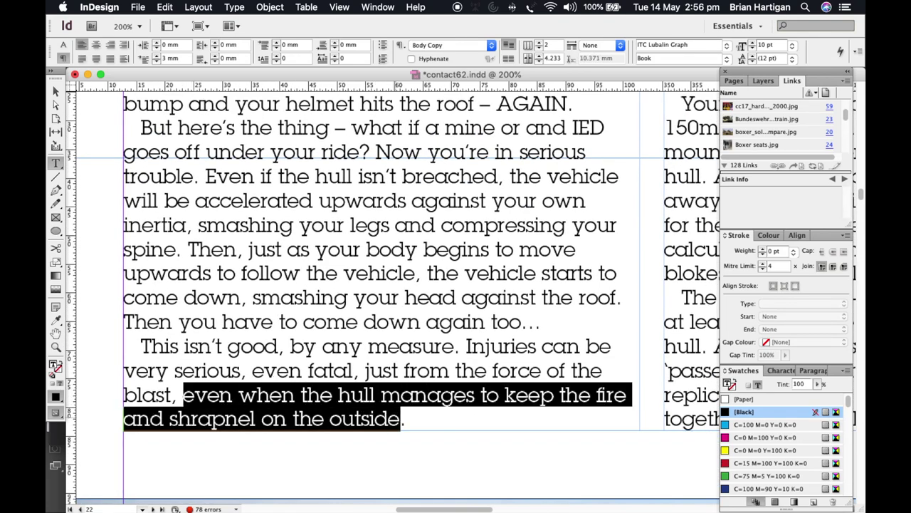
{"action": "key", "text": "BackSpace"}
{"action": "key", "text": "BackSpace"}
{"action": "key", "text": "BackSpace"}
{"action": "scroll", "coordinate": [321, 354], "scroll_direction": "right", "scroll_amount": 15}
{"action": "scroll", "coordinate": [321, 354], "scroll_direction": "up", "scroll_amount": 6}
{"action": "scroll", "coordinate": [350, 362], "scroll_direction": "down", "scroll_amount": 6}
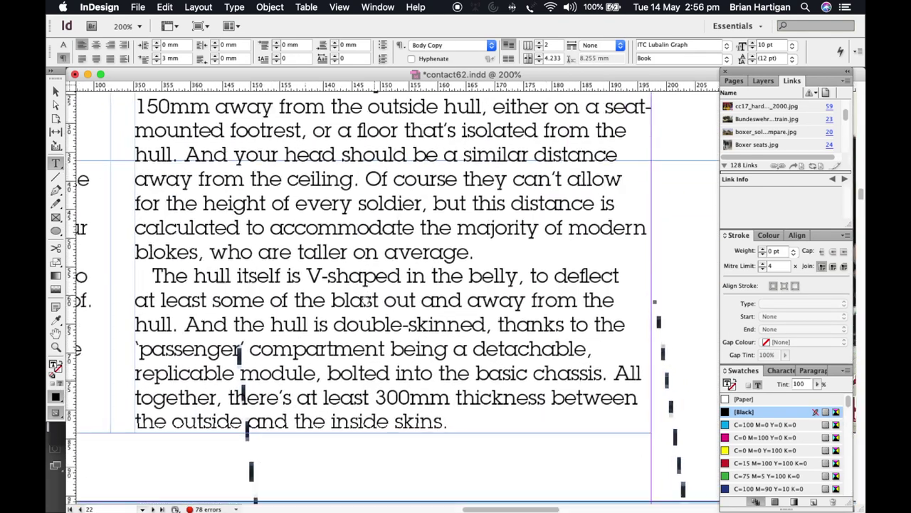
Extend the sentence about Australian experts on page 24 to end "procedures to bring home to Australia."
{"action": "scroll", "coordinate": [364, 300], "scroll_direction": "down", "scroll_amount": 15}
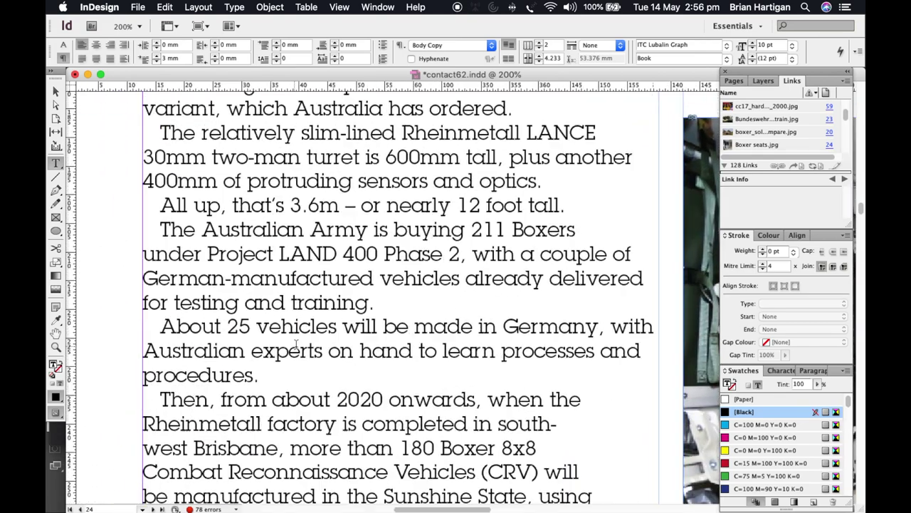
{"action": "scroll", "coordinate": [272, 324], "scroll_direction": "down", "scroll_amount": 3}
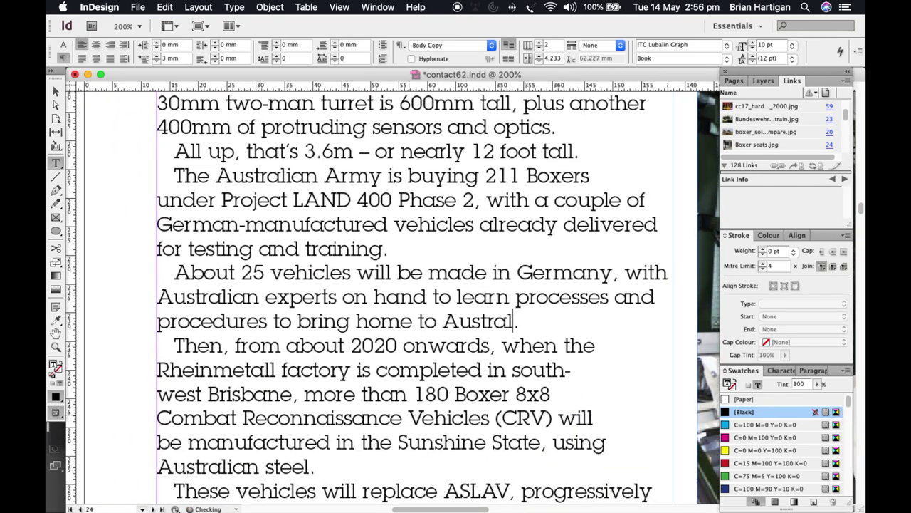
{"action": "type", "text": "ia"}
Put "combat reconnaissance vehicles" in lower case on page 24 and remove "projected" from the 30-year lifespan phrase
{"action": "scroll", "coordinate": [374, 328], "scroll_direction": "down", "scroll_amount": 8}
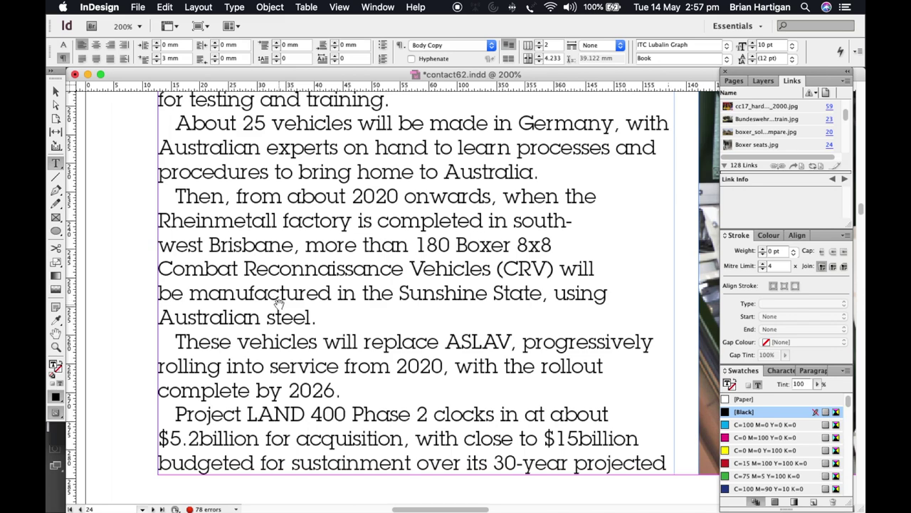
{"action": "scroll", "coordinate": [277, 302], "scroll_direction": "left", "scroll_amount": 2}
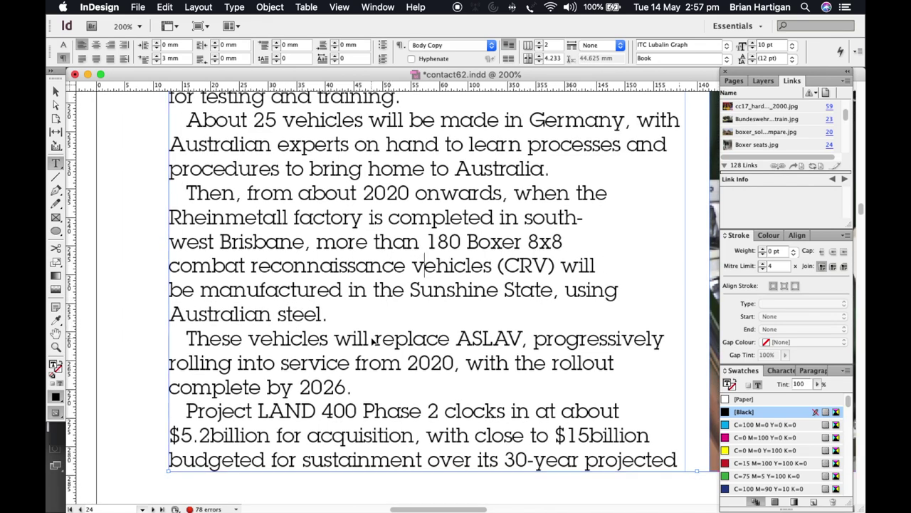
{"action": "scroll", "coordinate": [374, 339], "scroll_direction": "down", "scroll_amount": 2}
{"action": "scroll", "coordinate": [361, 336], "scroll_direction": "down", "scroll_amount": 3}
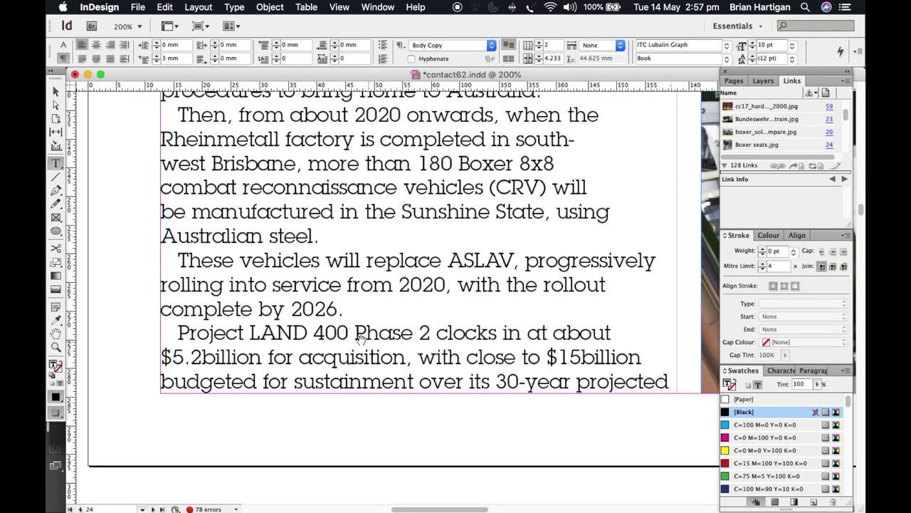
{"action": "scroll", "coordinate": [399, 299], "scroll_direction": "up", "scroll_amount": 5}
{"action": "scroll", "coordinate": [399, 299], "scroll_direction": "right", "scroll_amount": 4}
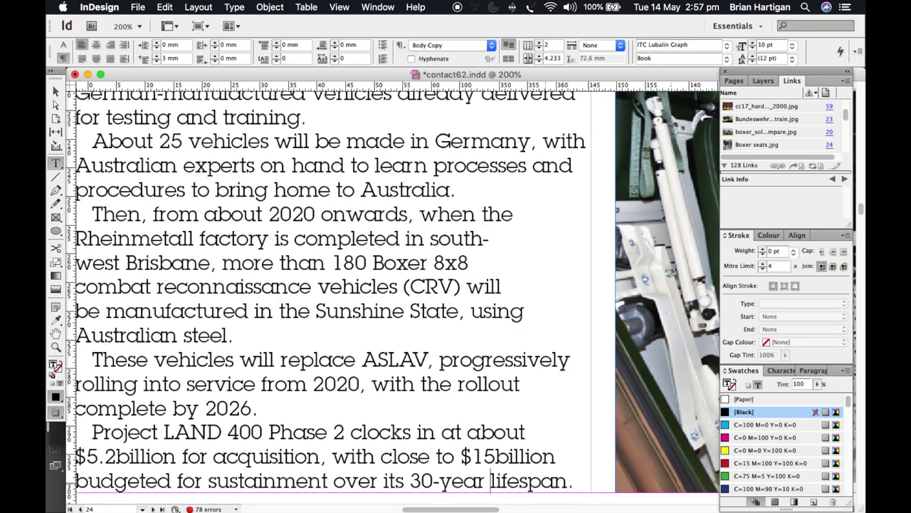
Set the "WHAT NEXT?" subheading in Armalite Rifle at 20 pt and colour it C=0 M=23 Y=61 K=14
{"action": "key", "text": "super+Down"}
{"action": "left_click", "coordinate": [156, 61]}
{"action": "left_click", "coordinate": [63, 45]}
{"action": "left_click", "coordinate": [118, 45]}
{"action": "type", "text": "Armalite Rifle"}
{"action": "key", "text": "Return"}
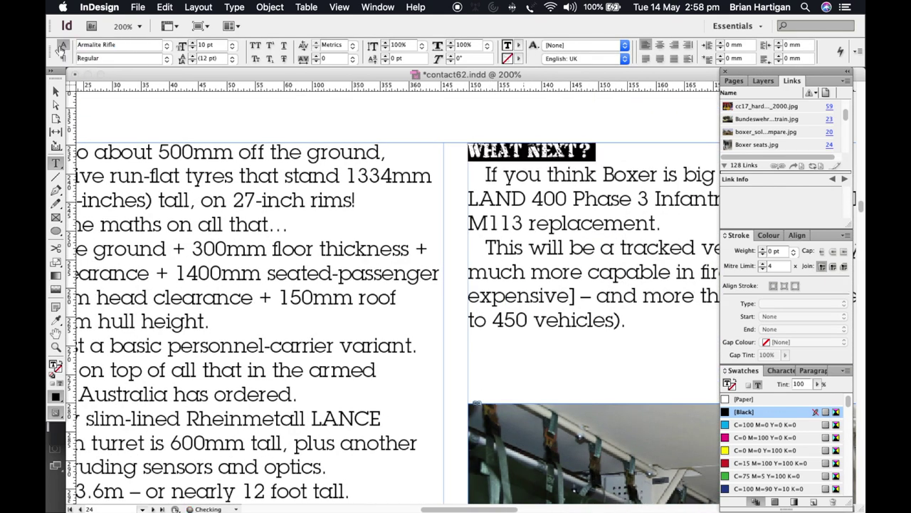
{"action": "left_click", "coordinate": [192, 42]}
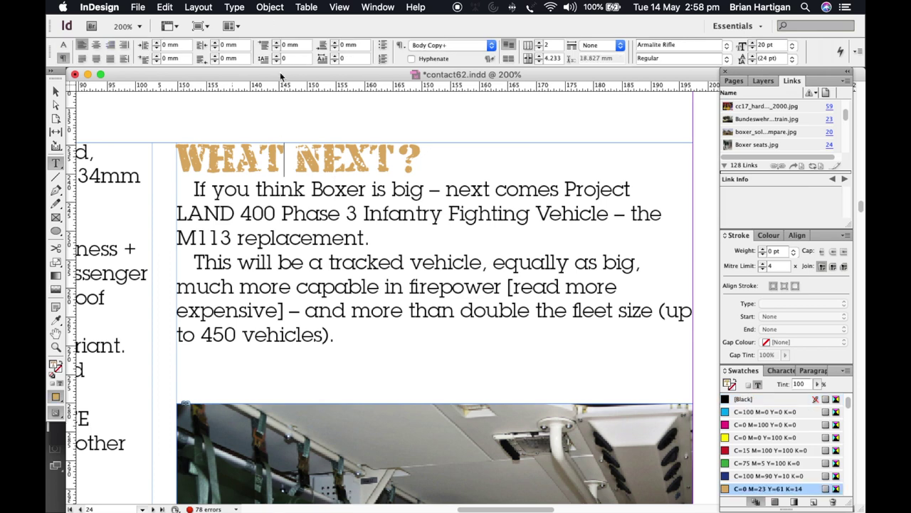
Add space after the "WHAT NEXT?" subheading and remove the first-line indent from the paragraph below it
{"action": "left_click", "coordinate": [335, 43]}
{"action": "left_click", "coordinate": [335, 43]}
{"action": "left_click", "coordinate": [199, 200]}
{"action": "left_click", "coordinate": [156, 61]}
{"action": "left_click", "coordinate": [156, 61]}
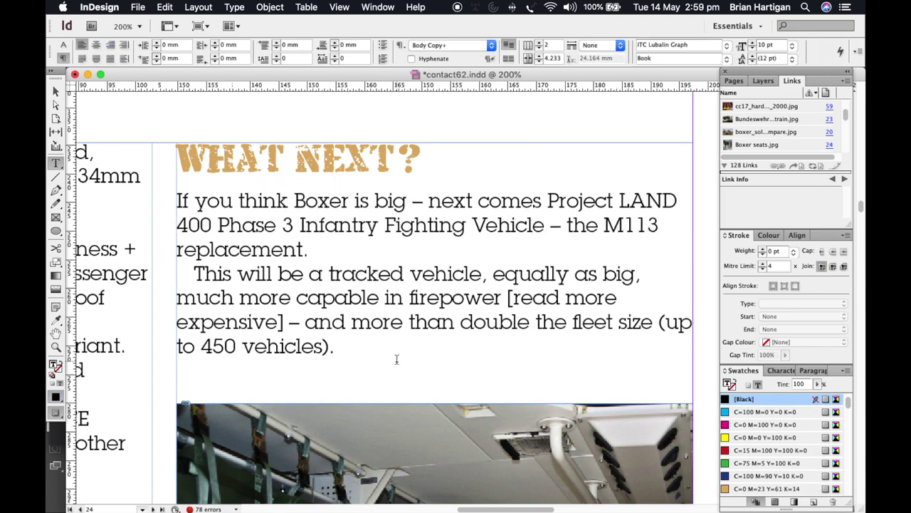
Add a 1 pt black stroke around the passenger-seats photo on page 24
{"action": "scroll", "coordinate": [377, 253], "scroll_direction": "down", "scroll_amount": 1}
{"action": "key", "text": "Escape"}
{"action": "left_click", "coordinate": [499, 420]}
{"action": "left_click", "coordinate": [762, 248]}
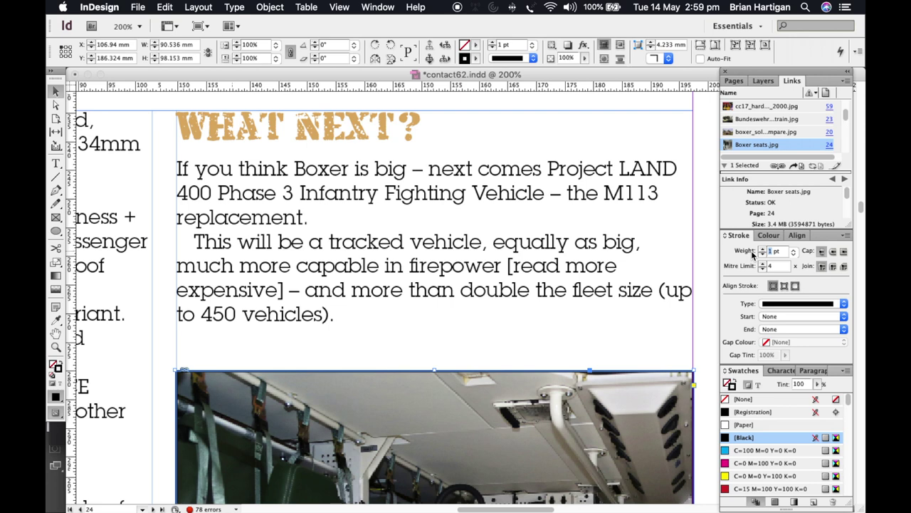
{"action": "left_click", "coordinate": [706, 323]}
Add an about 21 × 17 mm text frame on the photo's floor area, captioned "Boxer's passenger seats, with gas-strut shock absorbtion."
{"action": "scroll", "coordinate": [705, 328], "scroll_direction": "down", "scroll_amount": 10}
{"action": "key", "text": "t"}
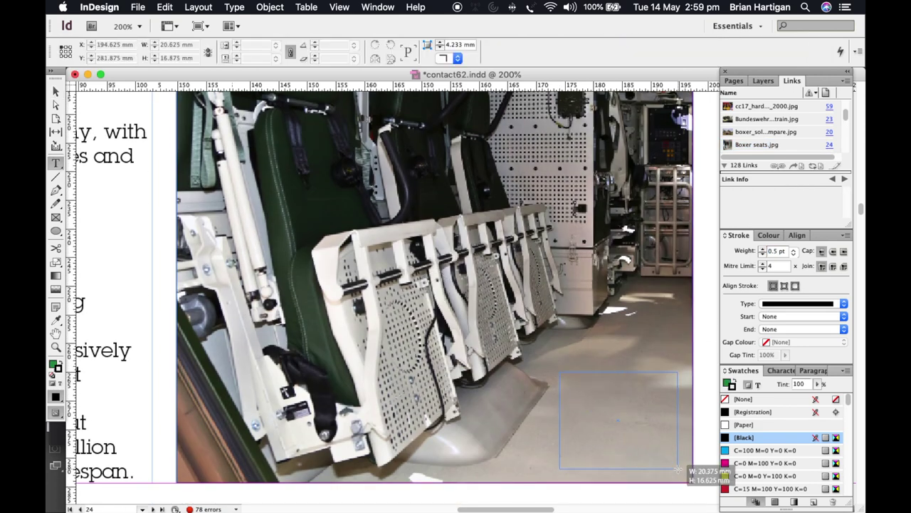
{"action": "left_click_drag", "start_coordinate": [678, 469], "coordinate": [682, 473]}
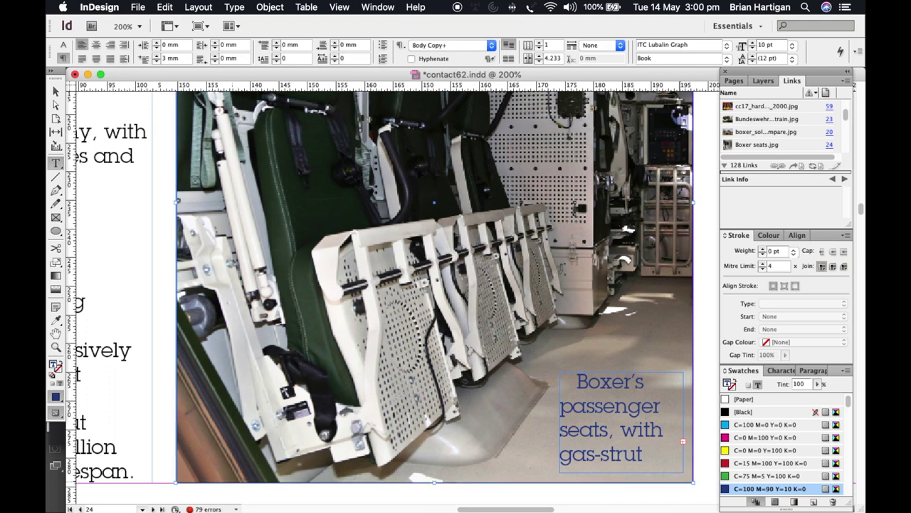
Format the seats caption as 9 pt Book Oblique with 10 pt leading and no first-line indent
{"action": "key", "text": "super+a"}
{"action": "left_click", "coordinate": [64, 45]}
{"action": "left_click", "coordinate": [194, 48]}
{"action": "left_click", "coordinate": [194, 62]}
{"action": "left_click", "coordinate": [63, 59]}
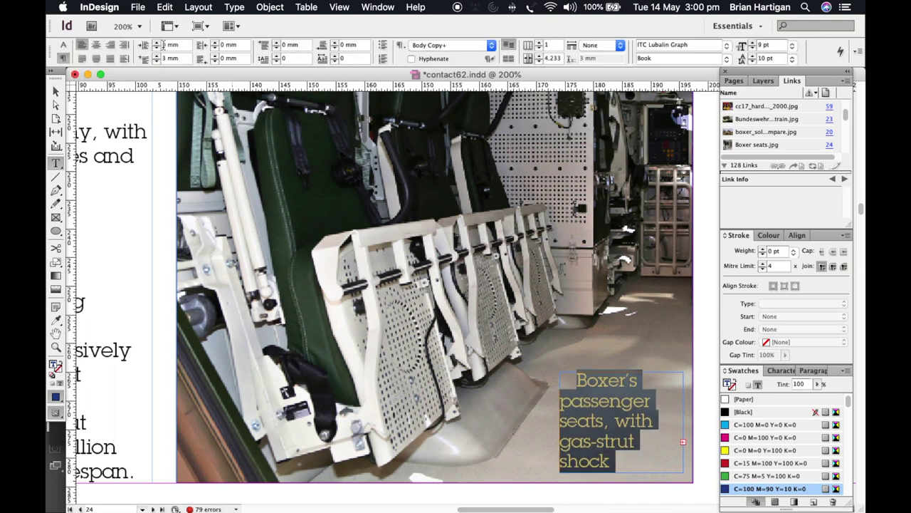
{"action": "left_click", "coordinate": [63, 46]}
{"action": "left_click", "coordinate": [168, 58]}
{"action": "left_click", "coordinate": [141, 71]}
Widen the caption frame leftwards to about 30 mm and lower its top edge
{"action": "left_click", "coordinate": [606, 438]}
{"action": "key", "text": "Escape"}
{"action": "left_click_drag", "start_coordinate": [560, 421], "coordinate": [511, 421]}
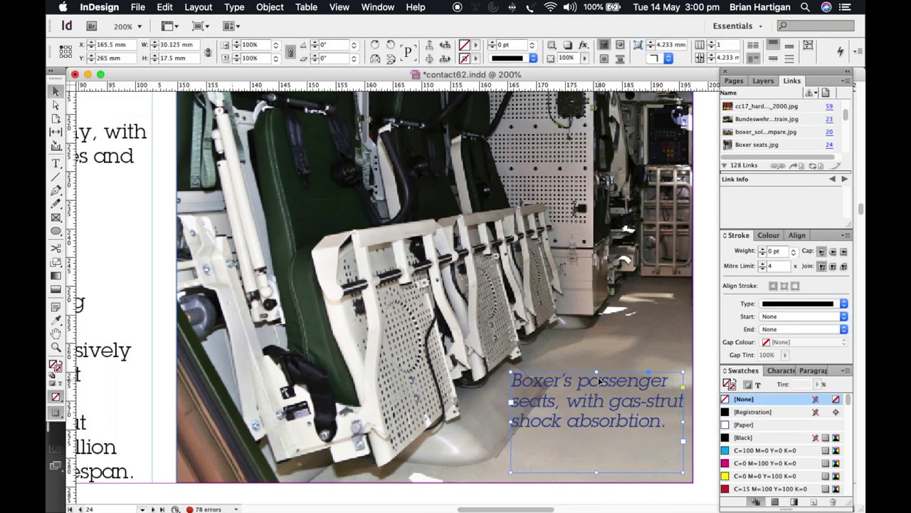
{"action": "left_click_drag", "start_coordinate": [596, 372], "coordinate": [597, 392]}
Align the seats caption to the bottom of its frame and right-align its text
{"action": "right_click", "coordinate": [599, 414]}
{"action": "left_click", "coordinate": [660, 146]}
{"action": "left_click", "coordinate": [339, 220]}
{"action": "left_click", "coordinate": [336, 245]}
{"action": "left_click", "coordinate": [399, 301]}
{"action": "double_click", "coordinate": [604, 446]}
{"action": "left_click", "coordinate": [673, 45]}
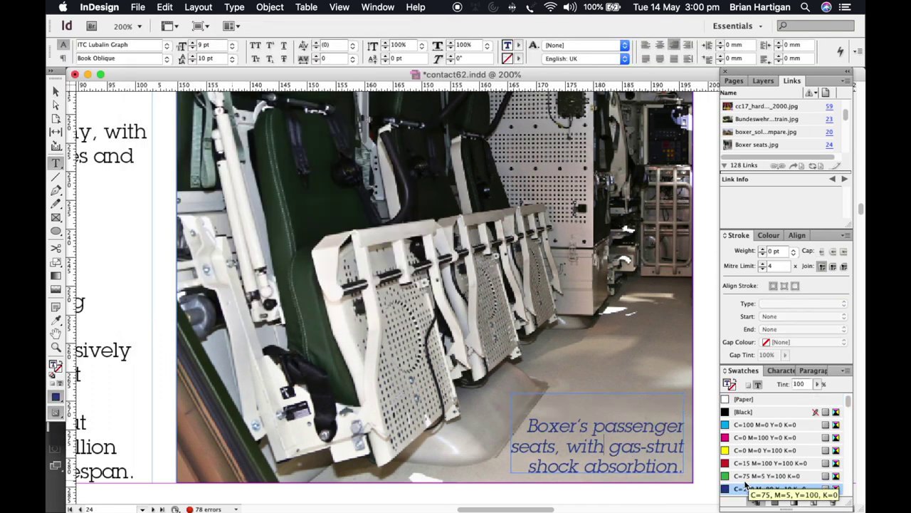
Colour the seats caption text black
{"action": "key", "text": "super+a"}
{"action": "left_click", "coordinate": [769, 412]}
{"action": "left_click", "coordinate": [55, 91]}
{"action": "left_click", "coordinate": [711, 408]}
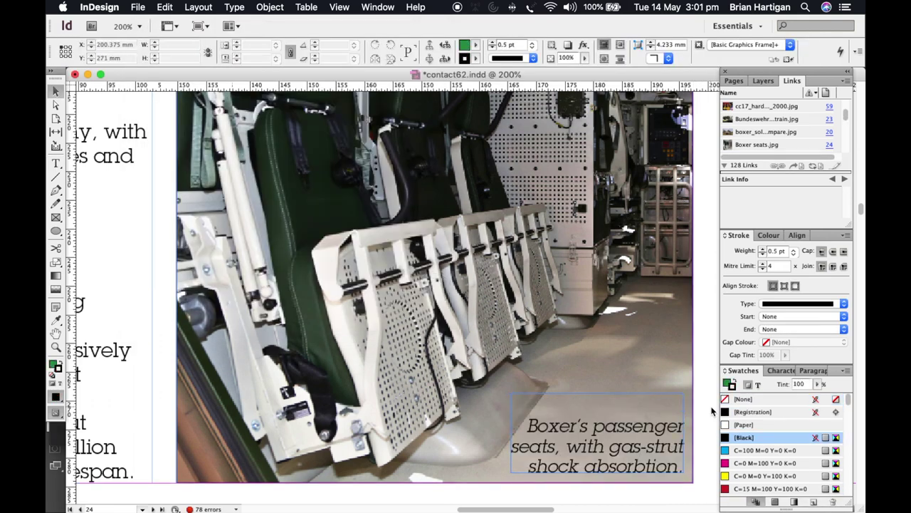
Add a "Photo by" line with the photographer's name to the seats caption and enlarge its frame to about 38 × 19 mm
{"action": "left_click", "coordinate": [599, 428]}
{"action": "left_click_drag", "start_coordinate": [596, 392], "coordinate": [600, 364]}
{"action": "double_click", "coordinate": [679, 466]}
{"action": "key", "text": "Return"}
{"action": "type", "text": "Photo by Brian Hartigan"}
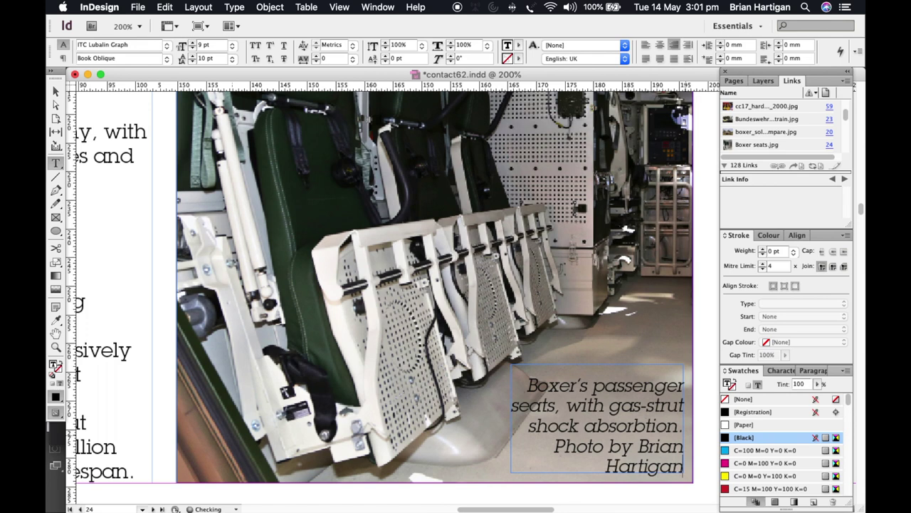
{"action": "key", "text": "Escape"}
{"action": "left_click_drag", "start_coordinate": [510, 421], "coordinate": [467, 417]}
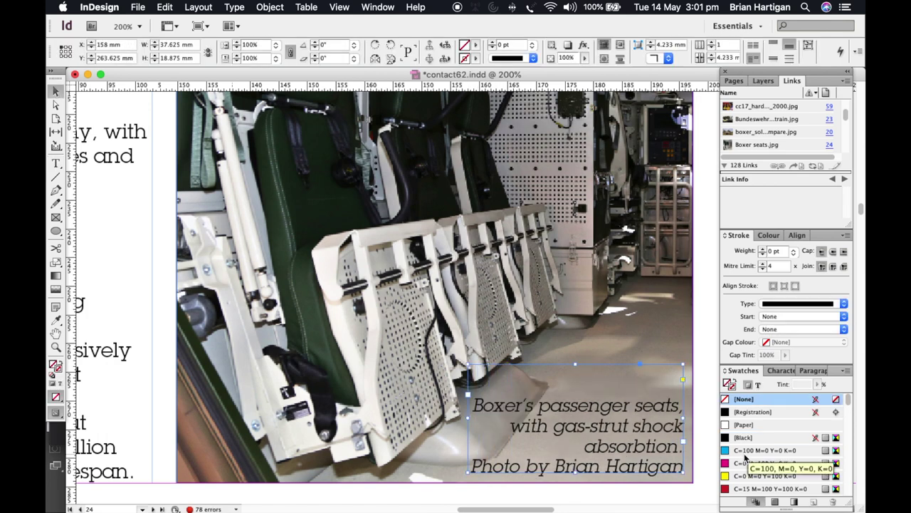
Insert a line break before "seats" in the passenger-seats caption
{"action": "left_click", "coordinate": [56, 163]}
{"action": "left_click", "coordinate": [627, 404]}
{"action": "key", "text": "shift+Return"}
Copy the seats caption and place the duplicate in the lower-right corner of the vehicle photo at the top of page 24
{"action": "key", "text": "super+0"}
{"action": "left_click", "coordinate": [56, 91]}
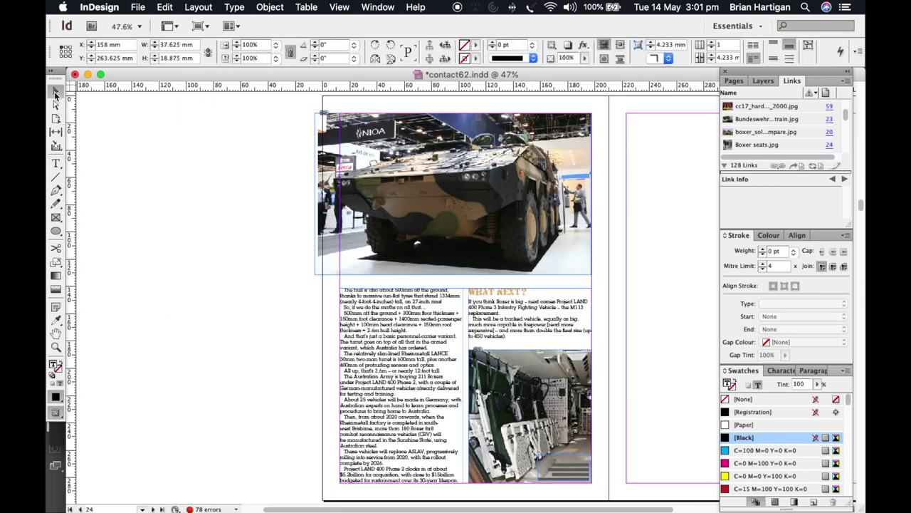
{"action": "key", "text": "super+c"}
{"action": "key", "text": "super+v"}
{"action": "left_click_drag", "start_coordinate": [469, 301], "coordinate": [568, 258]}
Reword the duplicated caption to "Boxer's at Land Forces Conference, Adelaide, 2018.", keeping the photo credit
{"action": "left_click", "coordinate": [56, 347]}
{"action": "left_click_drag", "start_coordinate": [508, 218], "coordinate": [640, 315]}
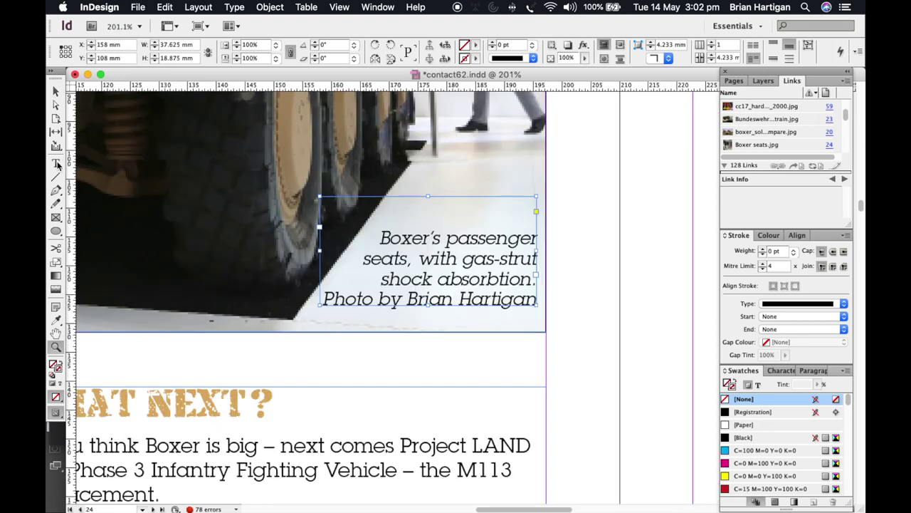
{"action": "left_click", "coordinate": [55, 163]}
{"action": "left_click", "coordinate": [456, 240]}
{"action": "key", "text": "super+a"}
{"action": "left_click_drag", "start_coordinate": [453, 240], "coordinate": [532, 278]}
{"action": "type", "text": "at Land Forces Conferen"}
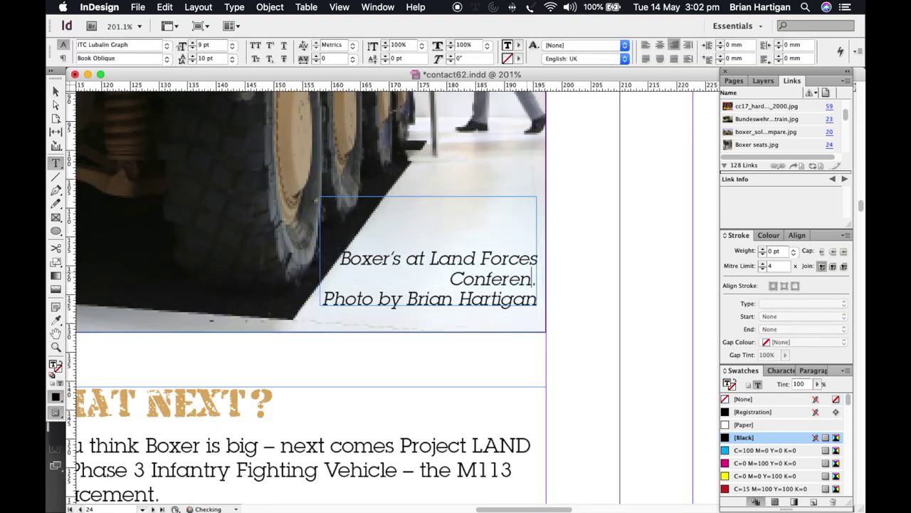
{"action": "type", "text": "ce, Adelaide, 2018"}
Insert a line break before "Forces" in the vehicle photo's caption
{"action": "left_click", "coordinate": [56, 92]}
{"action": "double_click", "coordinate": [482, 238]}
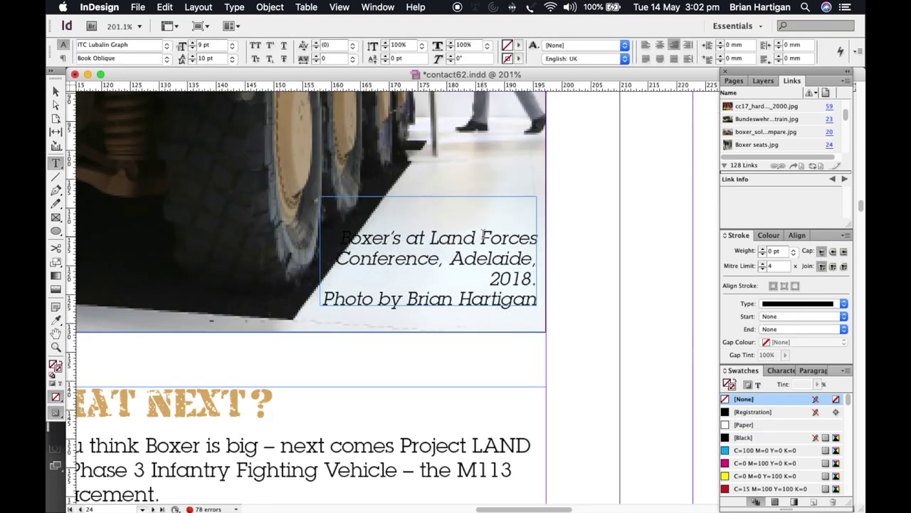
{"action": "key", "text": "shift+Return"}
Nudge the caption frame down and slightly left within the vehicle photo's corner
{"action": "left_click", "coordinate": [56, 92]}
{"action": "key", "text": "Down"}
{"action": "key", "text": "Down"}
{"action": "key", "text": "Down"}
{"action": "key", "text": "Down"}
{"action": "key", "text": "Down"}
{"action": "key", "text": "Down"}
{"action": "key", "text": "Down"}
{"action": "key", "text": "Down"}
{"action": "key", "text": "Left"}
{"action": "key", "text": "Left"}
{"action": "left_click", "coordinate": [570, 297]}
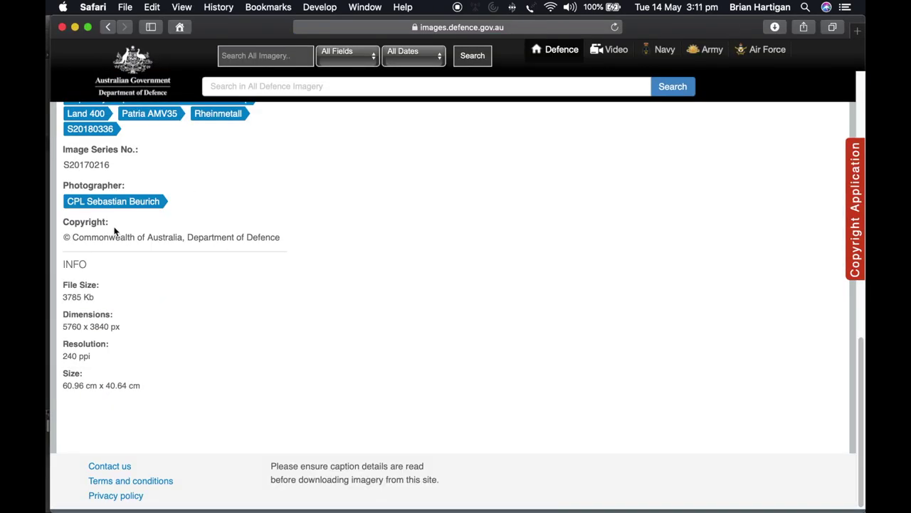
Replace the credit in the duplicated seats caption on page 23 with the photographer's rank and name from the Defence image page
{"action": "key", "text": "super+Tab"}
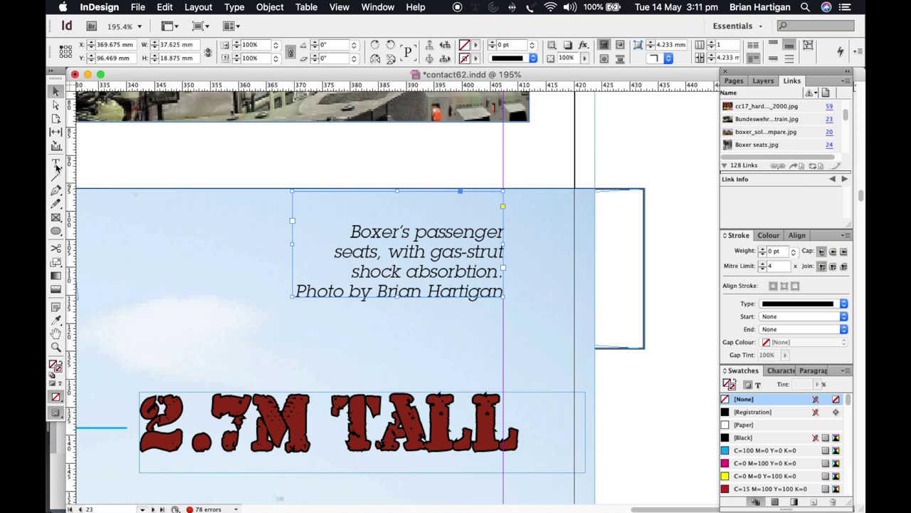
{"action": "type", "text": "bastian"}
{"action": "key", "text": "super+Tab"}
{"action": "key", "text": "super+Tab"}
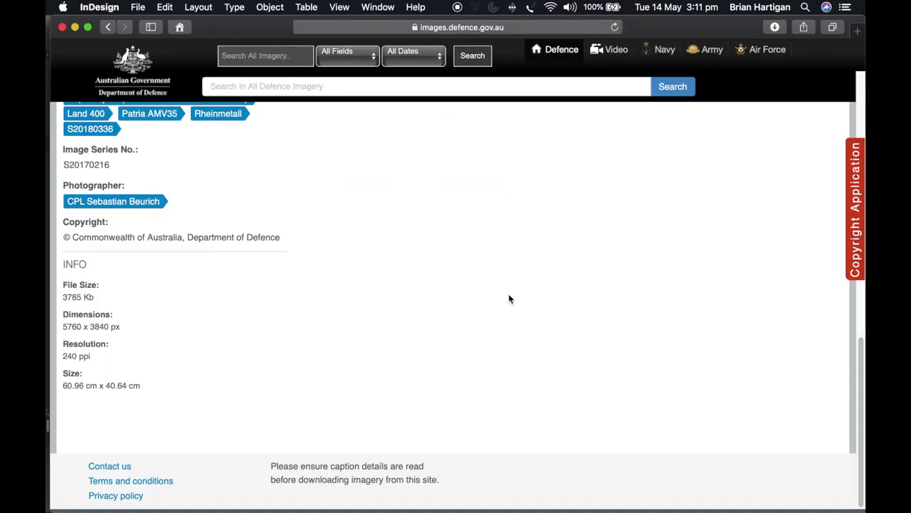
{"action": "type", "text": "Beurich"}
Reword the caption to "Boxer drives off the range at Puckapunyal, Victoria, after conducting live-fire", based on the Defence image description
{"action": "left_click_drag", "start_coordinate": [497, 252], "coordinate": [410, 212]}
{"action": "key", "text": "super+Tab"}
{"action": "scroll", "coordinate": [151, 267], "scroll_direction": "up", "scroll_amount": 5}
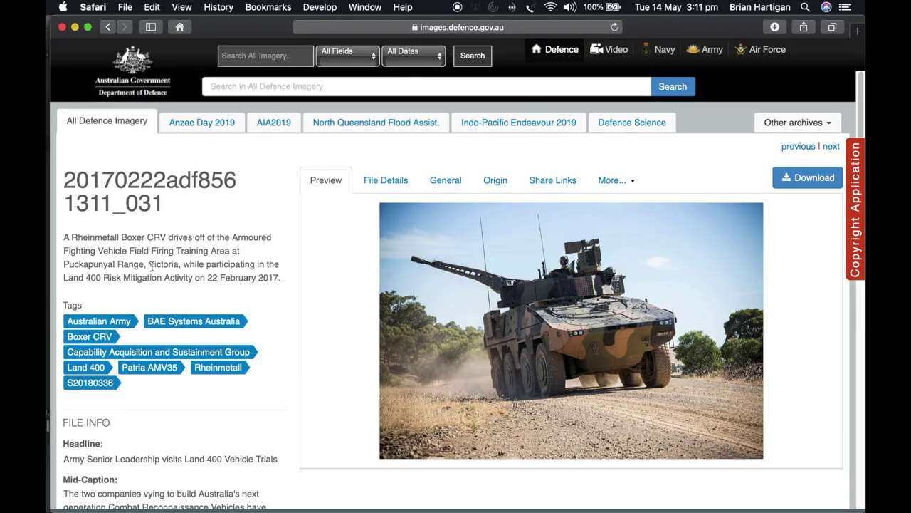
{"action": "key", "text": "super+Tab"}
{"action": "type", "text": "drives off the range at Puc."}
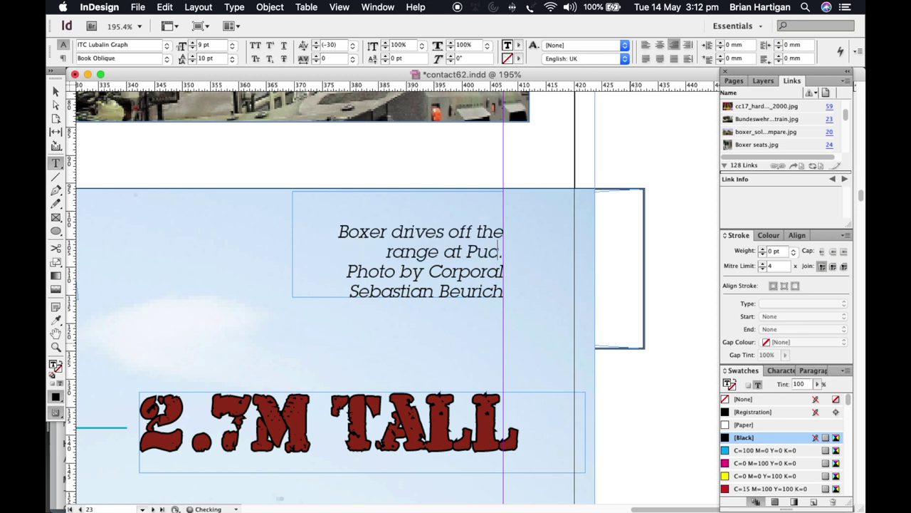
{"action": "type", "text": "kapunyal,"}
{"action": "key", "text": "Return"}
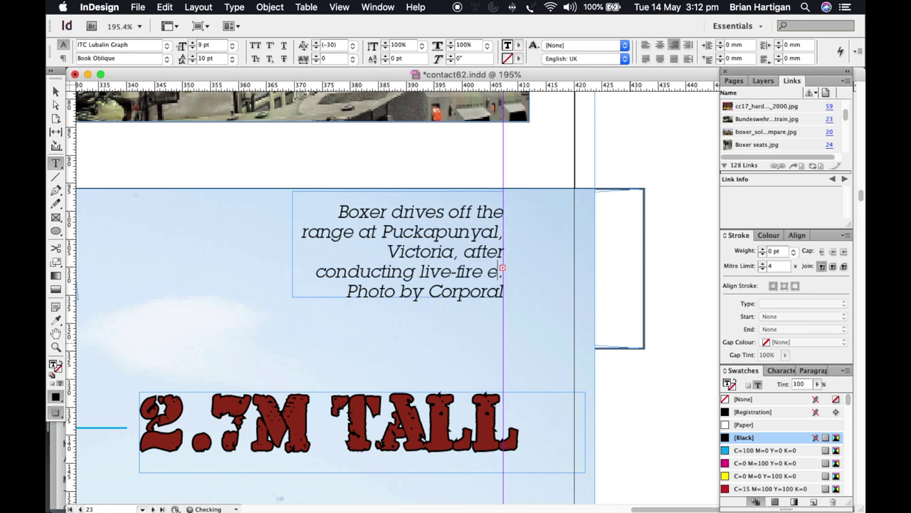
Replace "after conducting live-fire" in the caption with "during vehicle selection trials"
{"action": "key", "text": "BackSpace"}
{"action": "key", "text": "BackSpace"}
{"action": "key", "text": "BackSpace"}
{"action": "key", "text": "BackSpace"}
{"action": "key", "text": "BackSpace"}
{"action": "key", "text": "BackSpace"}
{"action": "key", "text": "BackSpace"}
{"action": "key", "text": "BackSpace"}
{"action": "key", "text": "BackSpace"}
{"action": "key", "text": "BackSpace"}
{"action": "key", "text": "BackSpace"}
{"action": "key", "text": "BackSpace"}
{"action": "key", "text": "BackSpace"}
{"action": "key", "text": "BackSpace"}
{"action": "key", "text": "BackSpace"}
{"action": "key", "text": "BackSpace"}
{"action": "key", "text": "BackSpace"}
{"action": "key", "text": "BackSpace"}
{"action": "key", "text": "BackSpace"}
{"action": "key", "text": "BackSpace"}
{"action": "type", "text": "hicle selection trials"}
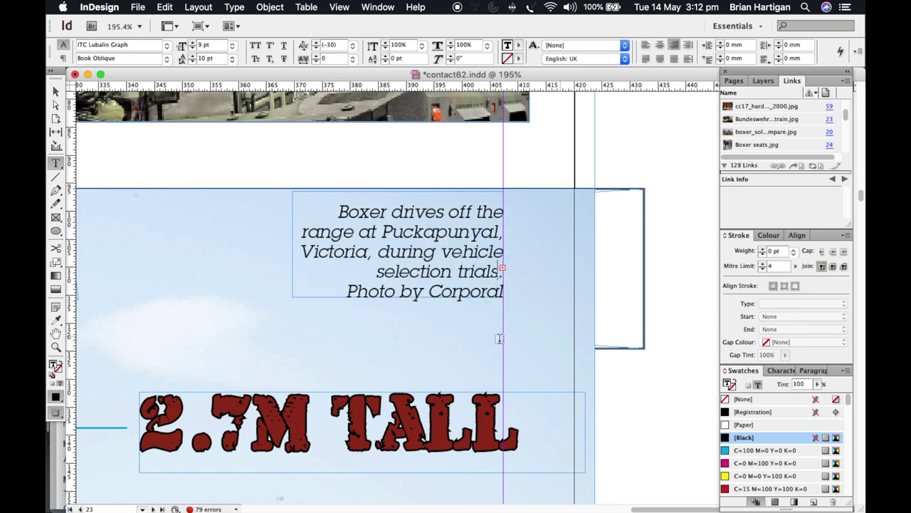
Widen the caption frame leftwards and join the photo credit onto the end of the caption sentence
{"action": "left_click_drag", "start_coordinate": [292, 244], "coordinate": [173, 246]}
{"action": "key", "text": "Right"}
{"action": "key", "text": "Delete"}
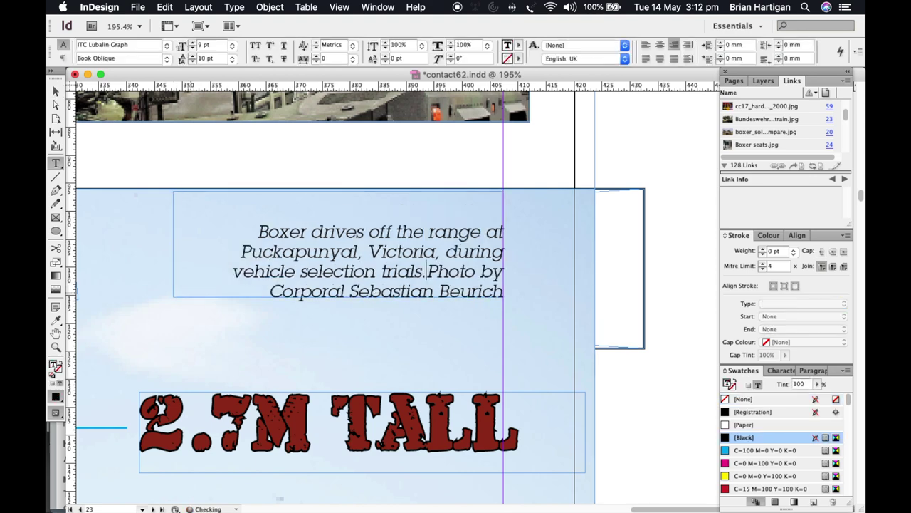
Prefix the caption with "MAIN:", end its credit with a full stop and start a new paragraph reading "ABOVE:"
{"action": "left_click", "coordinate": [258, 230]}
{"action": "type", "text": "MAIN:"}
{"action": "left_click", "coordinate": [503, 291]}
{"action": "type", "text": "."}
{"action": "key", "text": "Return"}
{"action": "type", "text": "ABOVE:"}
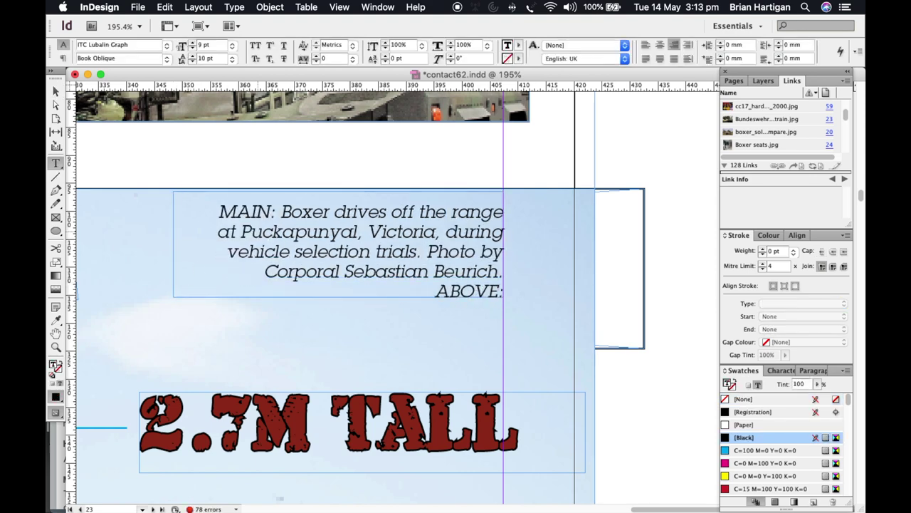
Copy "Bundeswehr photo" from the powertrain image's file name and paste it after "ABOVE:" with a full stop
{"action": "key", "text": "super+Tab"}
{"action": "scroll", "coordinate": [389, 254], "scroll_direction": "down", "scroll_amount": 10}
{"action": "left_click", "coordinate": [469, 386]}
{"action": "left_click", "coordinate": [488, 384]}
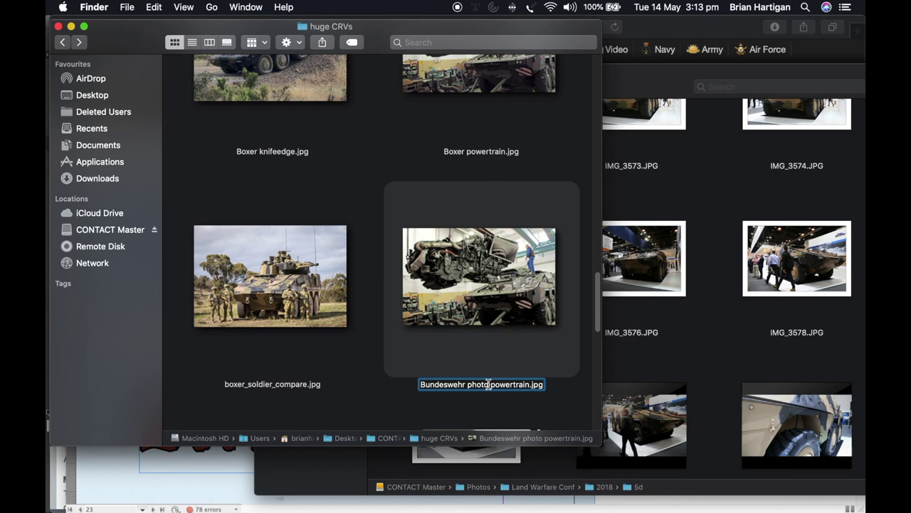
{"action": "left_click_drag", "start_coordinate": [489, 384], "coordinate": [417, 383]}
{"action": "key", "text": "super+c"}
{"action": "left_click", "coordinate": [375, 354]}
{"action": "key", "text": "super+Tab"}
{"action": "key", "text": "super+v"}
{"action": "type", "text": "."}
Set the space before the "ABOVE" paragraph to 1 mm and deselect the caption
{"action": "left_click", "coordinate": [62, 58]}
{"action": "left_click", "coordinate": [277, 43]}
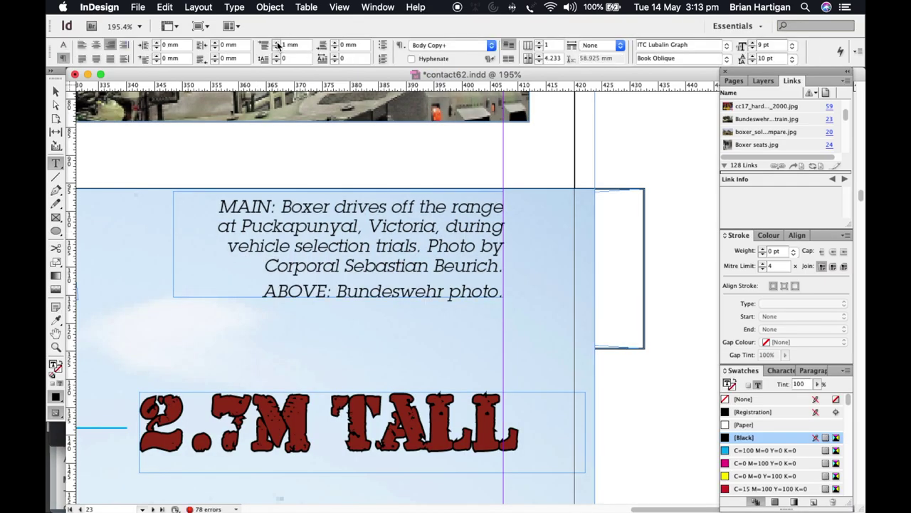
{"action": "left_click", "coordinate": [57, 91]}
{"action": "left_click", "coordinate": [669, 325]}
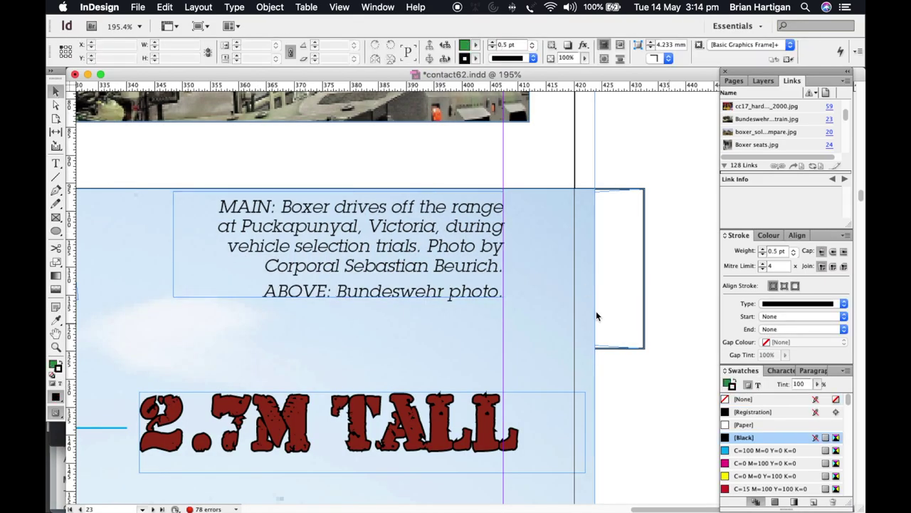
{"action": "double_click", "coordinate": [427, 245]}
{"action": "key", "text": "shift+Return"}
{"action": "key", "text": "super+z"}
{"action": "key", "text": "Escape"}
Save the document with the whole spread in view
{"action": "left_click", "coordinate": [703, 332]}
{"action": "key", "text": "super+alt+0"}
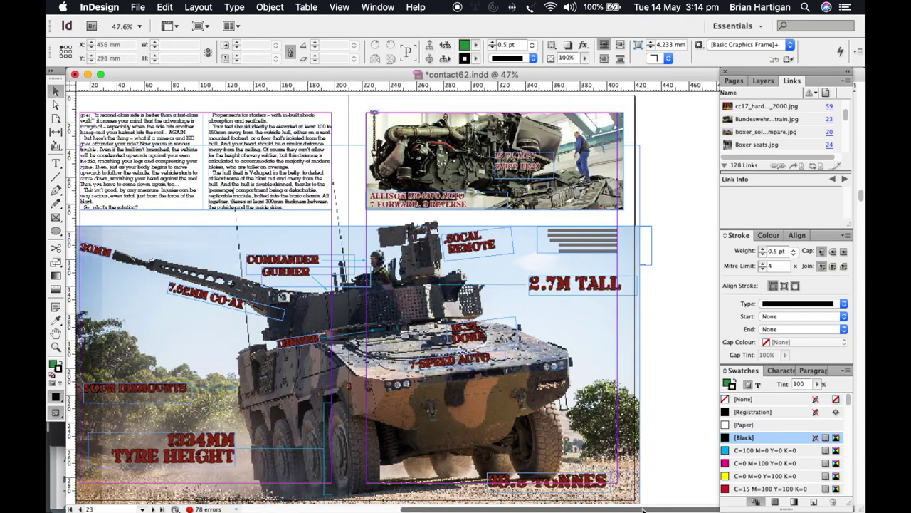
{"action": "key", "text": "super+s"}
Copy the Land Forces caption into the gap between the photos on page 21 and stretch its frame to 184.6 mm wide
{"action": "scroll", "coordinate": [681, 372], "scroll_direction": "down", "scroll_amount": 5}
{"action": "scroll", "coordinate": [681, 373], "scroll_direction": "up", "scroll_amount": 2}
{"action": "left_click", "coordinate": [326, 126]}
{"action": "scroll", "coordinate": [91, 379], "scroll_direction": "up", "scroll_amount": 10}
{"action": "key", "text": "super+space"}
{"action": "left_click_drag", "start_coordinate": [446, 127], "coordinate": [702, 310]}
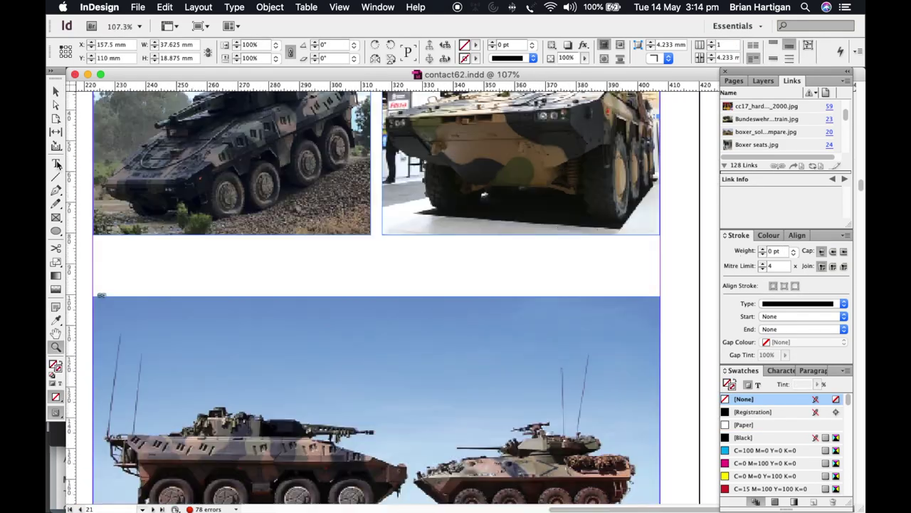
{"action": "key", "text": "super+v"}
{"action": "left_click_drag", "start_coordinate": [443, 276], "coordinate": [128, 250]}
{"action": "left_click_drag", "start_coordinate": [207, 243], "coordinate": [660, 242]}
Align the page 21 caption text to the top of its frame and to the left
{"action": "right_click", "coordinate": [196, 252]}
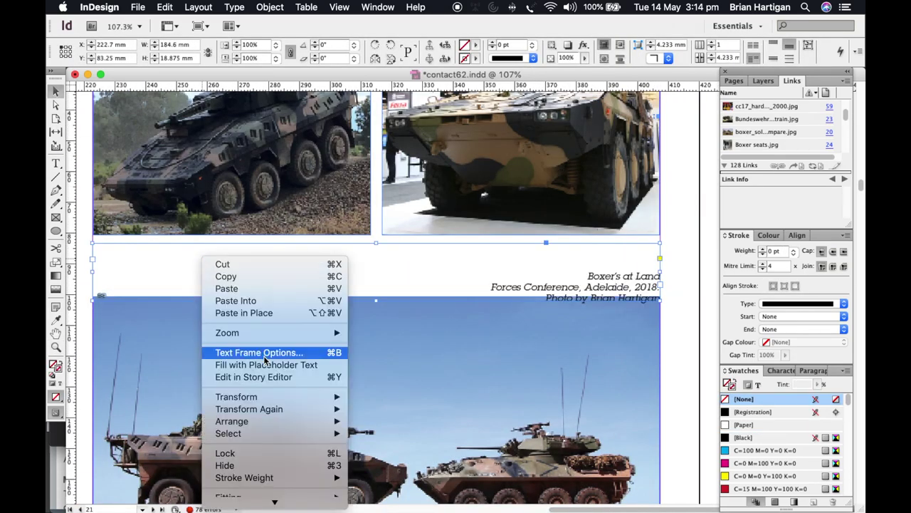
{"action": "left_click", "coordinate": [264, 354]}
{"action": "left_click", "coordinate": [343, 220]}
{"action": "left_click", "coordinate": [334, 202]}
{"action": "left_click", "coordinate": [400, 301]}
{"action": "double_click", "coordinate": [549, 268]}
{"action": "key", "text": "super+a"}
{"action": "key", "text": "super+shift+l"}
{"action": "left_click", "coordinate": [89, 179]}
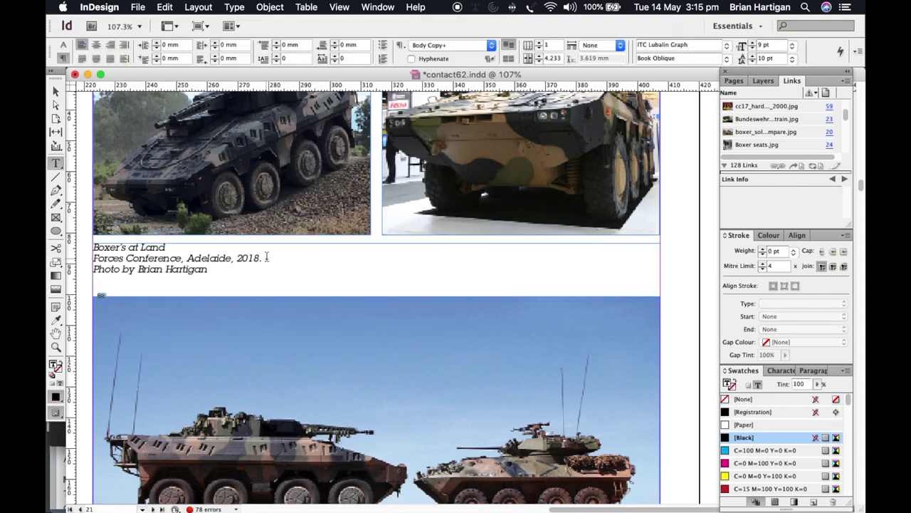
Replace the caption sentence with "LEFT:" followed by the Exercise Chong Ju description copied from the Defence image page
{"action": "left_click_drag", "start_coordinate": [261, 258], "coordinate": [94, 244]}
{"action": "type", "text": "LEFT."}
{"action": "key", "text": "super+Tab"}
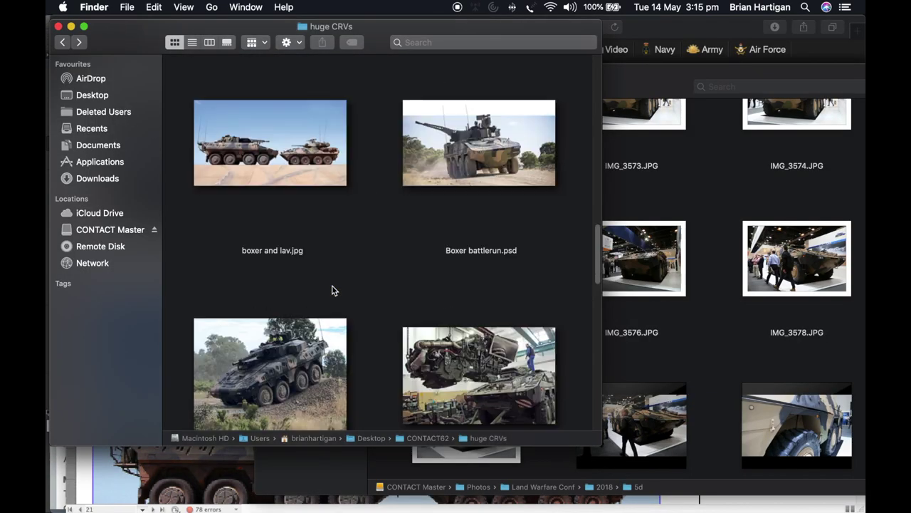
{"action": "scroll", "coordinate": [334, 289], "scroll_direction": "up", "scroll_amount": 3}
{"action": "left_click", "coordinate": [269, 283]}
{"action": "key", "text": "Return"}
{"action": "key", "text": "super+Tab"}
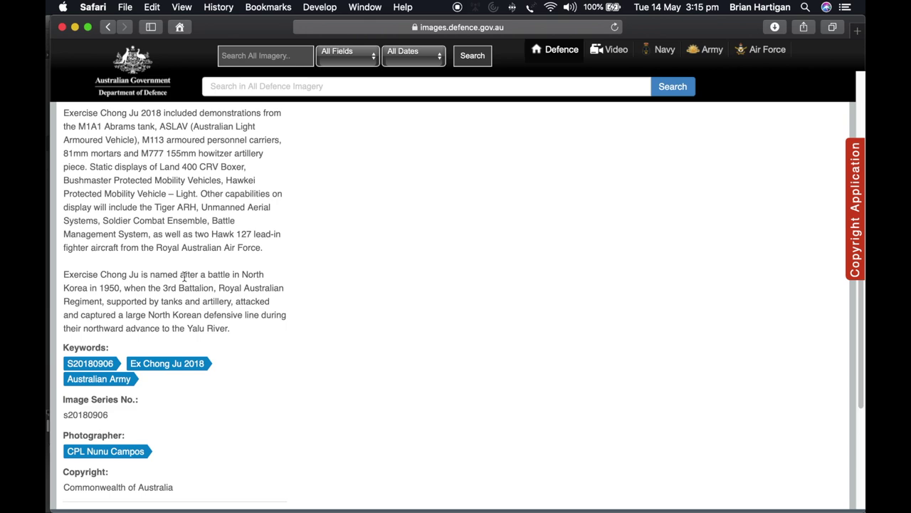
{"action": "scroll", "coordinate": [179, 266], "scroll_direction": "up", "scroll_amount": 6}
{"action": "left_click_drag", "start_coordinate": [63, 236], "coordinate": [164, 264]}
{"action": "key", "text": "super+c"}
{"action": "key", "text": "super+Tab"}
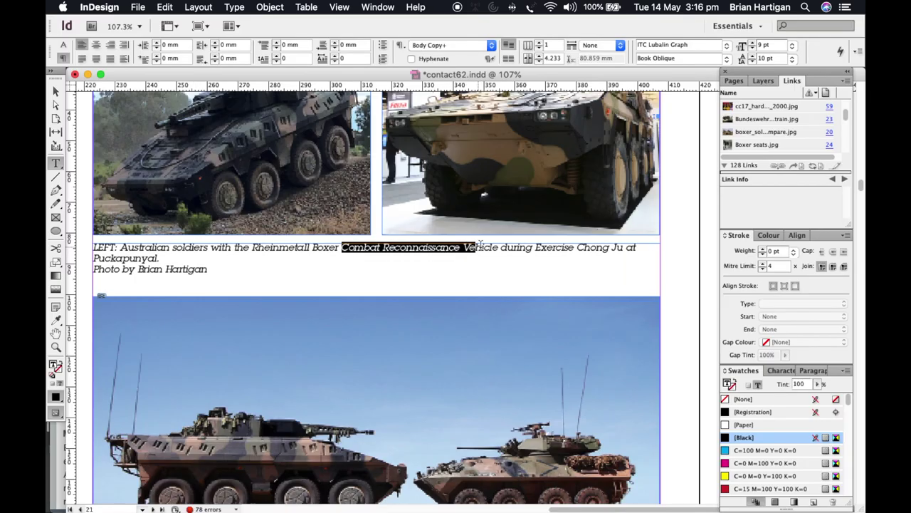
Shorten the caption to "Aussie soldiers with the Boxer CRV during Ex Chong Ju, Puckapunyal, 2018." and credit the photographer
{"action": "key", "text": "BackSpace"}
{"action": "key", "text": "BackSpace"}
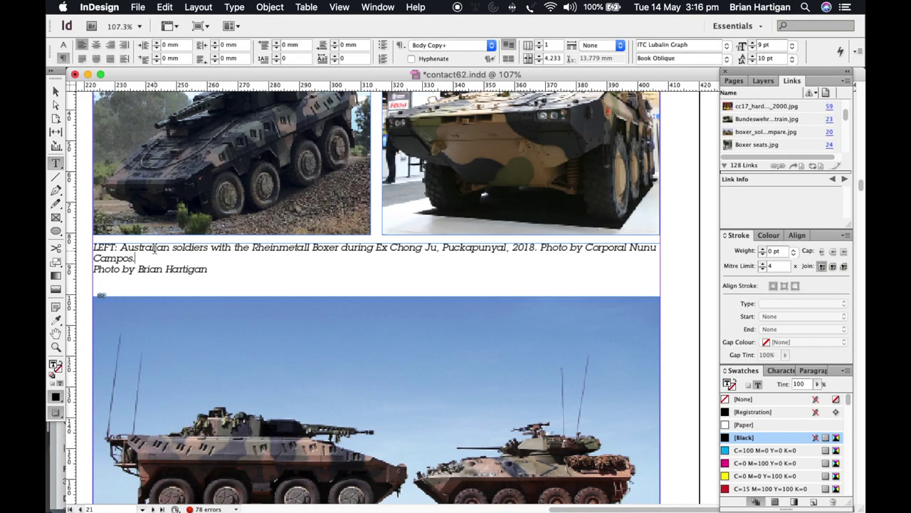
{"action": "double_click", "coordinate": [145, 247]}
{"action": "type", "text": "Aussie"}
{"action": "double_click", "coordinate": [275, 248]}
{"action": "key", "text": "BackSpace"}
{"action": "left_click", "coordinate": [264, 247]}
{"action": "type", "text": "CRV"}
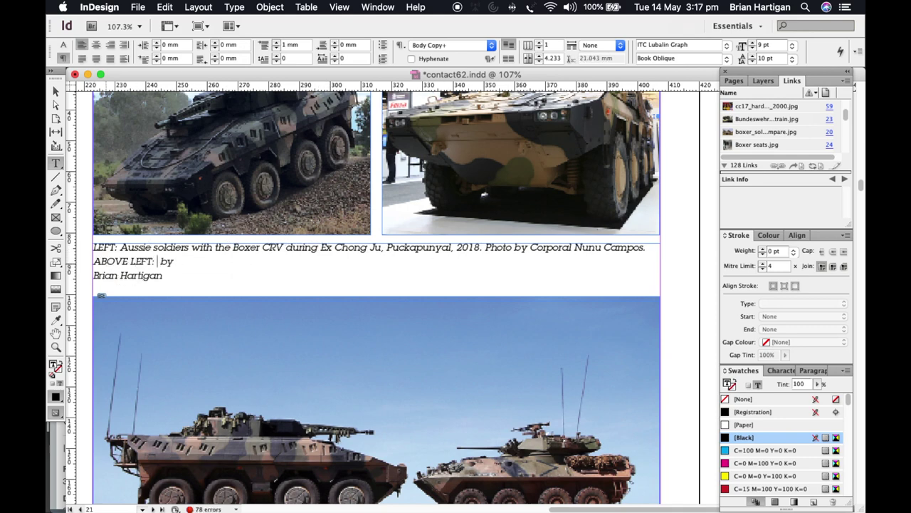
Add "ABOVE LEFT: Boxer negotiates an obstacle at Puckapunyal's driver training circuit." to the captions, using the Defence image details
{"action": "scroll", "coordinate": [378, 299], "scroll_direction": "up", "scroll_amount": 3}
{"action": "key", "text": "super+Tab"}
{"action": "left_click", "coordinate": [261, 230]}
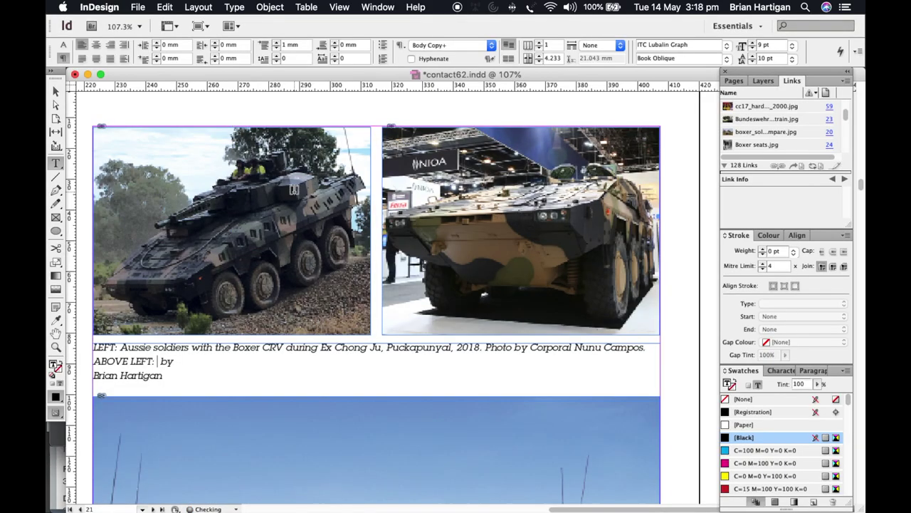
{"action": "key", "text": "super+Tab"}
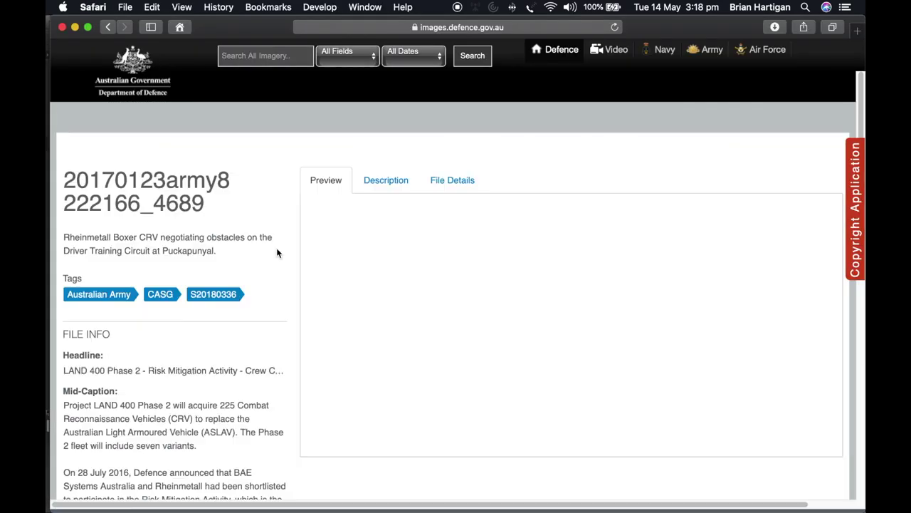
{"action": "scroll", "coordinate": [244, 155], "scroll_direction": "down", "scroll_amount": 10}
{"action": "scroll", "coordinate": [229, 221], "scroll_direction": "up", "scroll_amount": 5}
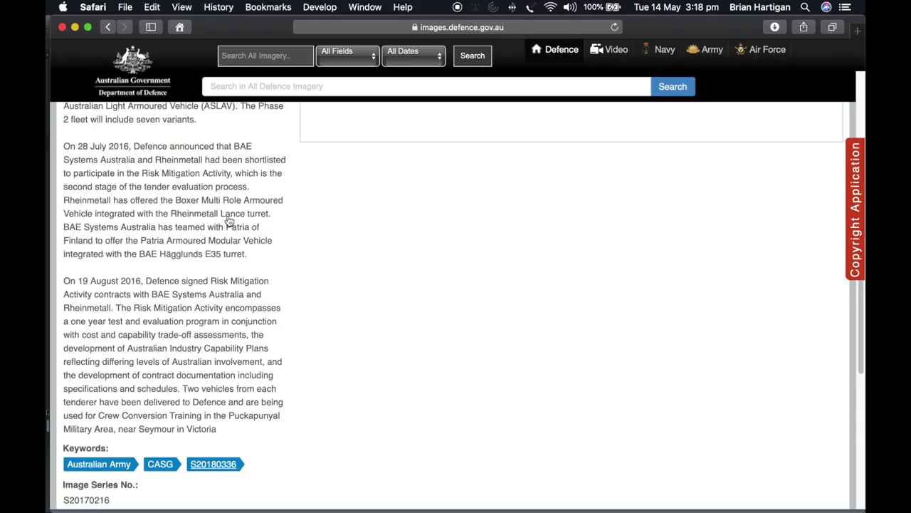
{"action": "scroll", "coordinate": [229, 221], "scroll_direction": "up", "scroll_amount": 5}
{"action": "key", "text": "super+Tab"}
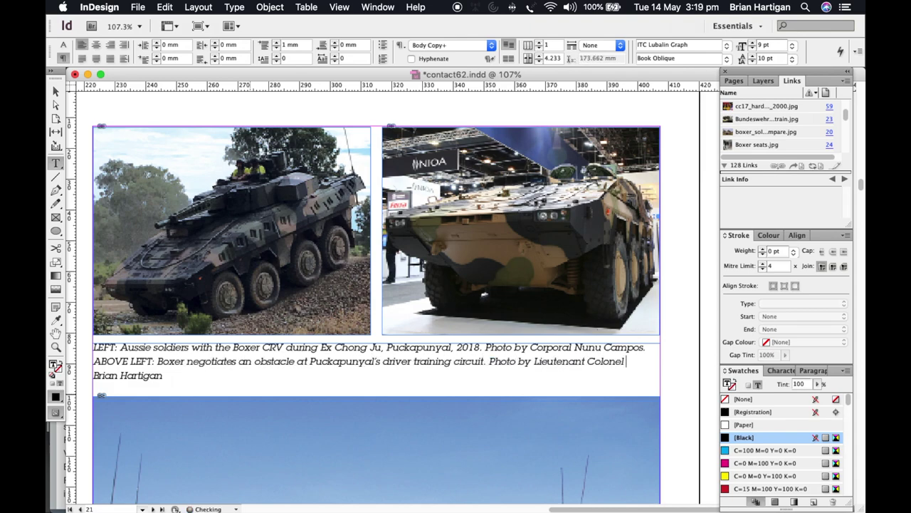
Complete the "ABOVE LEFT" photo credit with the photographer's name from the Defence image page
{"action": "key", "text": "super+Tab"}
{"action": "key", "text": "super+Tab"}
{"action": "type", "text": "Chris McKendry"}
{"action": "key", "text": "super+Tab"}
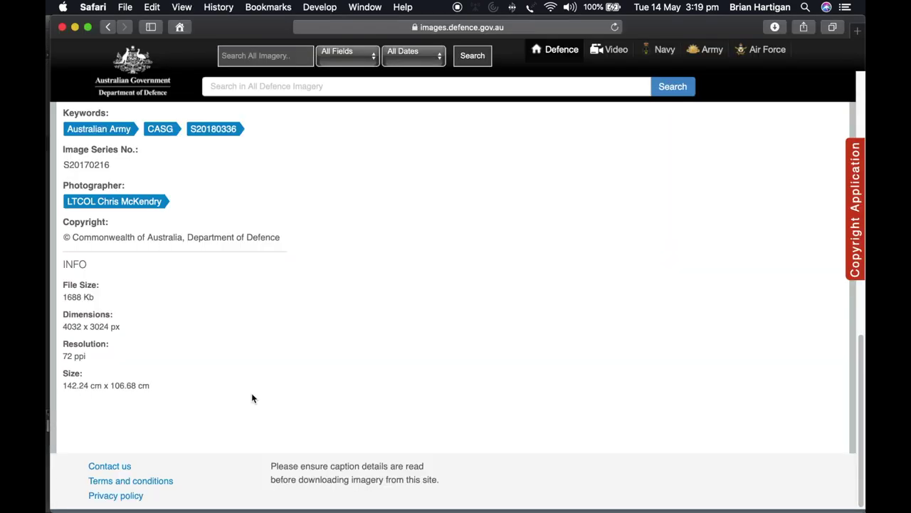
{"action": "key", "text": "super+Tab"}
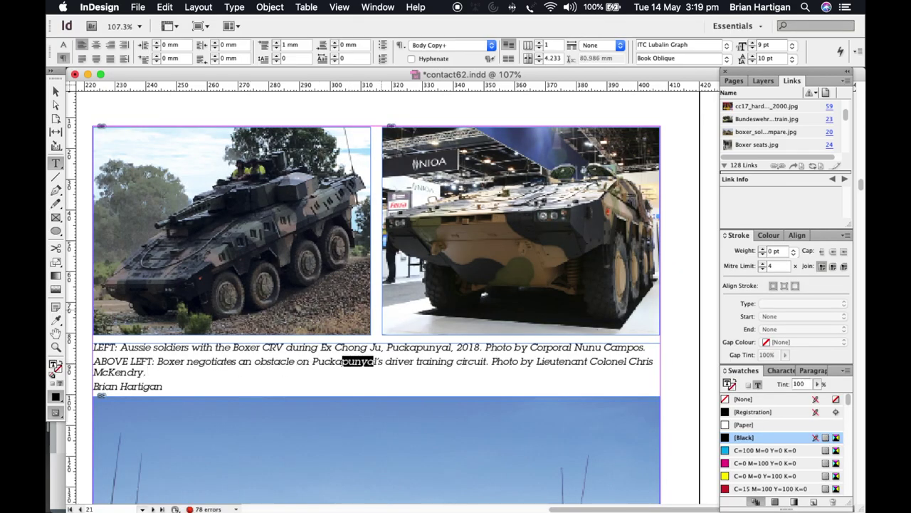
Shorten the "ABOVE LEFT" caption to "Boxer negotiates an obstacle on Puckapunyal."
{"action": "left_click_drag", "start_coordinate": [442, 361], "coordinate": [479, 361]}
{"action": "key", "text": "BackSpace"}
{"action": "key", "text": "BackSpace"}
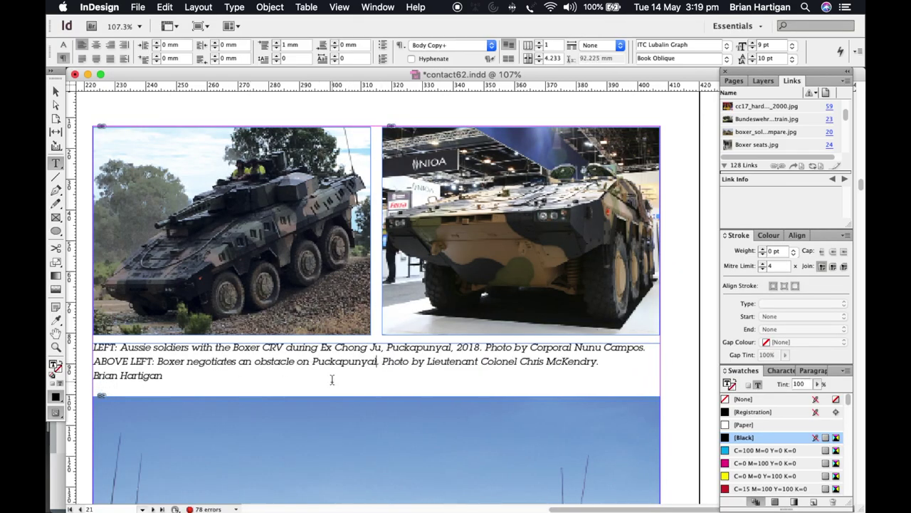
{"action": "key", "text": "BackSpace"}
{"action": "type", "text": "driver-training"}
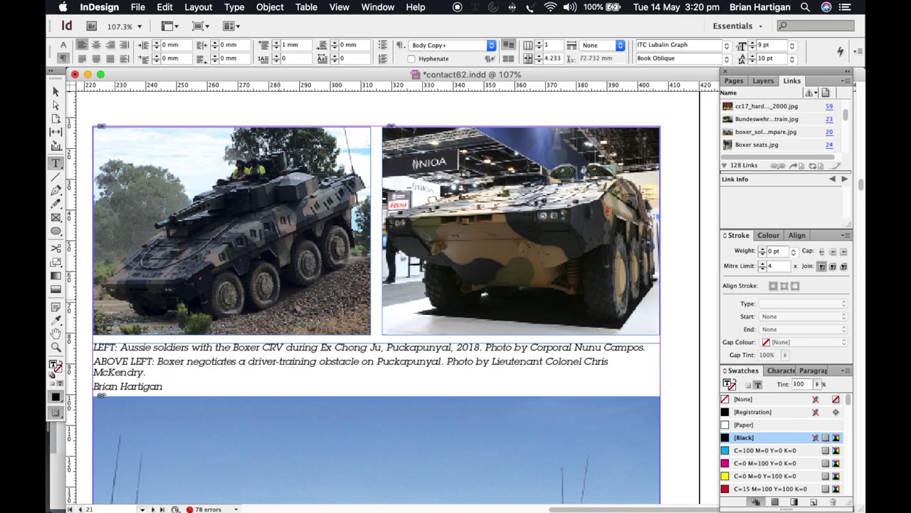
{"action": "key", "text": "BackSpace"}
{"action": "key", "text": "BackSpace"}
{"action": "key", "text": "BackSpace"}
{"action": "key", "text": "BackSpace"}
{"action": "key", "text": "BackSpace"}
{"action": "key", "text": "BackSpace"}
{"action": "key", "text": "BackSpace"}
{"action": "key", "text": "BackSpace"}
{"action": "key", "text": "BackSpace"}
{"action": "key", "text": "BackSpace"}
{"action": "key", "text": "BackSpace"}
{"action": "key", "text": "BackSpace"}
{"action": "key", "text": "BackSpace"}
{"action": "key", "text": "BackSpace"}
{"action": "key", "text": "BackSpace"}
{"action": "key", "text": "BackSpace"}
{"action": "type", "text": "ndry."}
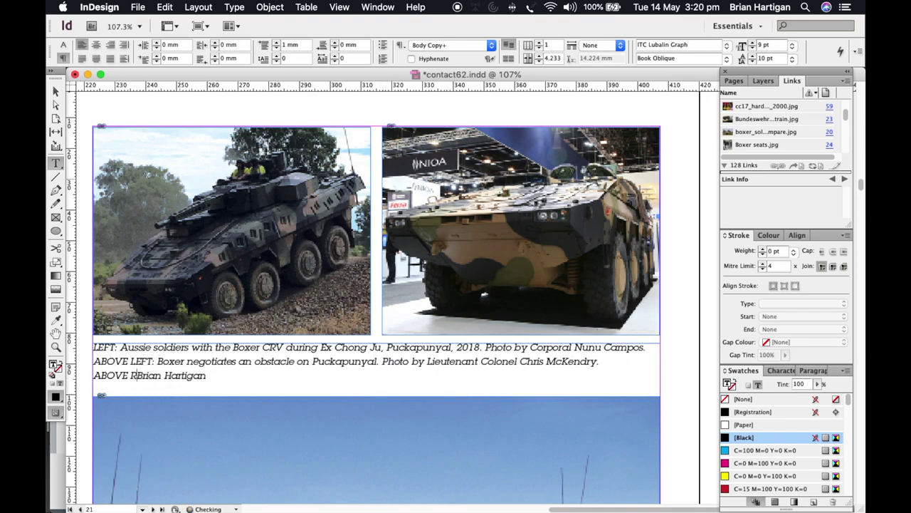
Delete the exhibition-hall vehicle photo from the right-hand picture frame at the top of page 21, keeping the empty frame
{"action": "scroll", "coordinate": [176, 194], "scroll_direction": "down", "scroll_amount": 10}
{"action": "scroll", "coordinate": [571, 504], "scroll_direction": "left", "scroll_amount": 2}
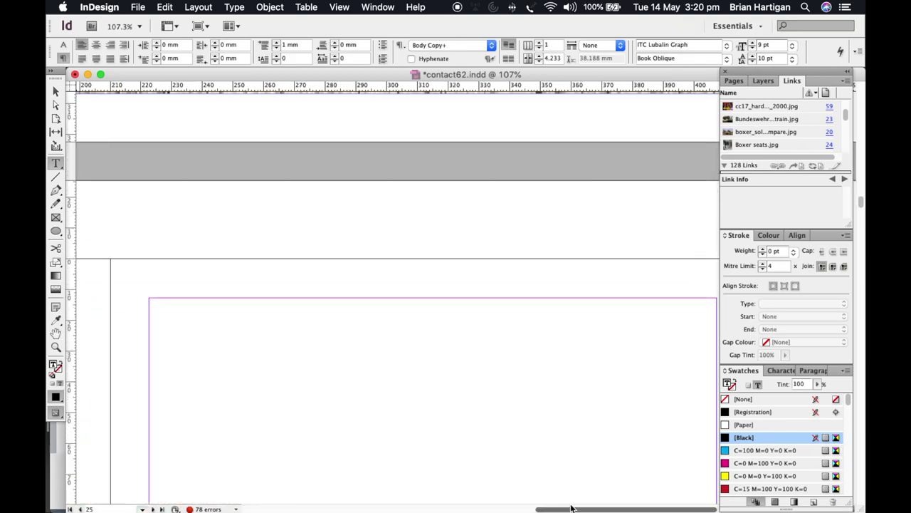
{"action": "scroll", "coordinate": [518, 295], "scroll_direction": "up", "scroll_amount": 7}
{"action": "scroll", "coordinate": [517, 295], "scroll_direction": "up", "scroll_amount": 5}
{"action": "left_click", "coordinate": [468, 238], "text": "super"}
{"action": "key", "text": "Delete"}
{"action": "key", "text": "v"}
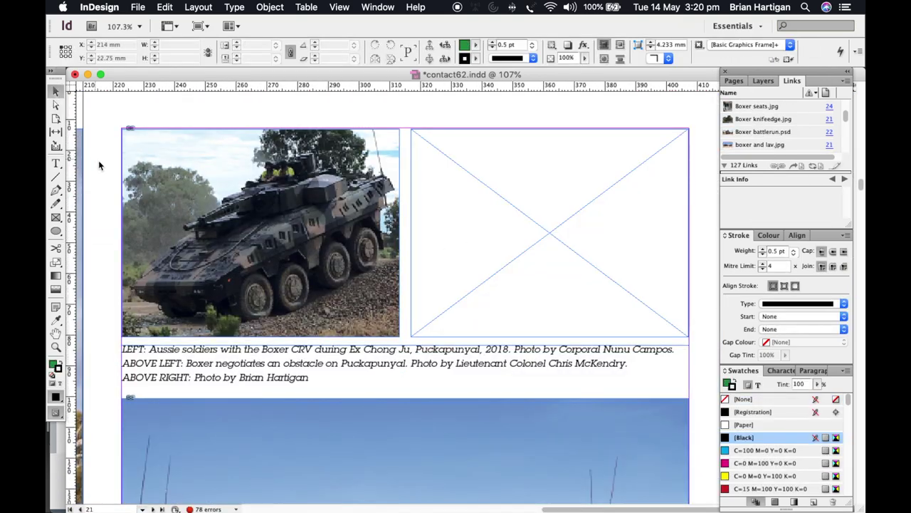
{"action": "left_click_drag", "start_coordinate": [97, 167], "coordinate": [98, 246]}
Find 20161206ran8100087_065.jpg, the vehicle interior photo, in the huge CRVs folder and open it in Photoshop
{"action": "key", "text": "super+Tab"}
{"action": "scroll", "coordinate": [372, 266], "scroll_direction": "up", "scroll_amount": 10}
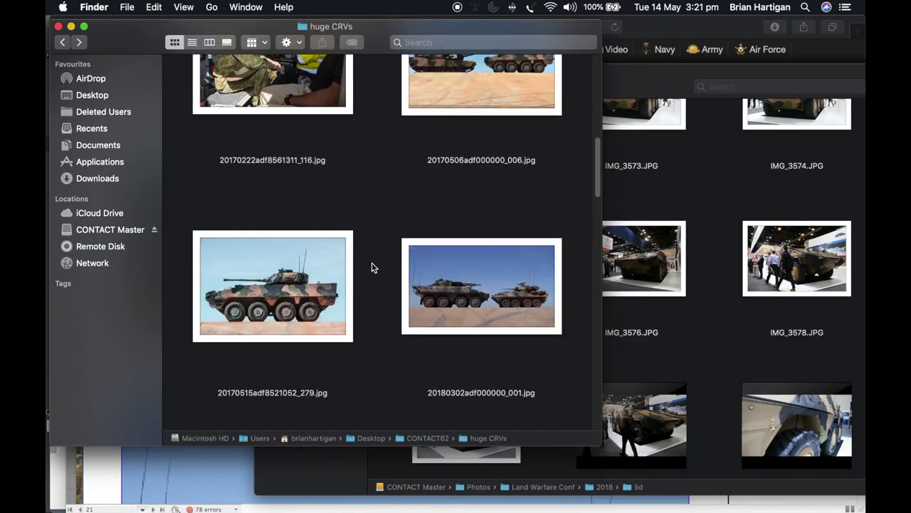
{"action": "left_click", "coordinate": [323, 268]}
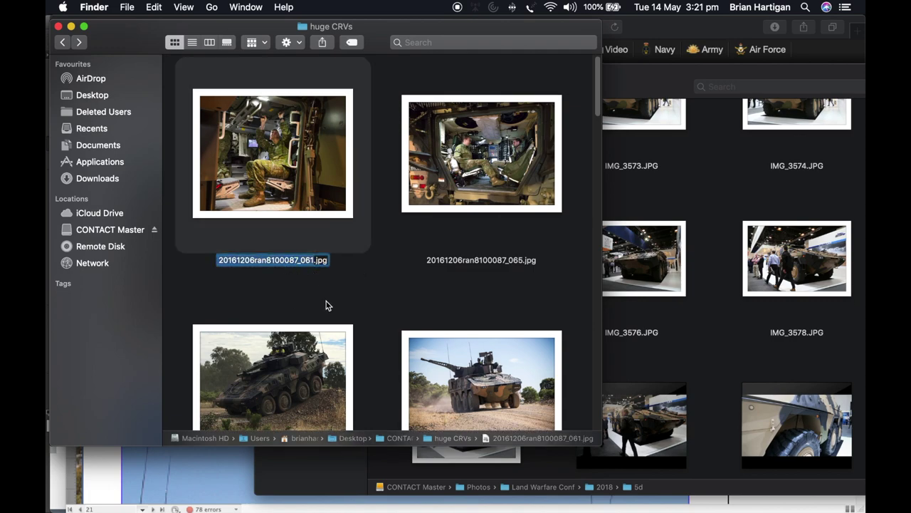
{"action": "key", "text": "super+Tab"}
{"action": "key", "text": "super+Tab"}
{"action": "left_click", "coordinate": [481, 211]}
{"action": "left_click", "coordinate": [481, 224]}
{"action": "left_click_drag", "start_coordinate": [482, 171], "coordinate": [236, 492]}
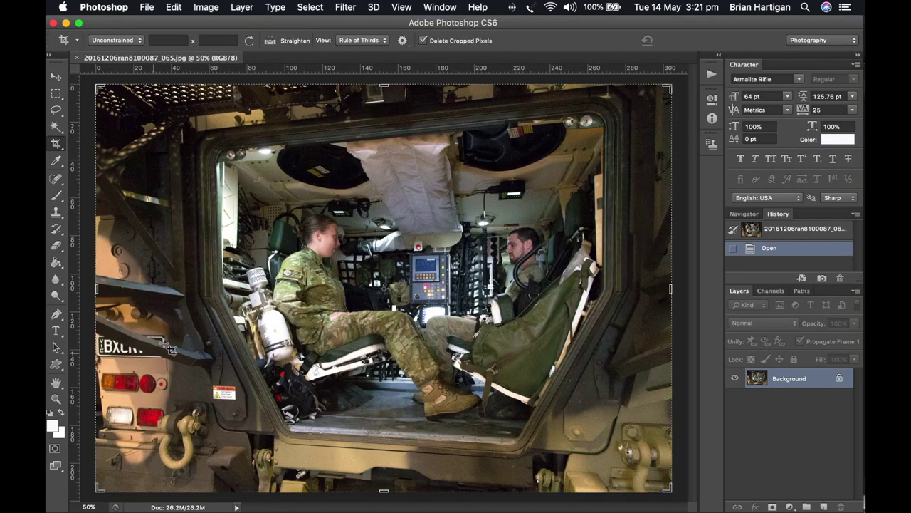
Resize the vehicle interior photo to 111 mm wide at 300 pixels per inch
{"action": "left_click", "coordinate": [206, 7]}
{"action": "left_click", "coordinate": [220, 117]}
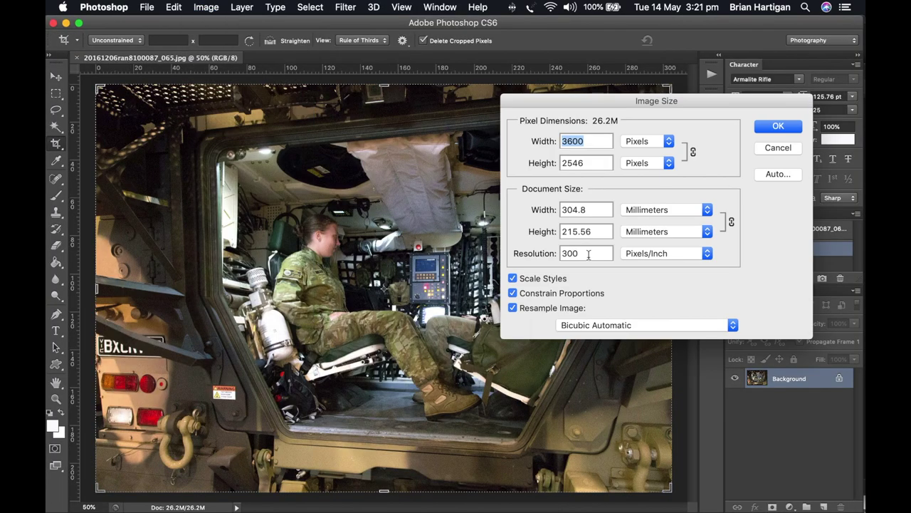
{"action": "double_click", "coordinate": [575, 210]}
{"action": "type", "text": "111"}
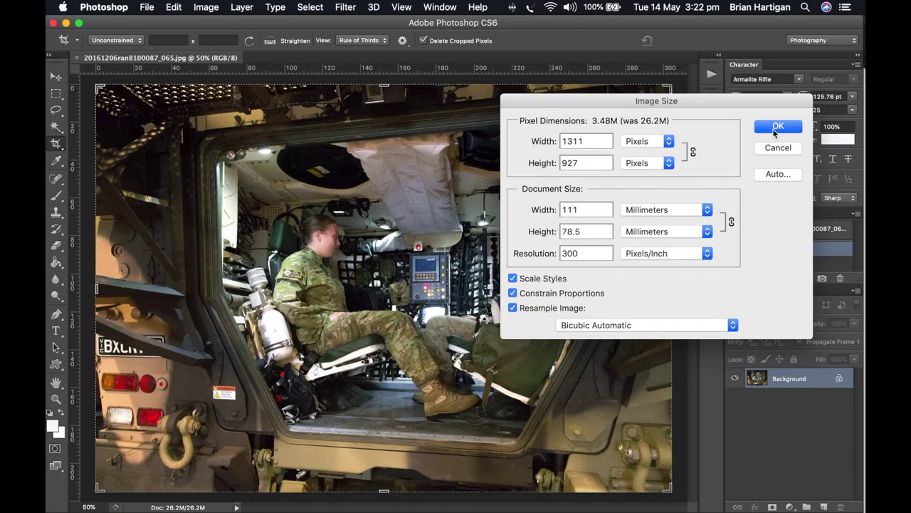
{"action": "left_click", "coordinate": [778, 126]}
Save the resized interior photo as "Boxer seats with soldiers.jpg" at JPEG quality 5
{"action": "left_click", "coordinate": [146, 7]}
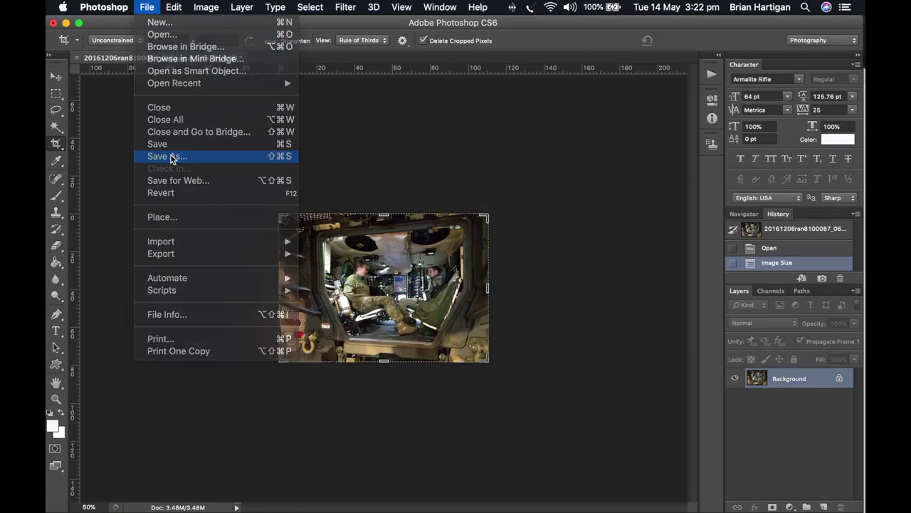
{"action": "left_click", "coordinate": [171, 157]}
{"action": "type", "text": "rs"}
{"action": "key", "text": "Return"}
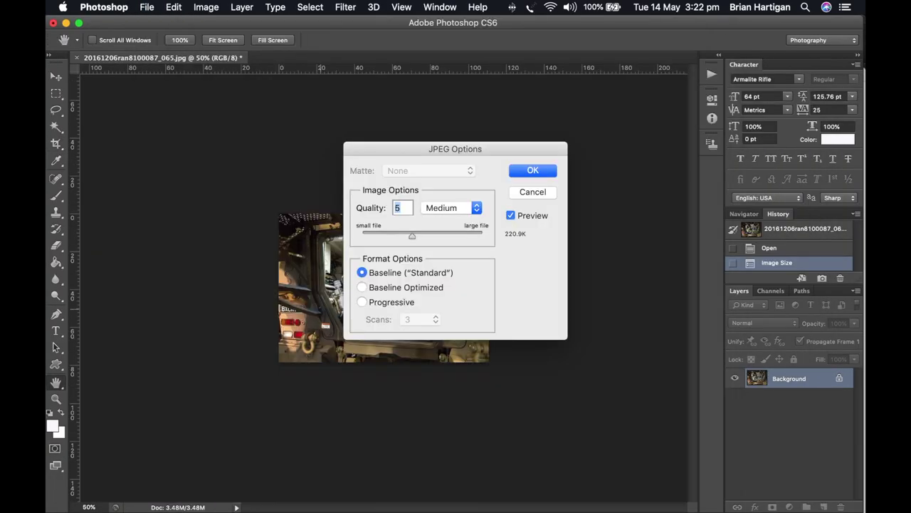
{"action": "key", "text": "Return"}
Switch to InDesign, place Boxer seats with soldiers.jpg in the empty frame on page 21, and reposition the image within it
{"action": "key", "text": "super+Tab"}
{"action": "key", "text": "super+d"}
{"action": "scroll", "coordinate": [440, 159], "scroll_direction": "down", "scroll_amount": 4}
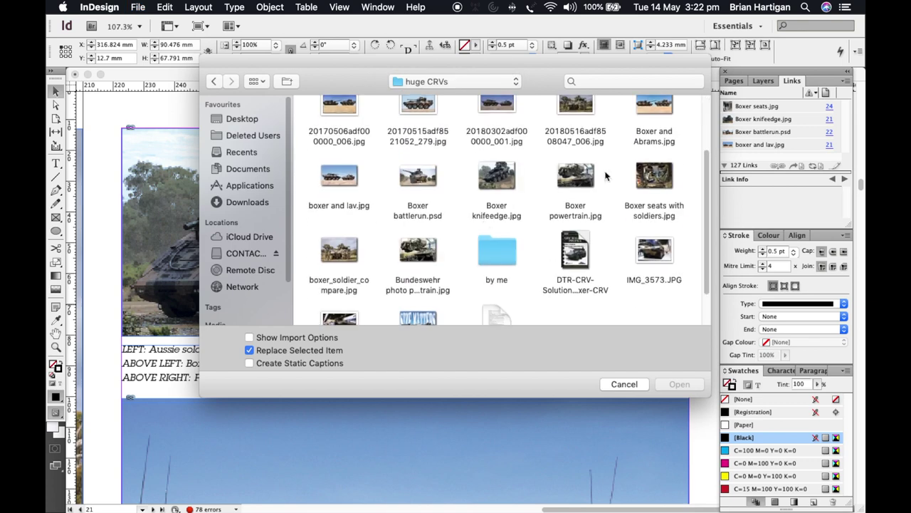
{"action": "double_click", "coordinate": [645, 173]}
{"action": "key", "text": "a"}
{"action": "left_click_drag", "start_coordinate": [514, 277], "coordinate": [472, 277]}
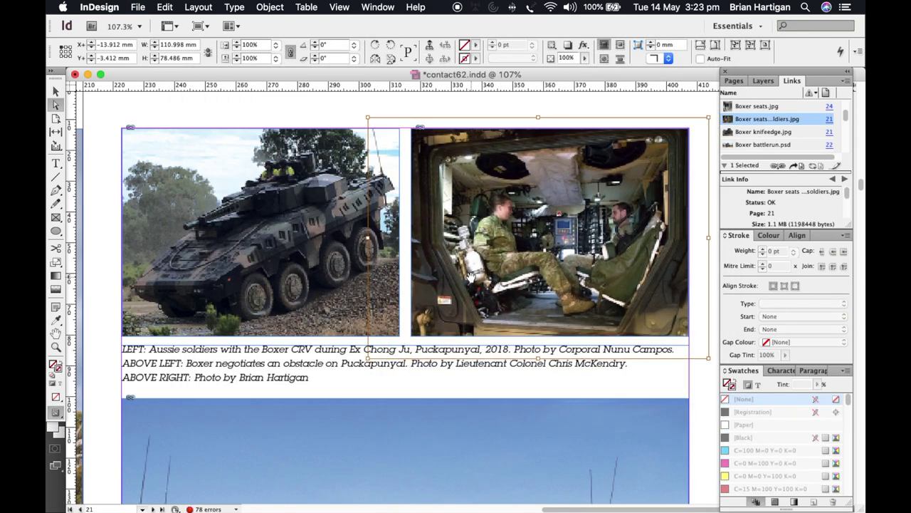
Replace the photographer in the "ABOVE RIGHT" credit with the rank and name given on the Defence image page
{"action": "key", "text": "super+shift+a"}
{"action": "key", "text": "t"}
{"action": "left_click", "coordinate": [195, 378]}
{"action": "key", "text": "super+Tab"}
{"action": "key", "text": "super+Tab"}
{"action": "key", "text": "super+Tab"}
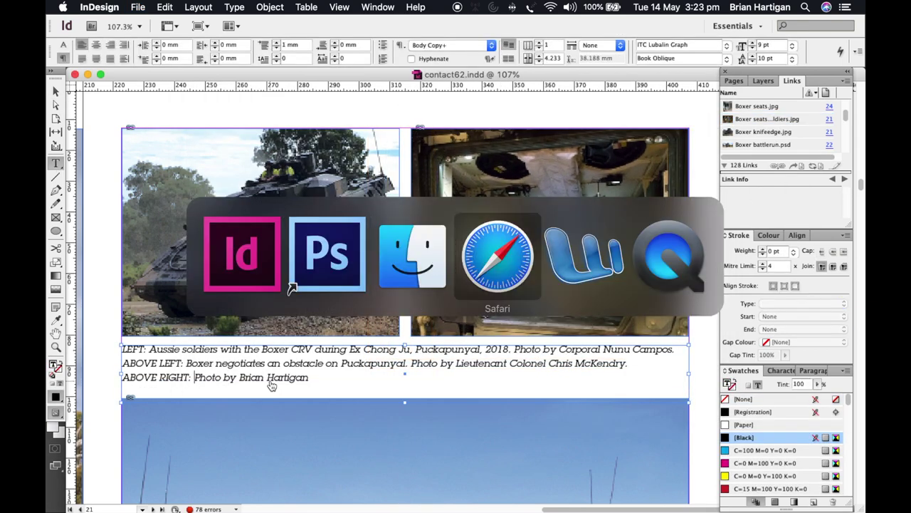
{"action": "left_click", "coordinate": [246, 86]}
{"action": "key", "text": "super+v"}
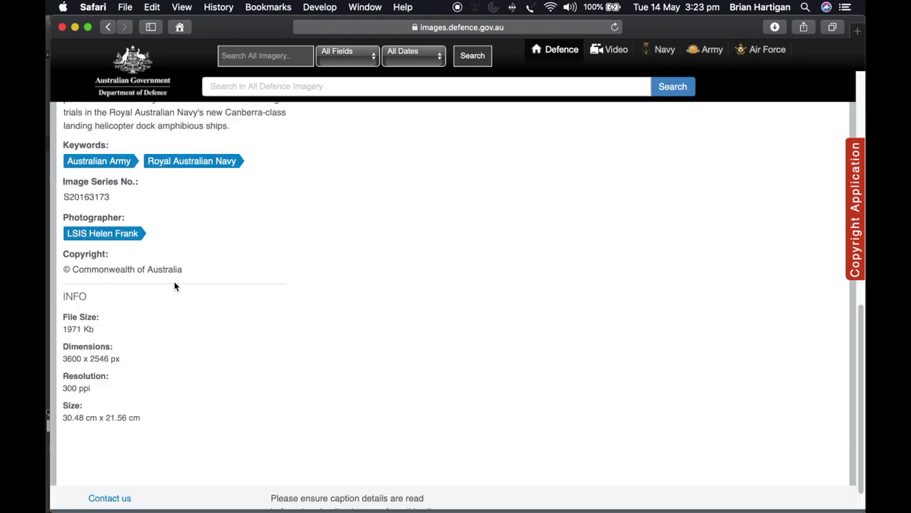
{"action": "key", "text": "super+Tab"}
{"action": "left_click_drag", "start_coordinate": [239, 378], "coordinate": [306, 376]}
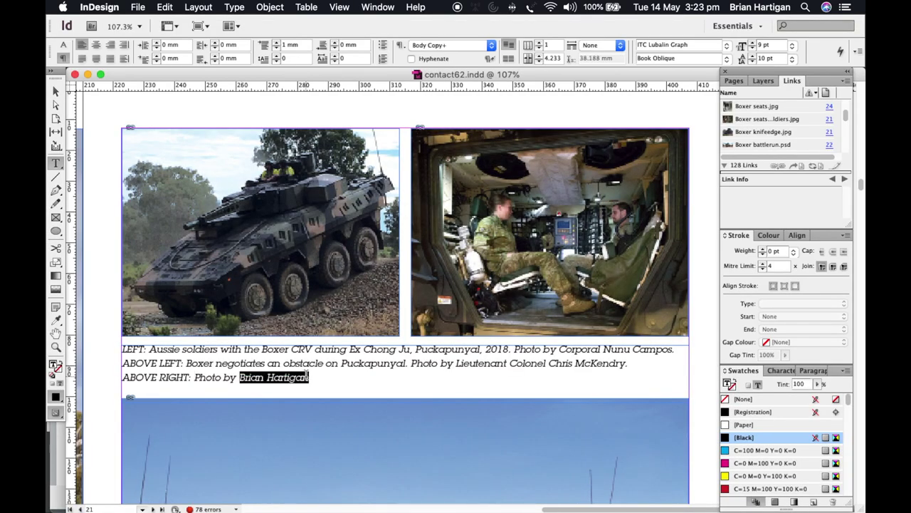
{"action": "type", "text": "Helen Frank."}
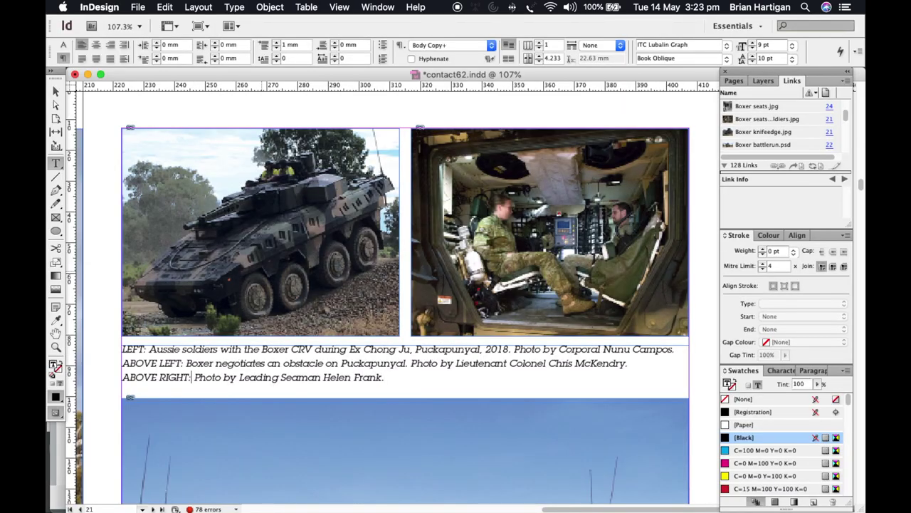
Find 20170506adf000000_004.jpg, the Boxer and Abrams tank photo, in the huge CRVs folder and open it in Photoshop
{"action": "key", "text": "super+Tab"}
{"action": "left_click_drag", "start_coordinate": [163, 237], "coordinate": [143, 246]}
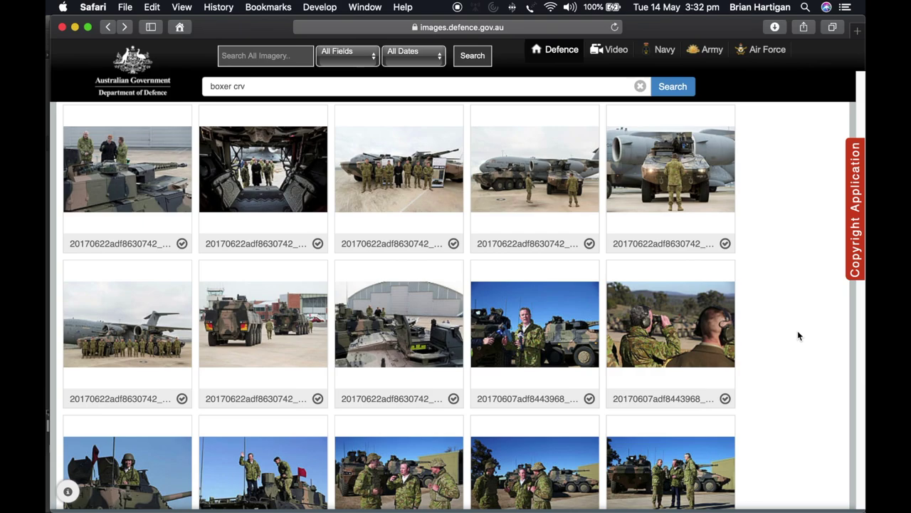
{"action": "scroll", "coordinate": [797, 331], "scroll_direction": "up", "scroll_amount": 5}
{"action": "key", "text": "super+Tab"}
{"action": "left_click", "coordinate": [302, 222]}
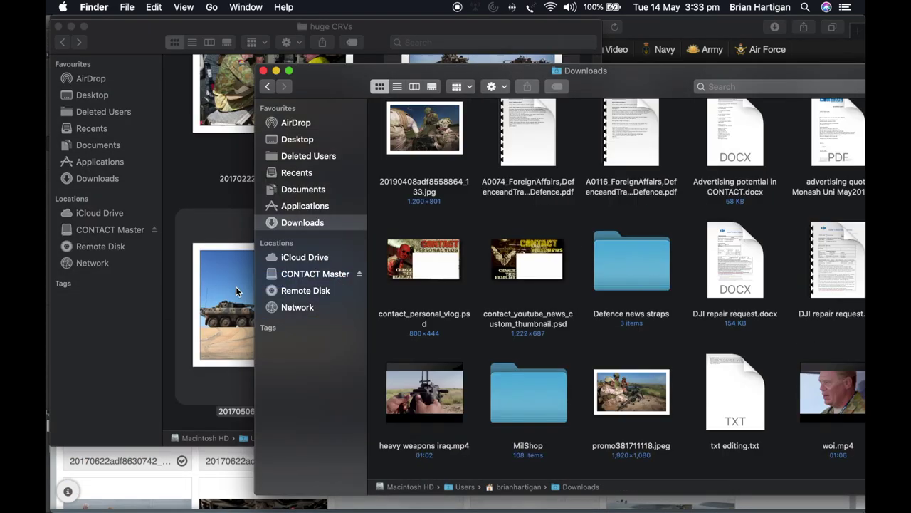
{"action": "left_click", "coordinate": [236, 286]}
{"action": "left_click_drag", "start_coordinate": [315, 357], "coordinate": [333, 493]}
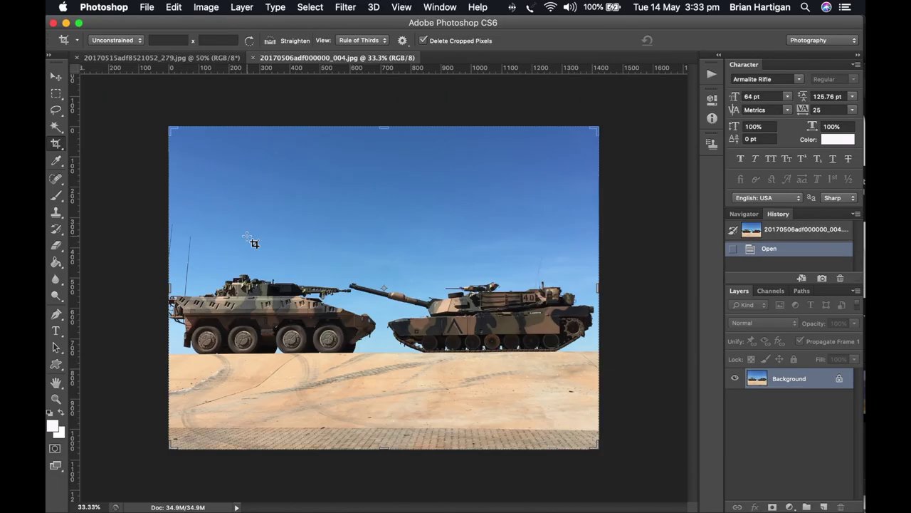
Set the Boxer and Abrams photo's document width to 422 mm
{"action": "left_click", "coordinate": [206, 7]}
{"action": "left_click", "coordinate": [221, 117]}
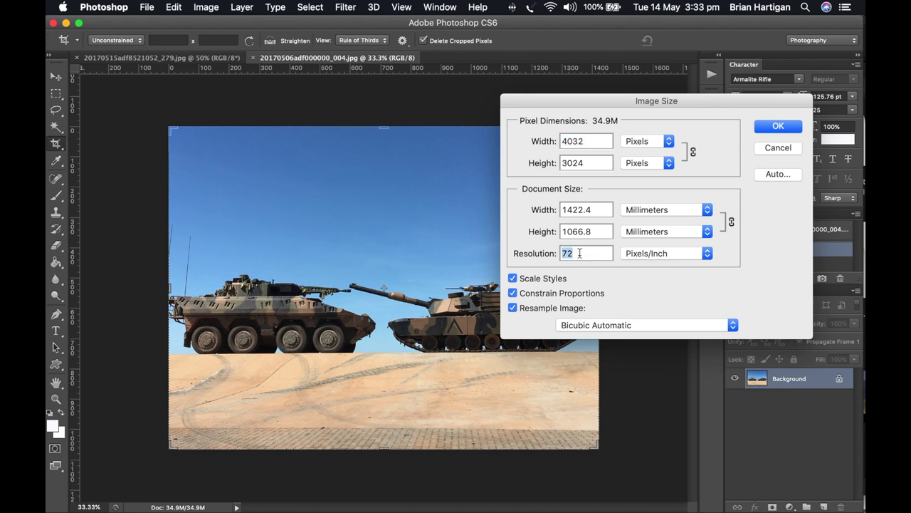
{"action": "left_click", "coordinate": [513, 307]}
{"action": "type", "text": "300"}
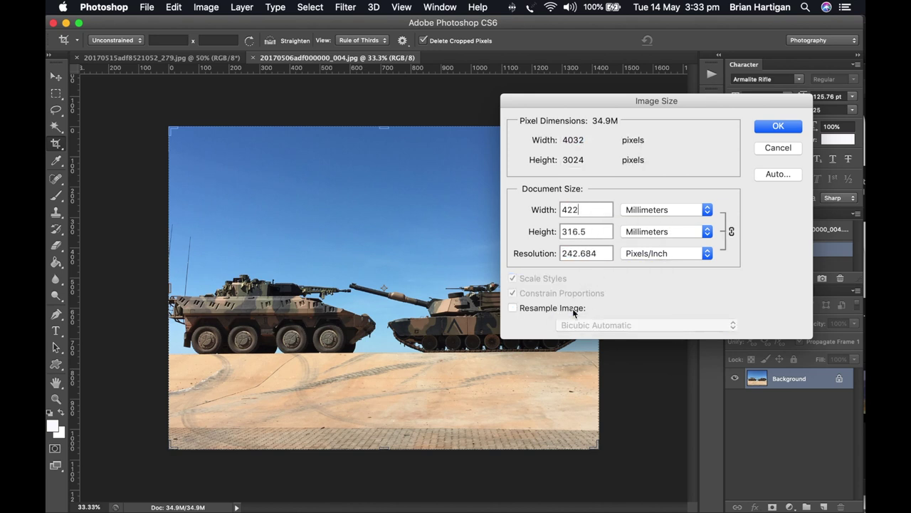
{"action": "left_click", "coordinate": [574, 312]}
{"action": "key", "text": "Return"}
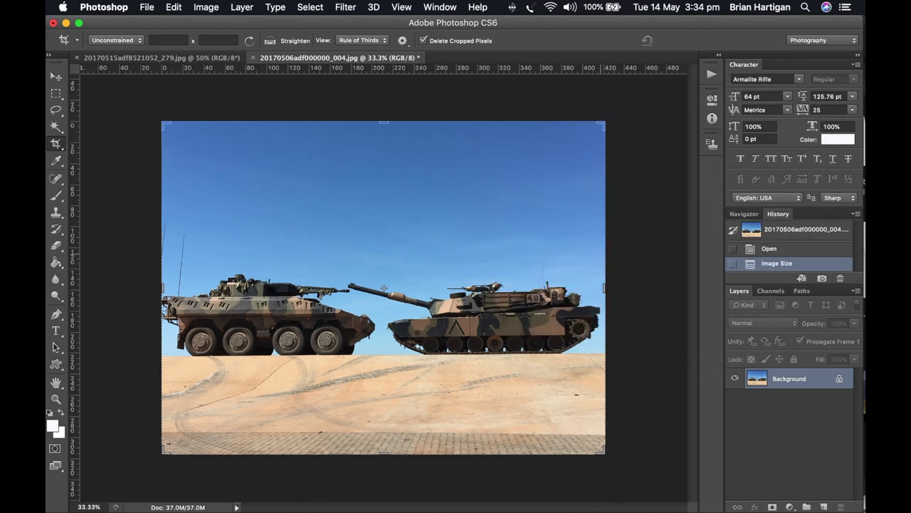
Select the main sky area above and between the two vehicles with the Magic Wand at tolerance 33
{"action": "key", "text": "super+0"}
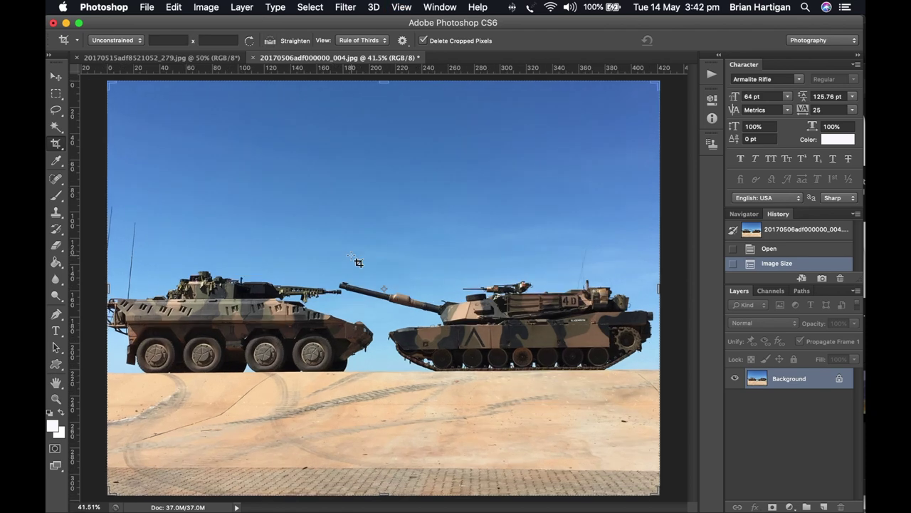
{"action": "key", "text": "w"}
{"action": "left_click", "coordinate": [211, 193]}
{"action": "left_click", "coordinate": [385, 107], "text": "shift"}
{"action": "left_click", "coordinate": [654, 292], "text": "shift"}
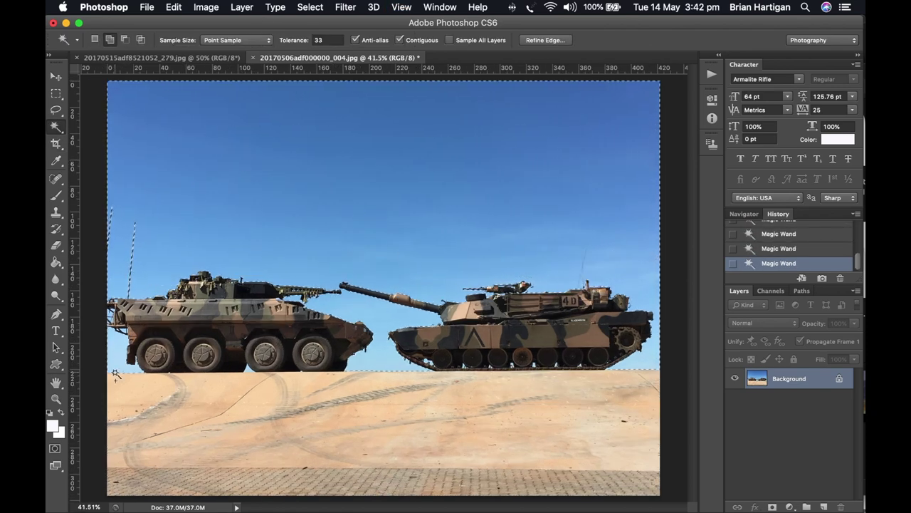
Add the small sky gaps around the Boxer's rear rack, wheels and gun to the Magic Wand selection
{"action": "scroll", "coordinate": [119, 280], "scroll_direction": "up", "scroll_amount": 6}
{"action": "left_click_drag", "start_coordinate": [356, 506], "coordinate": [332, 506]}
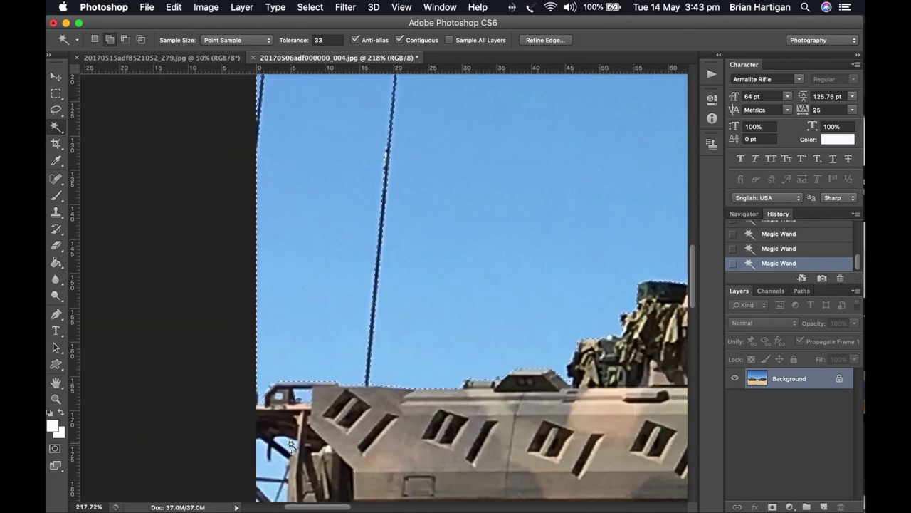
{"action": "scroll", "coordinate": [290, 445], "scroll_direction": "down", "scroll_amount": 5}
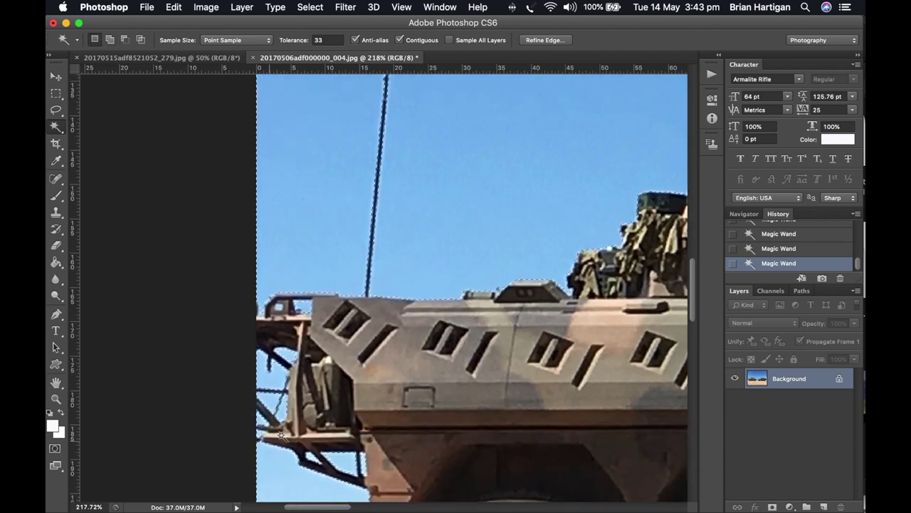
{"action": "scroll", "coordinate": [316, 382], "scroll_direction": "down", "scroll_amount": 8}
{"action": "scroll", "coordinate": [427, 392], "scroll_direction": "right", "scroll_amount": 6}
{"action": "scroll", "coordinate": [569, 332], "scroll_direction": "down", "scroll_amount": 1}
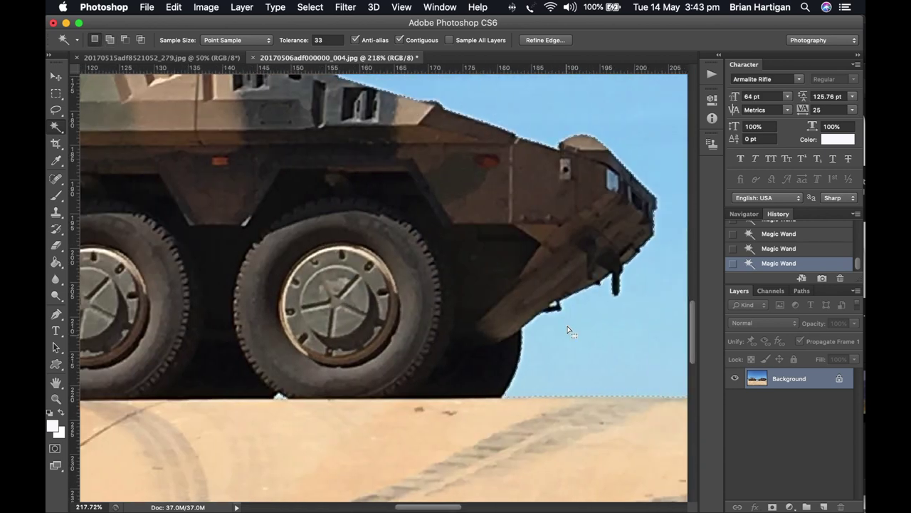
{"action": "scroll", "coordinate": [570, 331], "scroll_direction": "up", "scroll_amount": 8}
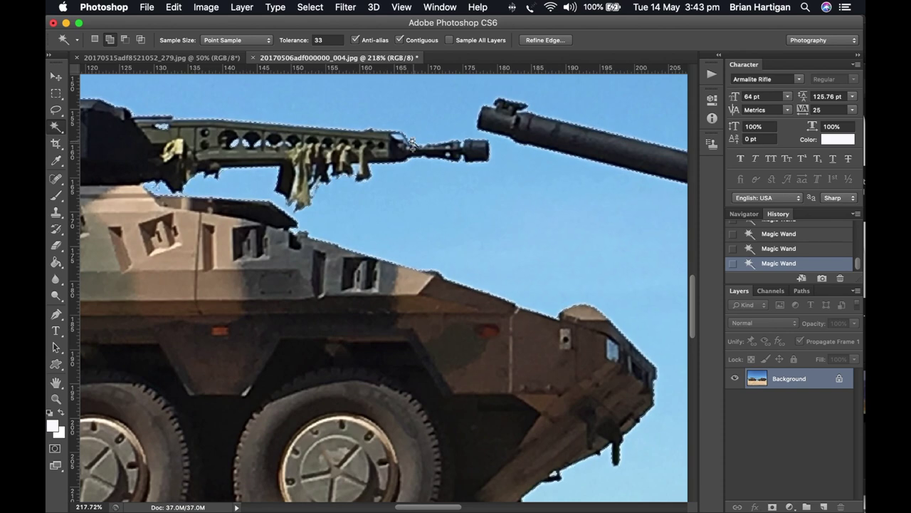
Add the small sky gaps around the Abrams tank's turret, tracks and road wheels to the selection
{"action": "scroll", "coordinate": [449, 135], "scroll_direction": "right", "scroll_amount": 10}
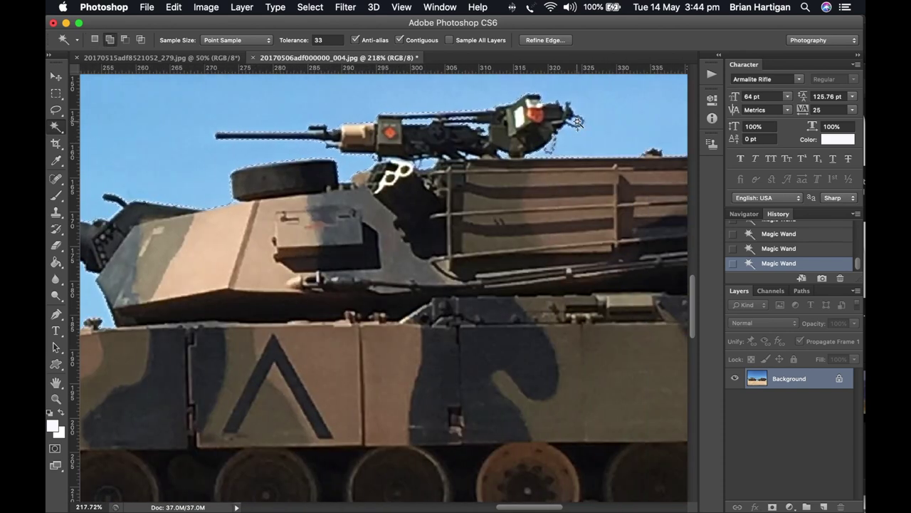
{"action": "scroll", "coordinate": [492, 108], "scroll_direction": "down", "scroll_amount": 8}
{"action": "scroll", "coordinate": [481, 458], "scroll_direction": "right", "scroll_amount": 8}
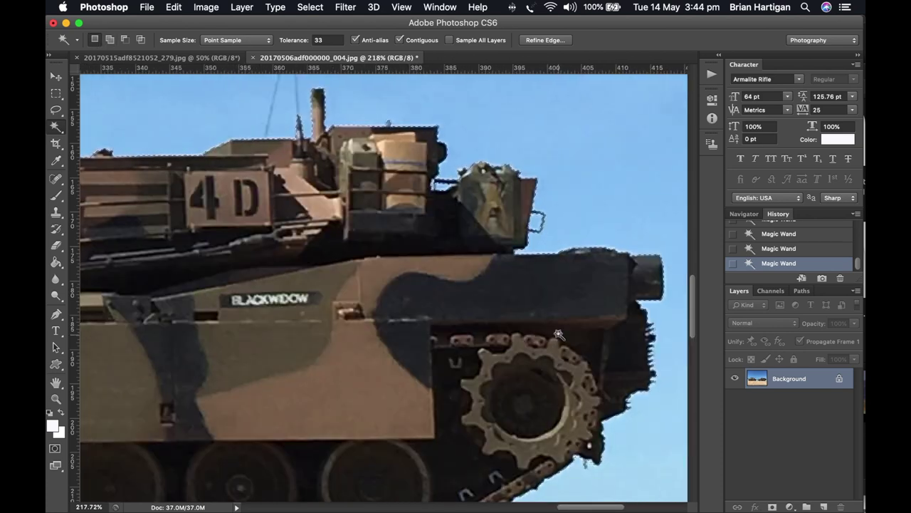
{"action": "scroll", "coordinate": [390, 434], "scroll_direction": "left", "scroll_amount": 5}
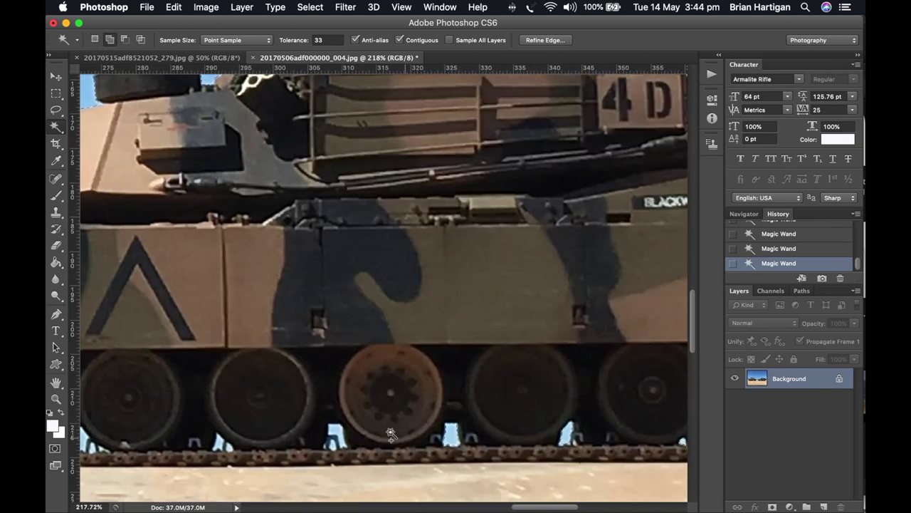
{"action": "scroll", "coordinate": [508, 500], "scroll_direction": "left", "scroll_amount": 5}
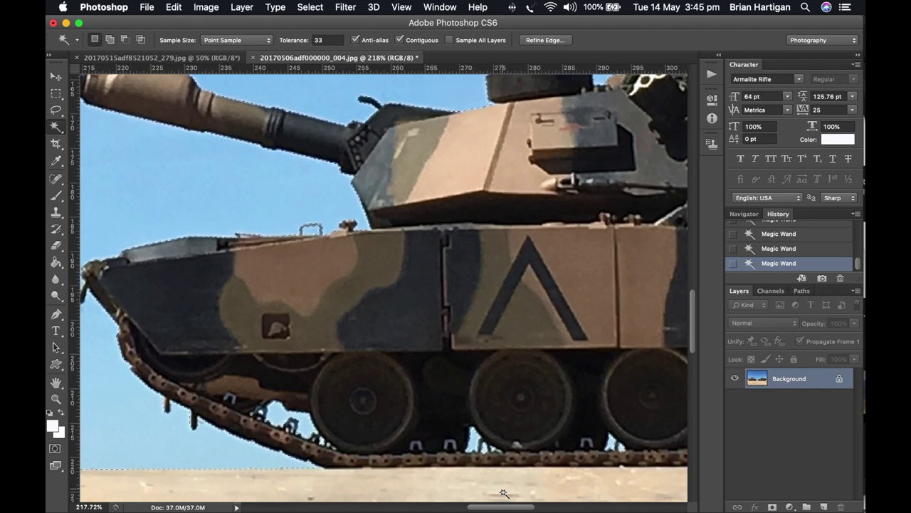
{"action": "scroll", "coordinate": [503, 492], "scroll_direction": "left", "scroll_amount": 15}
{"action": "key", "text": "super+0"}
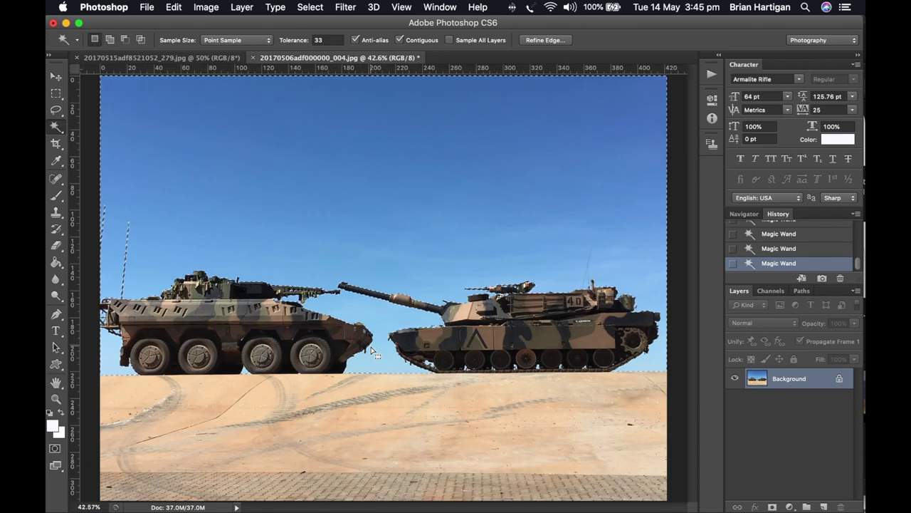
Subtract the thin antennas above the tank's turret from the sky selection with the Polygonal Lasso
{"action": "key", "text": "z"}
{"action": "left_click_drag", "start_coordinate": [567, 235], "coordinate": [600, 389]}
{"action": "scroll", "coordinate": [600, 388], "scroll_direction": "right", "scroll_amount": 8}
{"action": "scroll", "coordinate": [600, 388], "scroll_direction": "down", "scroll_amount": 5}
{"action": "scroll", "coordinate": [600, 389], "scroll_direction": "up", "scroll_amount": 2}
{"action": "left_click", "coordinate": [56, 111]}
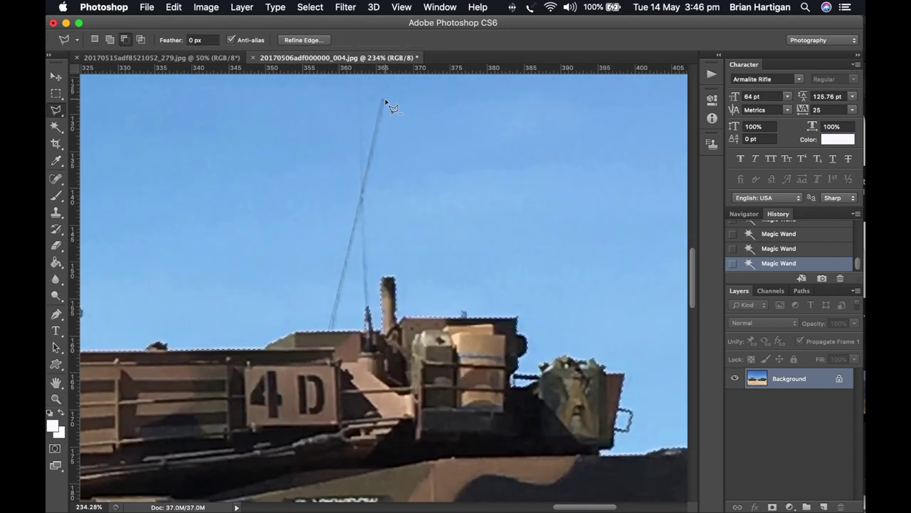
{"action": "left_click", "coordinate": [367, 306]}
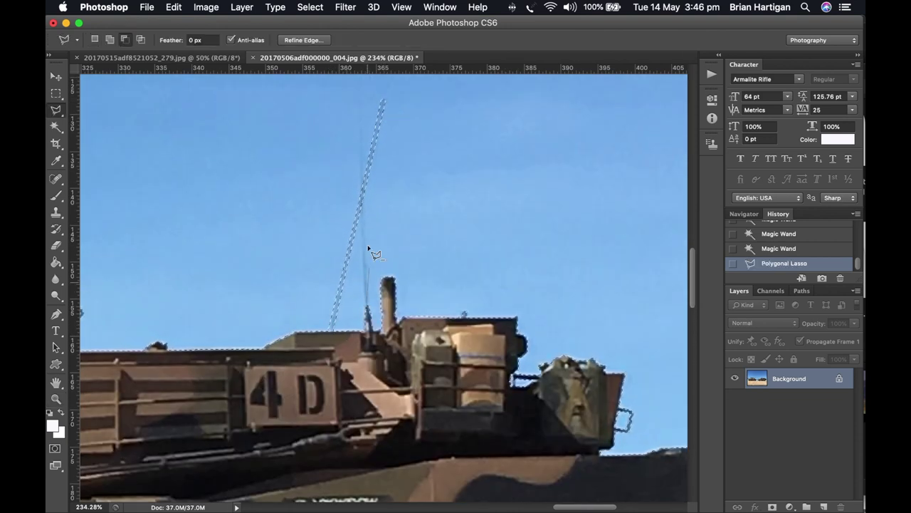
{"action": "left_click", "coordinate": [361, 196]}
{"action": "left_click", "coordinate": [360, 116]}
{"action": "left_click", "coordinate": [374, 316]}
Invert the selection to copy the vehicles and ground onto a new layer, and add a vertical guide at the image's centre
{"action": "key", "text": "super+0"}
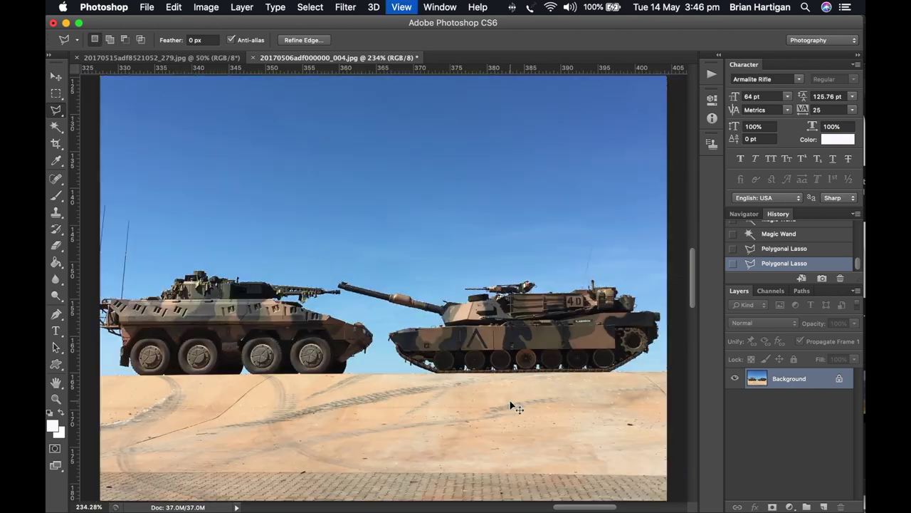
{"action": "left_click", "coordinate": [310, 7]}
{"action": "left_click", "coordinate": [320, 61]}
{"action": "key", "text": "super+v"}
Add the white 64 pt Armalite Rifle title "SIZE DOES MATTER" in the sky, on a layer directly above the Background
{"action": "key", "text": "alt+bracketleft"}
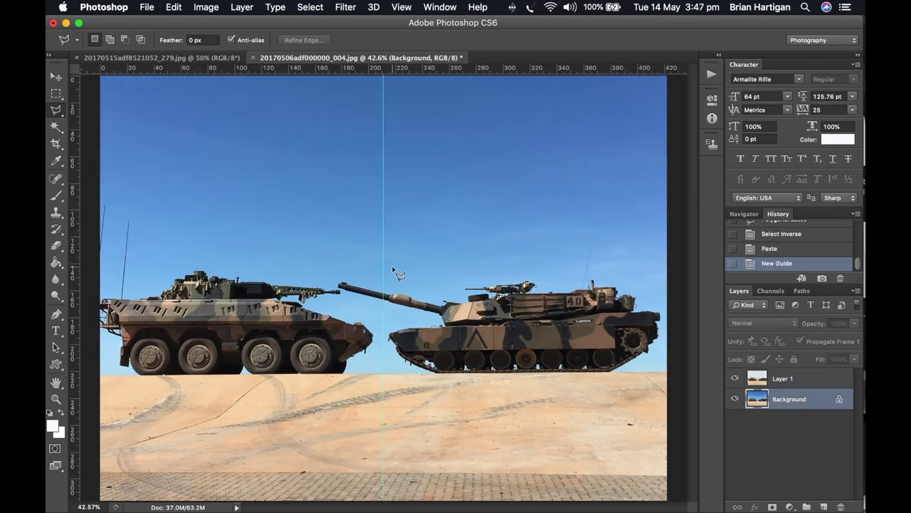
{"action": "left_click", "coordinate": [59, 332]}
{"action": "left_click", "coordinate": [165, 211]}
{"action": "type", "text": "SIZE "}
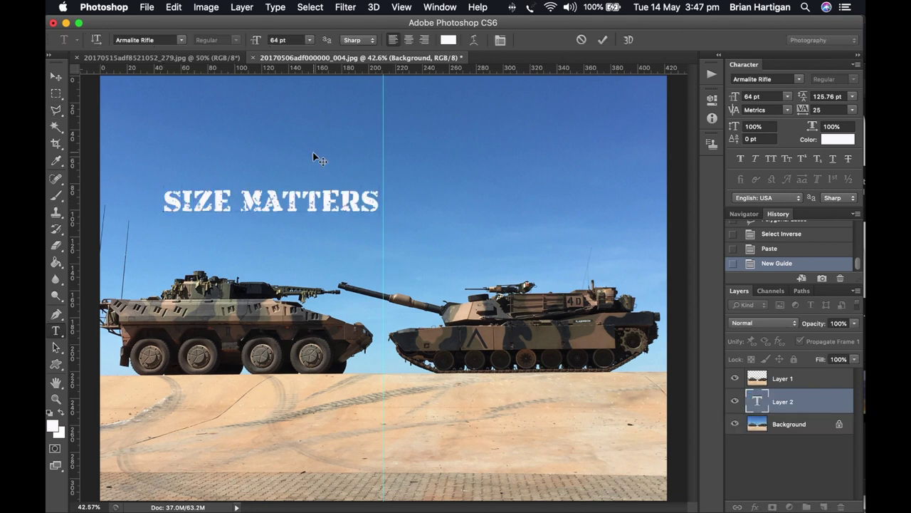
{"action": "type", "text": "DOES"}
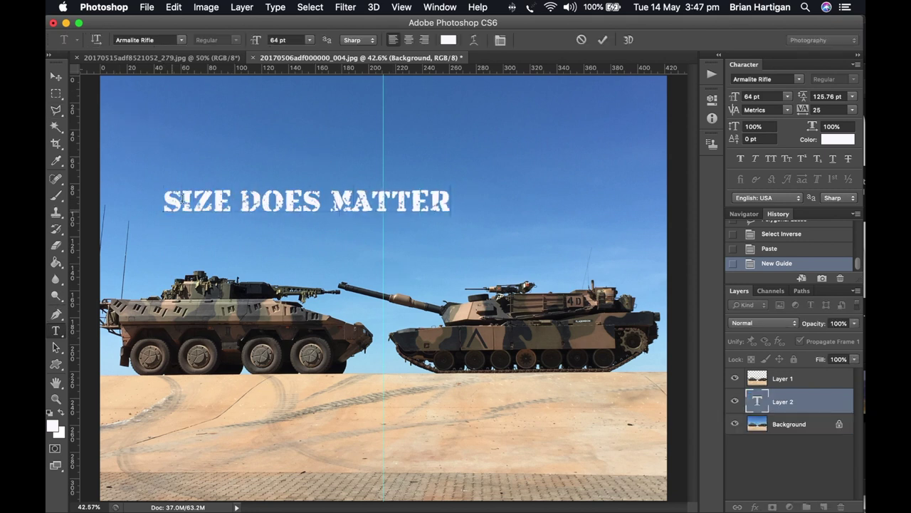
Reword the title as "DOES SIZE MATTER?"
{"action": "double_click", "coordinate": [272, 196]}
{"action": "key", "text": "super+x"}
{"action": "left_click", "coordinate": [163, 200]}
{"action": "key", "text": "super+v"}
{"action": "left_click", "coordinate": [449, 204]}
{"action": "type", "text": "?"}
{"action": "key", "text": "super+Return"}
Centre the title on the vertical guide above the vehicles and add a second space before "MATTER"
{"action": "left_click_drag", "start_coordinate": [239, 217], "coordinate": [296, 221]}
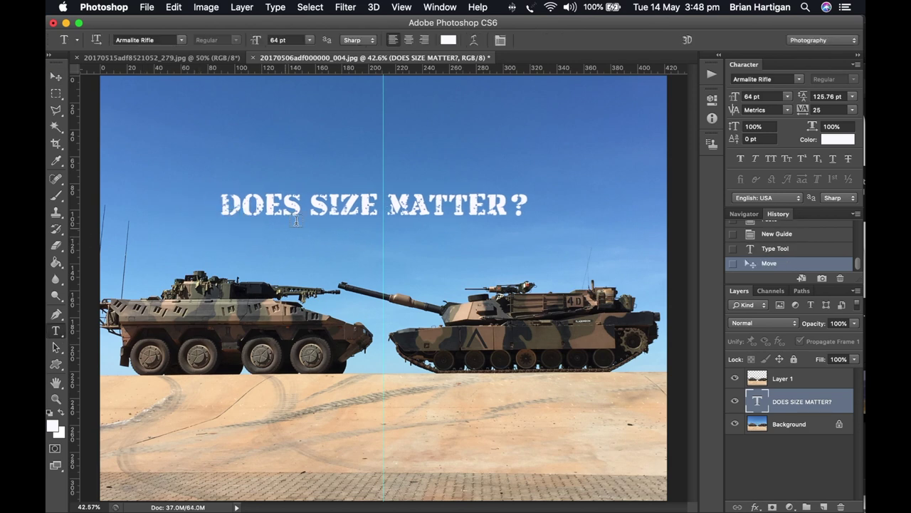
{"action": "left_click", "coordinate": [383, 204]}
{"action": "key", "text": "super+Return"}
{"action": "left_click_drag", "start_coordinate": [163, 252], "coordinate": [160, 242]}
{"action": "key", "text": "super+a"}
{"action": "key", "text": "super+d"}
Enlarge and centre-align the "DOES SIZE MATTER?" title text, and recentre it on the vertical guide
{"action": "triple_click", "coordinate": [289, 194]}
{"action": "left_click", "coordinate": [288, 40]}
{"action": "key", "text": "Up"}
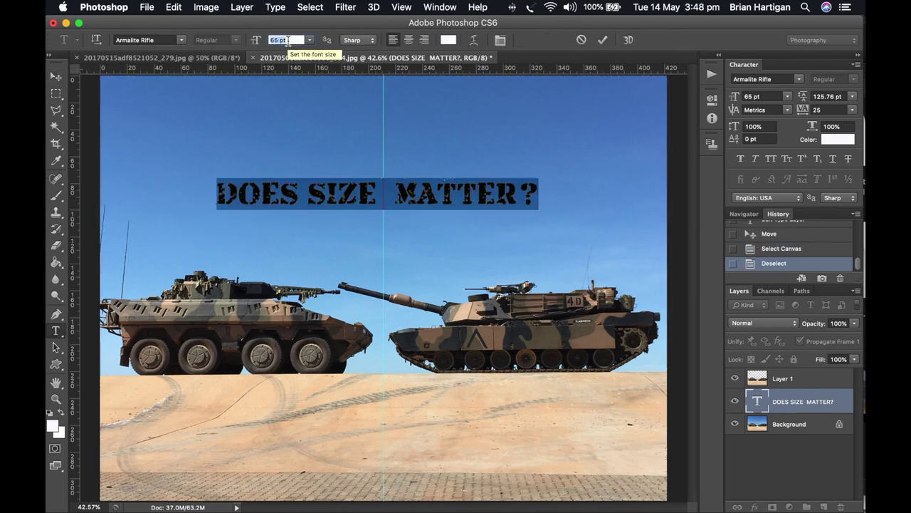
{"action": "key", "text": "Up"}
{"action": "key", "text": "Up"}
{"action": "key", "text": "Up"}
{"action": "key", "text": "Up"}
{"action": "key", "text": "Up"}
{"action": "key", "text": "Up"}
{"action": "left_click", "coordinate": [408, 40]}
{"action": "left_click", "coordinate": [55, 76]}
{"action": "left_click_drag", "start_coordinate": [118, 134], "coordinate": [277, 135]}
Select the whole title again and increase its font size further
{"action": "left_click", "coordinate": [55, 330]}
{"action": "triple_click", "coordinate": [269, 189]}
{"action": "left_click", "coordinate": [275, 40]}
{"action": "key", "text": "Up"}
{"action": "key", "text": "Up"}
{"action": "key", "text": "Up"}
{"action": "key", "text": "Up"}
{"action": "key", "text": "Up"}
{"action": "key", "text": "Up"}
{"action": "key", "text": "Up"}
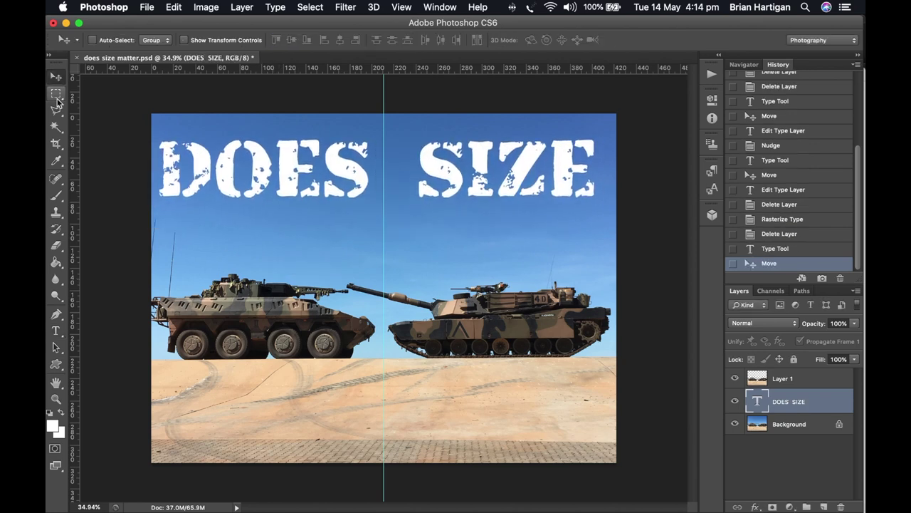
Rasterize the "DOES SIZE" text and distort it into receding perspective, with its upper edge flared past both sides of the image
{"action": "left_click", "coordinate": [242, 7]}
{"action": "left_click", "coordinate": [403, 241]}
{"action": "key", "text": "super+t"}
{"action": "left_click_drag", "start_coordinate": [163, 195], "coordinate": [379, 134]}
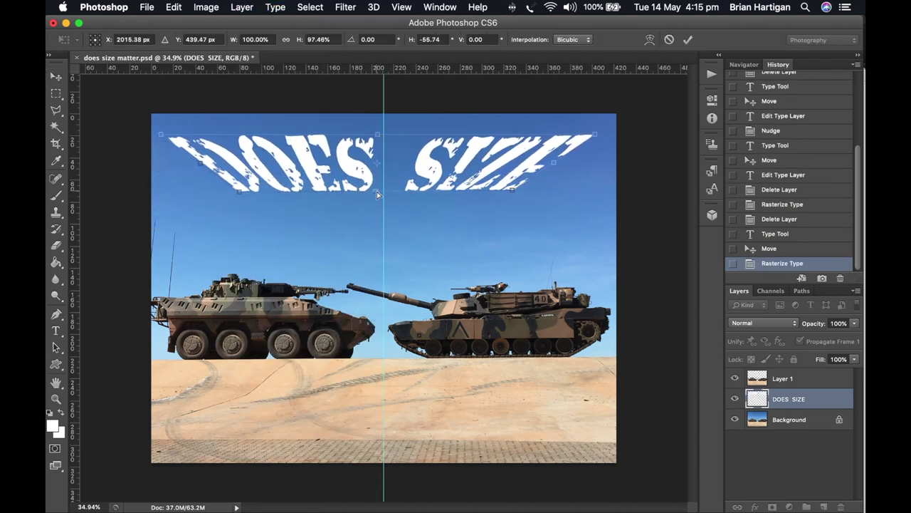
{"action": "left_click_drag", "start_coordinate": [377, 192], "coordinate": [376, 186]}
{"action": "left_click_drag", "start_coordinate": [594, 134], "coordinate": [621, 132]}
{"action": "left_click_drag", "start_coordinate": [160, 134], "coordinate": [141, 133]}
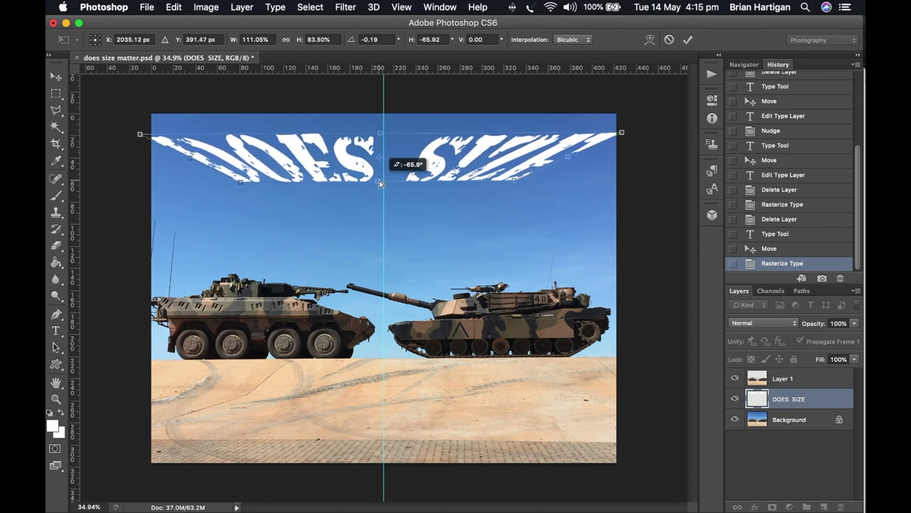
Apply a Gaussian Blur with a 19-pixel radius to the "DOES SIZE" layer
{"action": "left_click", "coordinate": [345, 7]}
{"action": "left_click", "coordinate": [558, 193]}
{"action": "mouse_move", "coordinate": [358, 209]}
{"action": "left_click", "coordinate": [494, 254]}
{"action": "left_click_drag", "start_coordinate": [687, 401], "coordinate": [718, 400]}
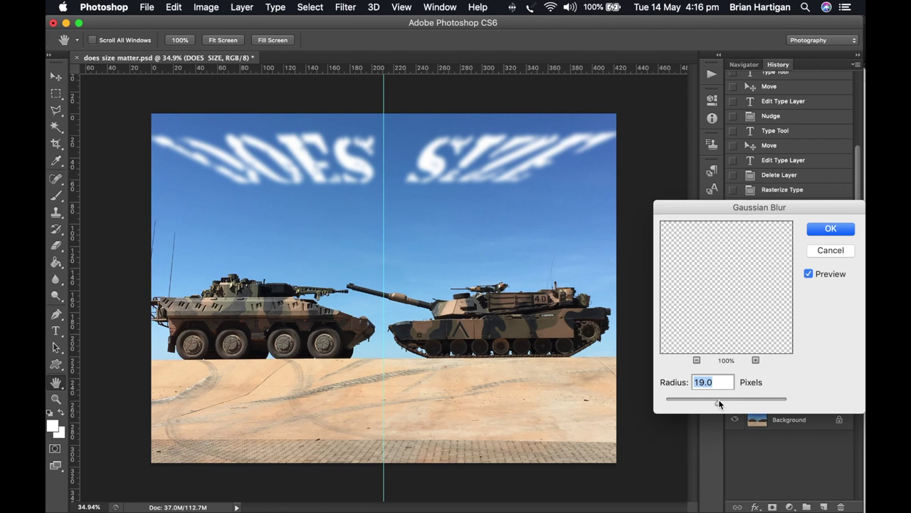
{"action": "left_click", "coordinate": [823, 232]}
Cut the blurred word "SIZE" out with a rectangular selection, paste it closer to "DOES" and merge it back into that layer
{"action": "key", "text": "m"}
{"action": "left_click_drag", "start_coordinate": [397, 123], "coordinate": [634, 206]}
{"action": "key", "text": "super+x"}
{"action": "key", "text": "super+v"}
{"action": "key", "text": "v"}
{"action": "left_click_drag", "start_coordinate": [336, 390], "coordinate": [442, 262]}
{"action": "key", "text": "super+e"}
Widen the merged "DOES SIZE" lettering on both sides until it spans the full image width
{"action": "key", "text": "super+t"}
{"action": "left_click_drag", "start_coordinate": [614, 158], "coordinate": [641, 159]}
{"action": "left_click_drag", "start_coordinate": [147, 159], "coordinate": [132, 158]}
{"action": "key", "text": "Return"}
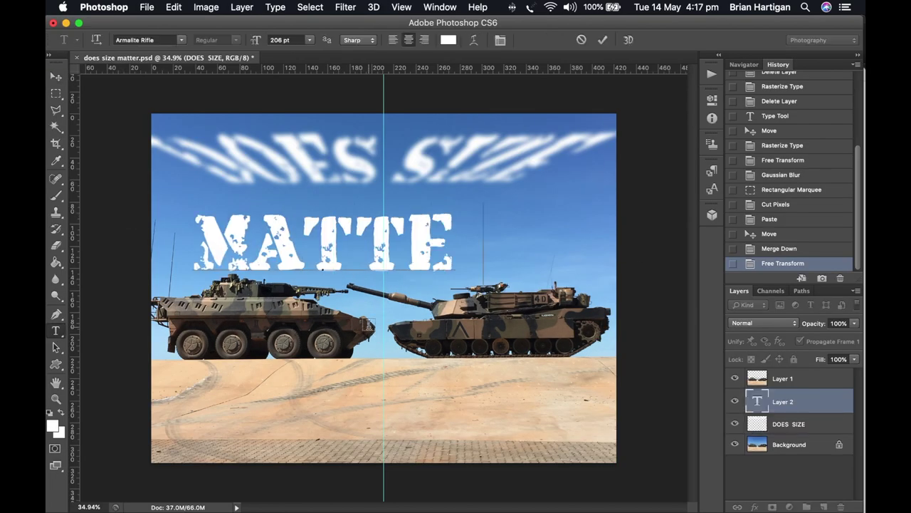
Complete the white "MATTER?" text, place it behind the vehicles, enlarge it to the image width and centre it
{"action": "type", "text": "R?"}
{"action": "left_click_drag", "start_coordinate": [236, 384], "coordinate": [235, 406]}
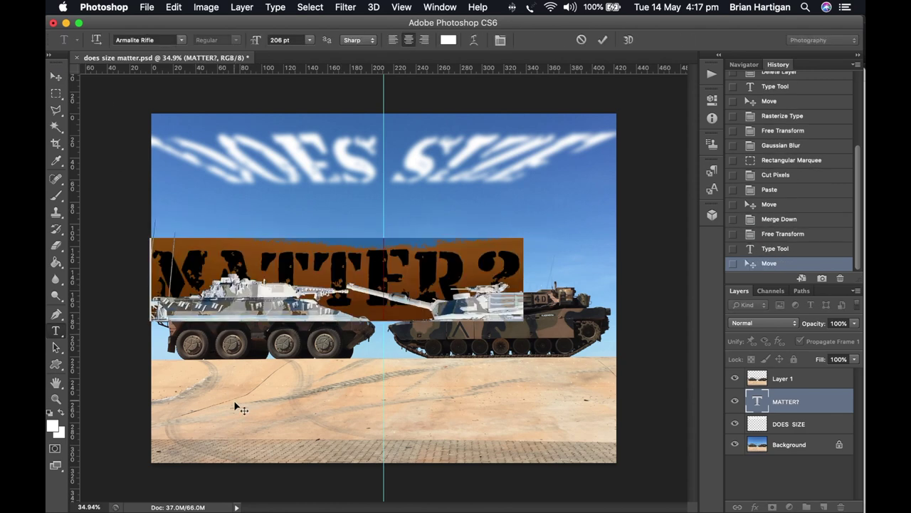
{"action": "left_click_drag", "start_coordinate": [255, 39], "coordinate": [297, 40]}
{"action": "left_click", "coordinate": [56, 76]}
{"action": "key", "text": "shift+Right"}
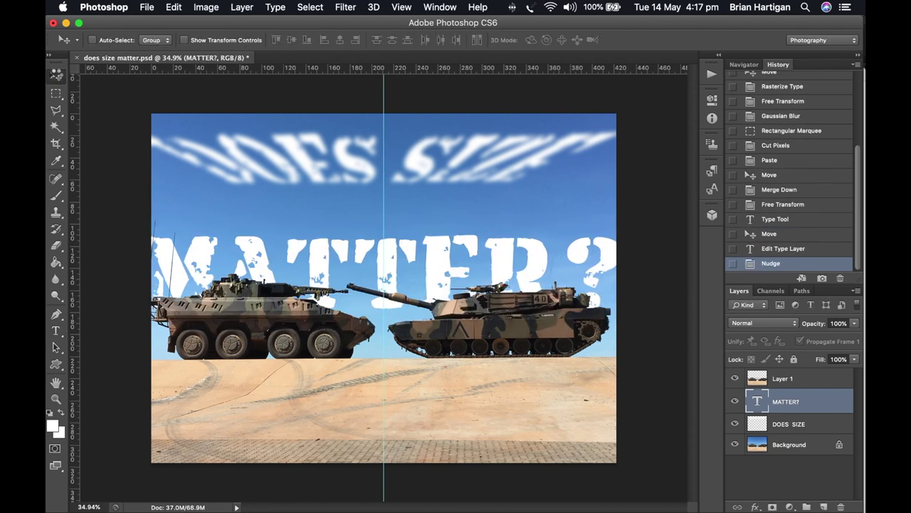
{"action": "key", "text": "shift+Right"}
{"action": "key", "text": "shift+Right"}
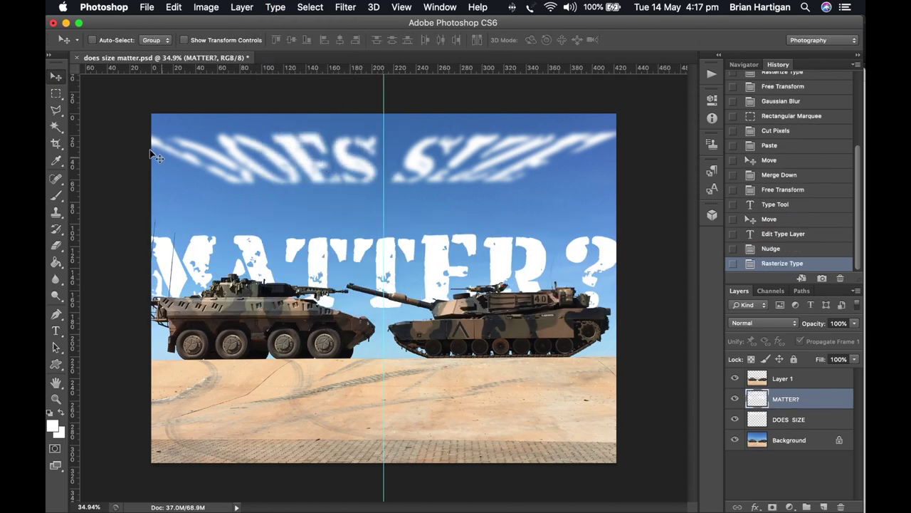
Rasterize the "MATTER?" layer and stretch it vertically to about 160% of its height
{"action": "key", "text": "super+t"}
{"action": "left_click_drag", "start_coordinate": [384, 234], "coordinate": [383, 219]}
{"action": "left_click_drag", "start_coordinate": [394, 286], "coordinate": [394, 290]}
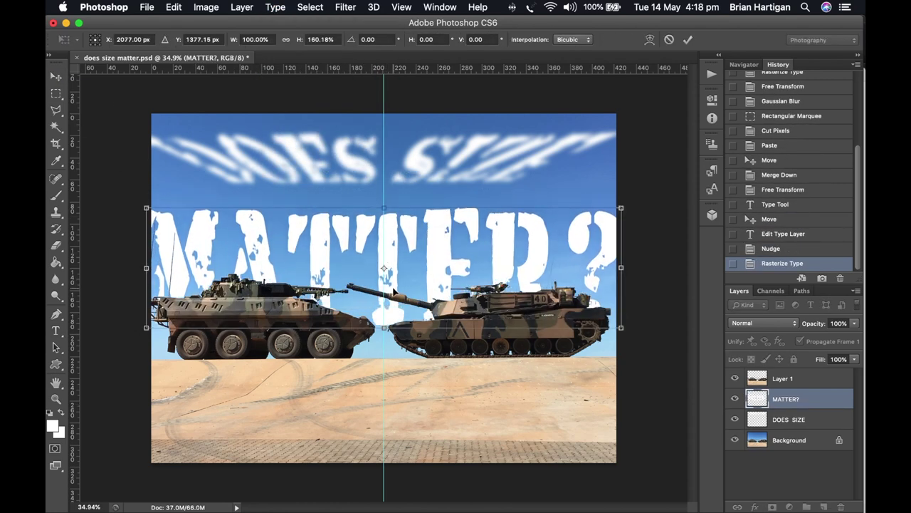
{"action": "key", "text": "Return"}
Apply a Gaussian Blur to the "MATTER?" layer with a radius slightly below 19 pixels
{"action": "left_click", "coordinate": [346, 7]}
{"action": "mouse_move", "coordinate": [356, 154]}
{"action": "left_click", "coordinate": [520, 211]}
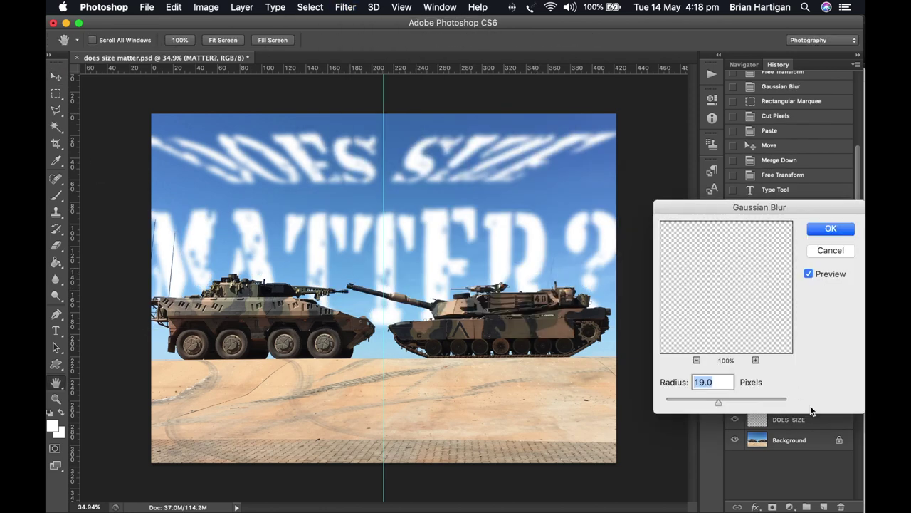
{"action": "left_click_drag", "start_coordinate": [719, 402], "coordinate": [709, 403]}
{"action": "left_click", "coordinate": [830, 228]}
Try to stretch the blurred "MATTER?" lettering further up towards "DOES SIZE"
{"action": "key", "text": "super+t"}
{"action": "left_click_drag", "start_coordinate": [384, 199], "coordinate": [384, 155]}
{"action": "left_click", "coordinate": [57, 76]}
{"action": "key", "text": "Return"}
{"action": "left_click_drag", "start_coordinate": [812, 399], "coordinate": [811, 402]}
{"action": "left_click", "coordinate": [840, 277]}
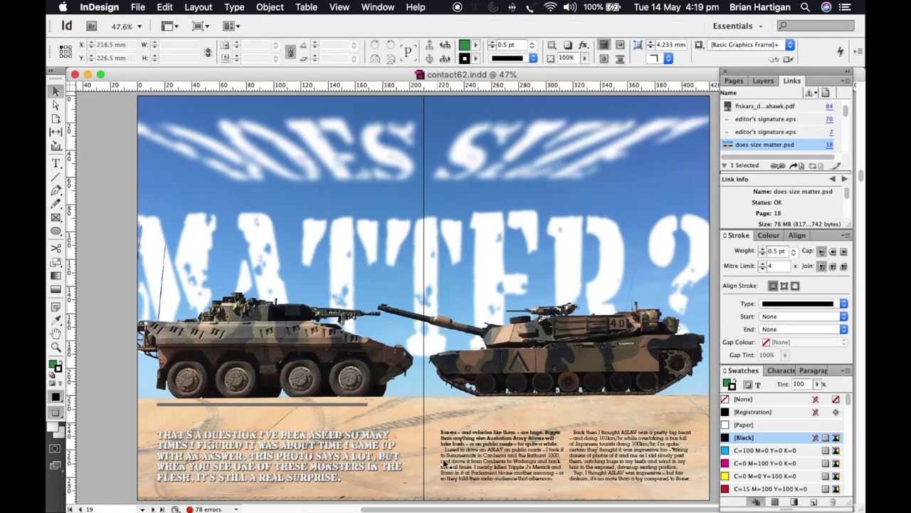
Switch to InDesign and review the contact62.indd article from the "DOES SIZE MATTER?" opening spread to the "WHAT NEXT?" page and back
{"action": "left_click", "coordinate": [449, 472]}
{"action": "scroll", "coordinate": [510, 334], "scroll_direction": "down", "scroll_amount": 5}
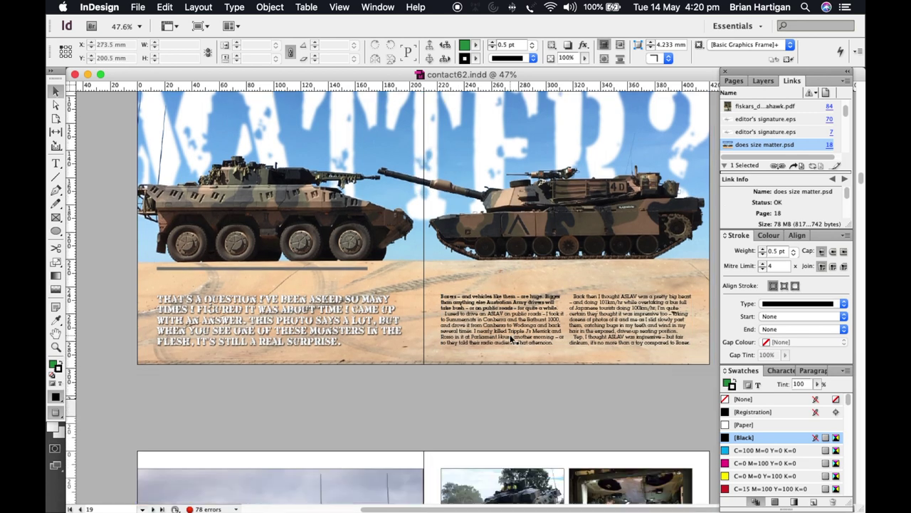
{"action": "scroll", "coordinate": [510, 339], "scroll_direction": "down", "scroll_amount": 7}
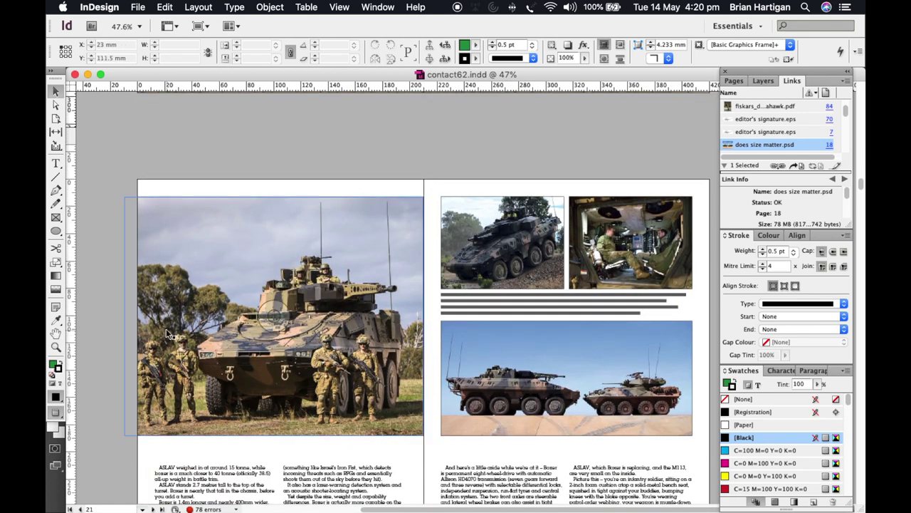
{"action": "scroll", "coordinate": [93, 322], "scroll_direction": "down", "scroll_amount": 2}
{"action": "scroll", "coordinate": [93, 326], "scroll_direction": "down", "scroll_amount": 1}
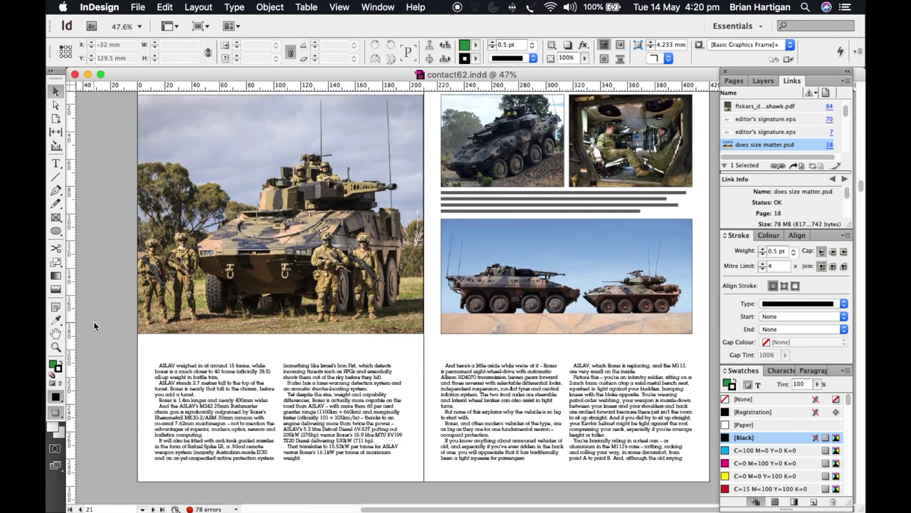
{"action": "scroll", "coordinate": [93, 326], "scroll_direction": "down", "scroll_amount": 1}
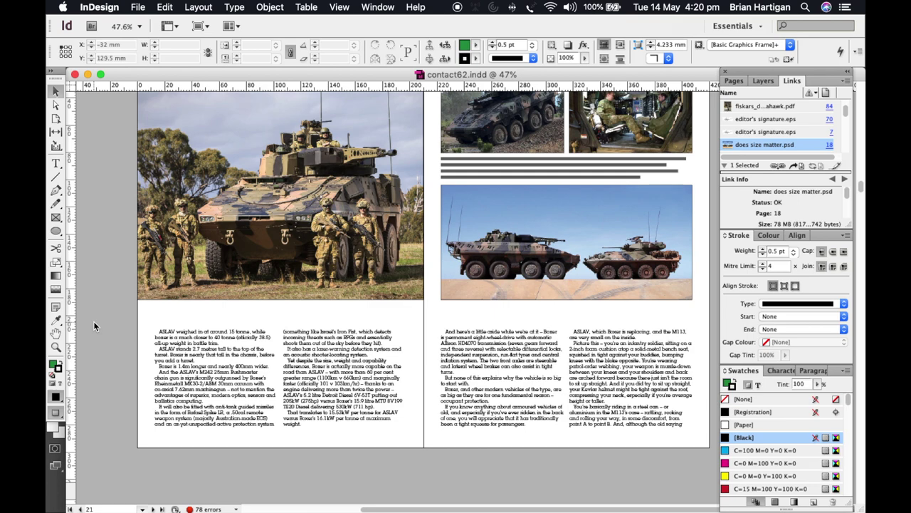
{"action": "scroll", "coordinate": [93, 322], "scroll_direction": "down", "scroll_amount": 5}
{"action": "scroll", "coordinate": [94, 326], "scroll_direction": "down", "scroll_amount": 10}
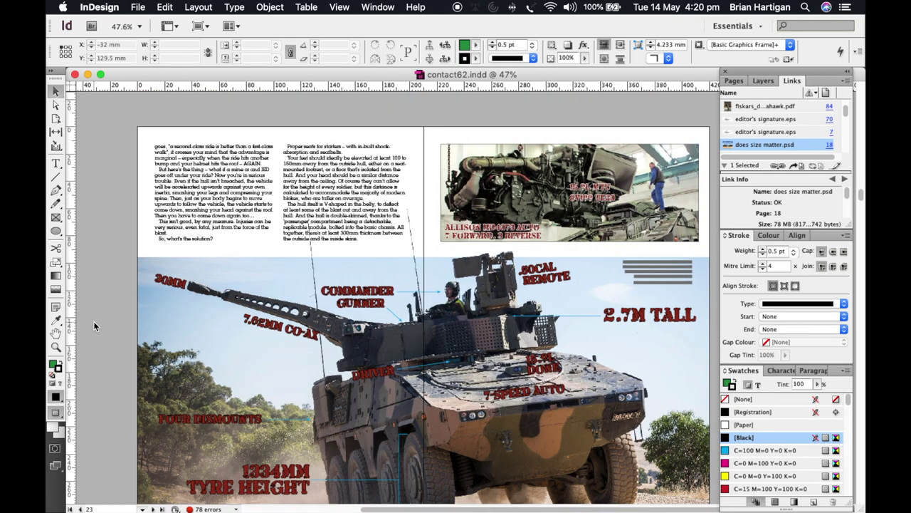
{"action": "scroll", "coordinate": [93, 326], "scroll_direction": "down", "scroll_amount": 9}
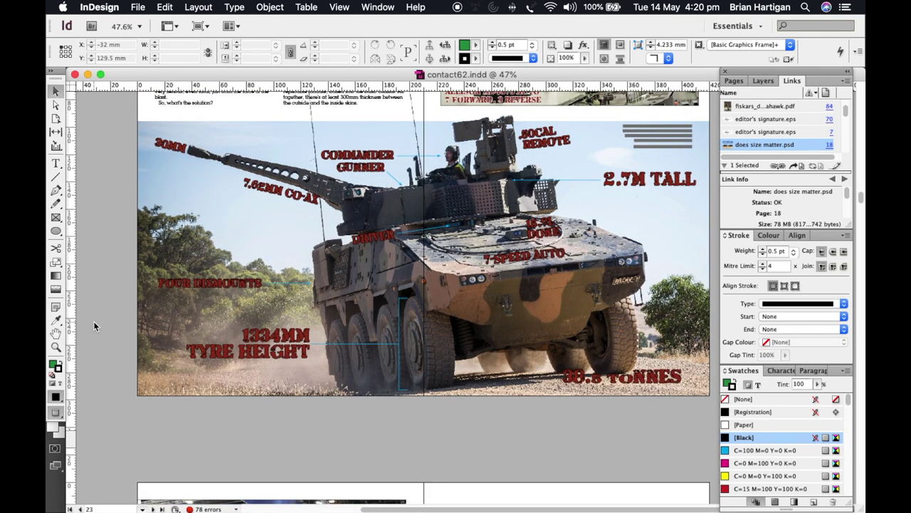
{"action": "scroll", "coordinate": [94, 326], "scroll_direction": "down", "scroll_amount": 4}
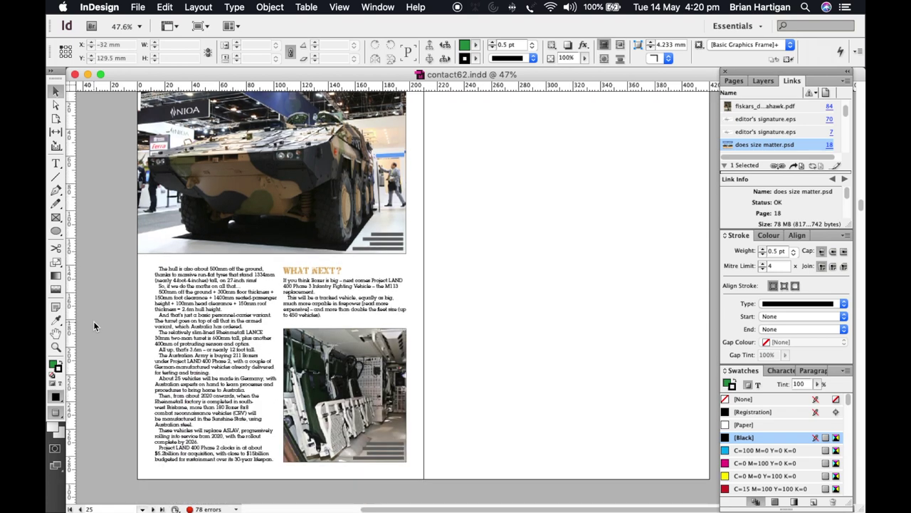
{"action": "scroll", "coordinate": [93, 322], "scroll_direction": "up", "scroll_amount": 8}
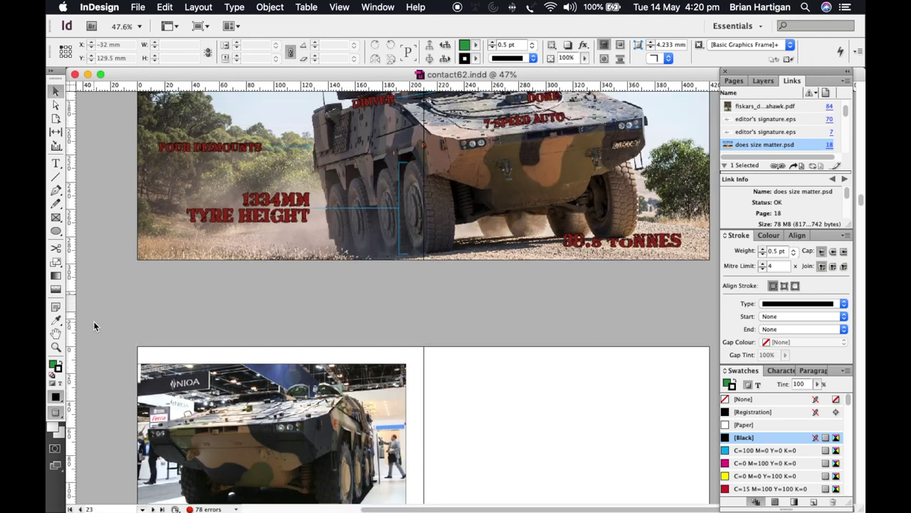
{"action": "scroll", "coordinate": [93, 326], "scroll_direction": "up", "scroll_amount": 20}
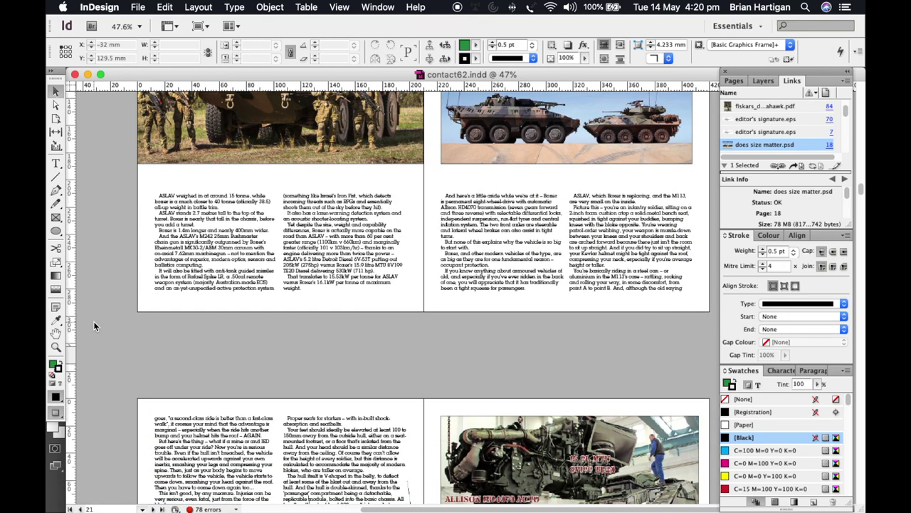